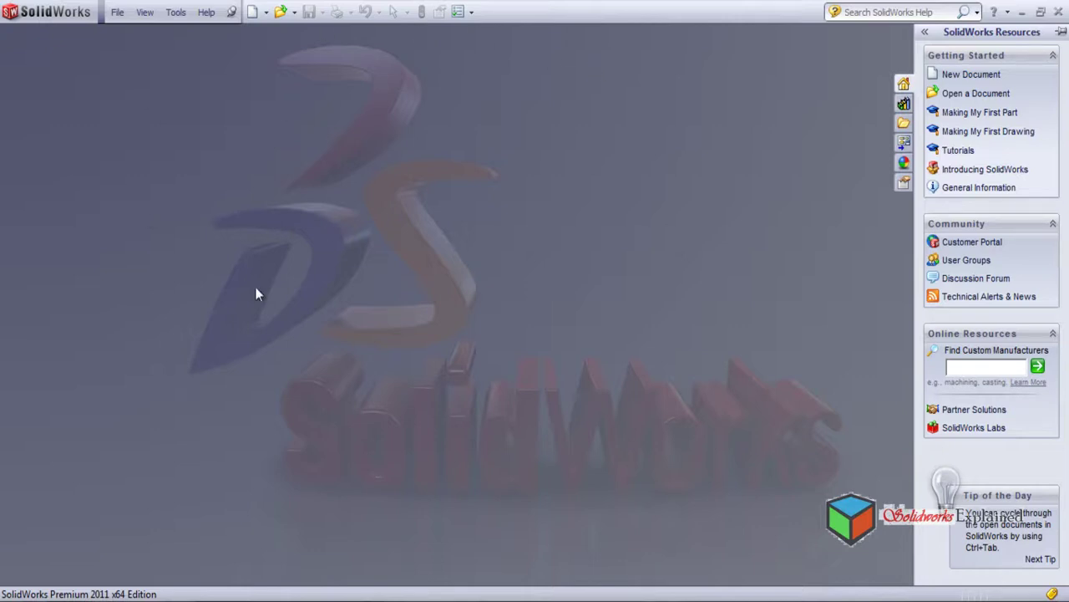
Create a new part document and start a sketch on the Front Plane, viewed normal to the sketch.
click(254, 13)
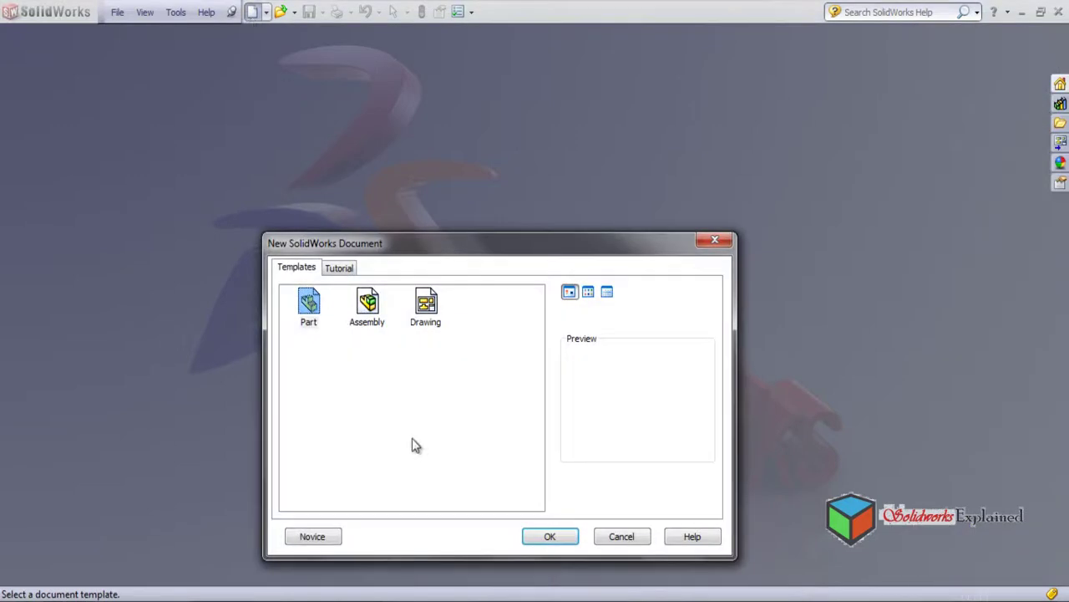
click(551, 534)
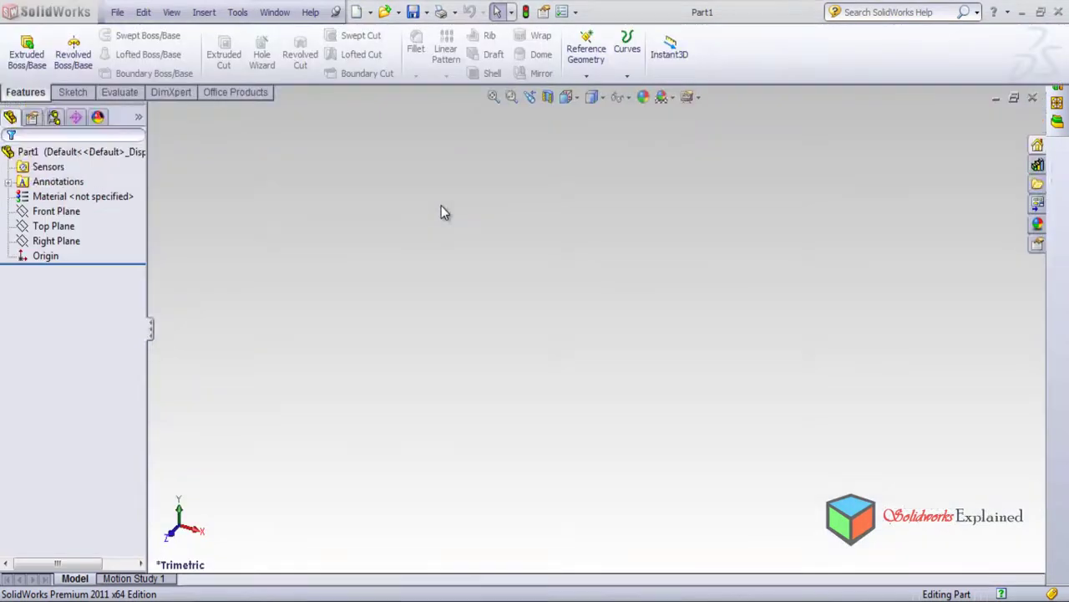
click(72, 93)
click(94, 55)
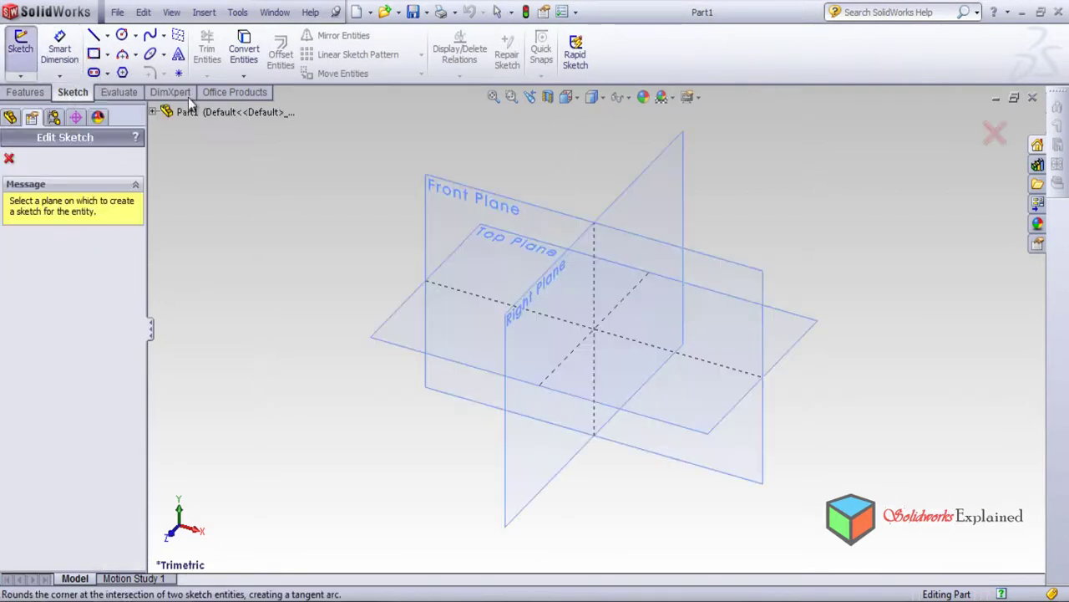
click(460, 211)
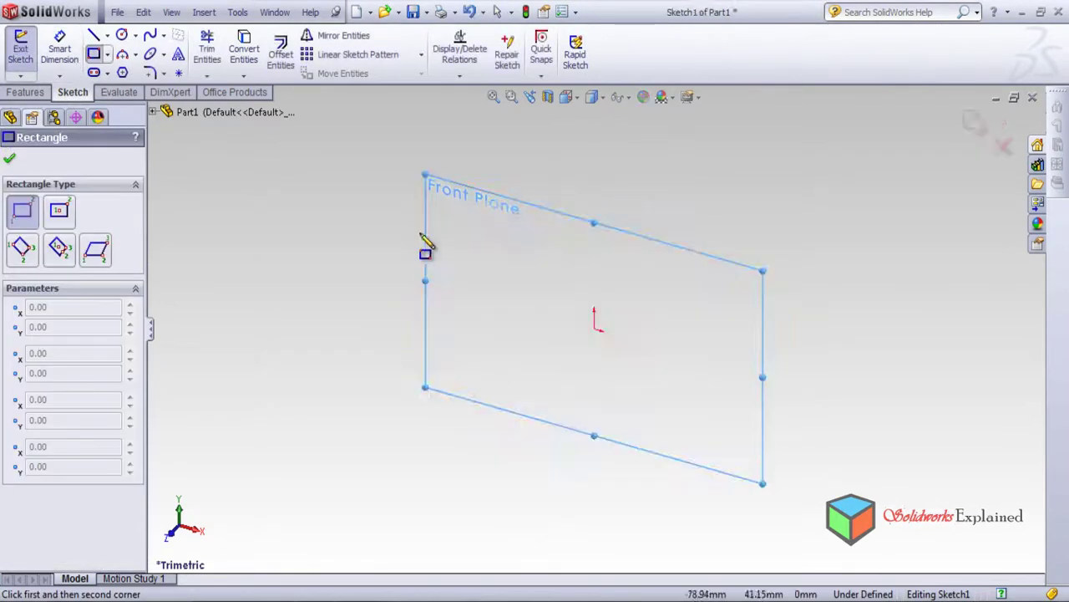
click(10, 161)
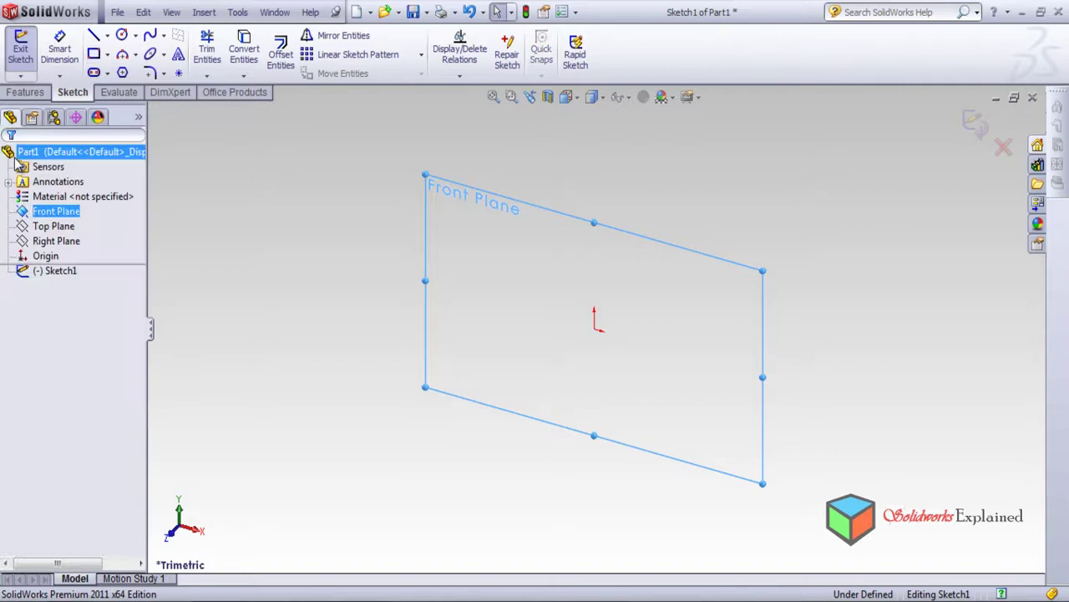
right_click(62, 271)
click(109, 249)
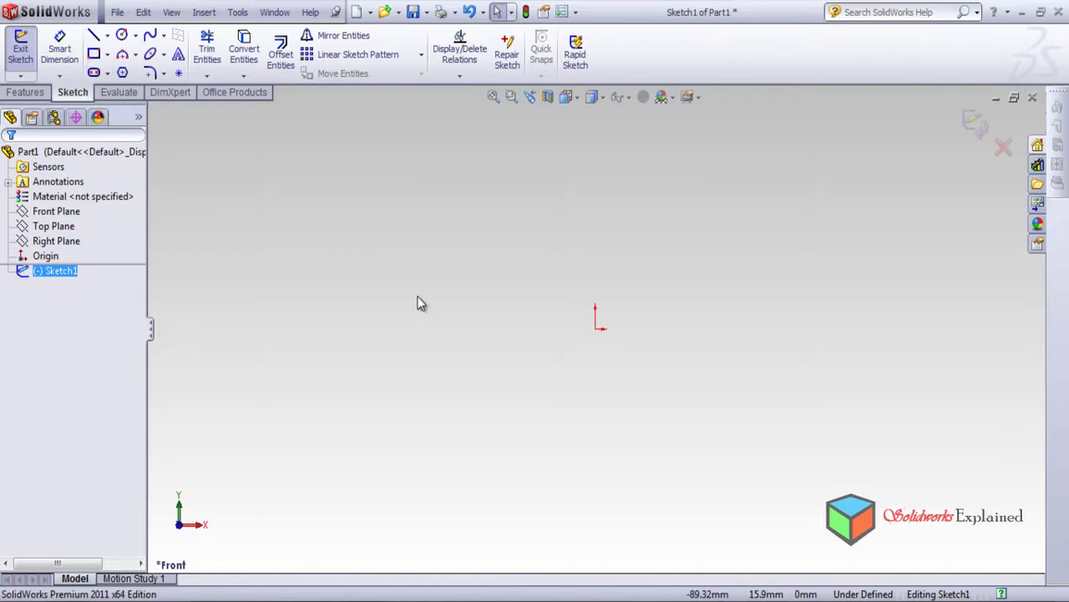
Sketch a corner rectangle about 155 mm wide and 81 mm high around the origin.
drag(426, 259, 660, 405)
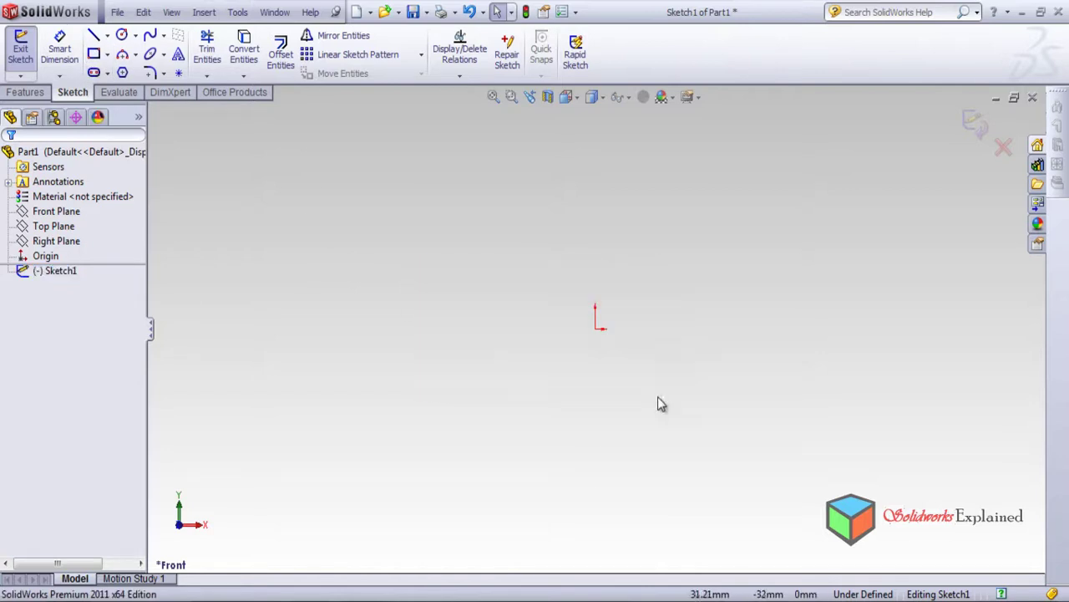
click(93, 55)
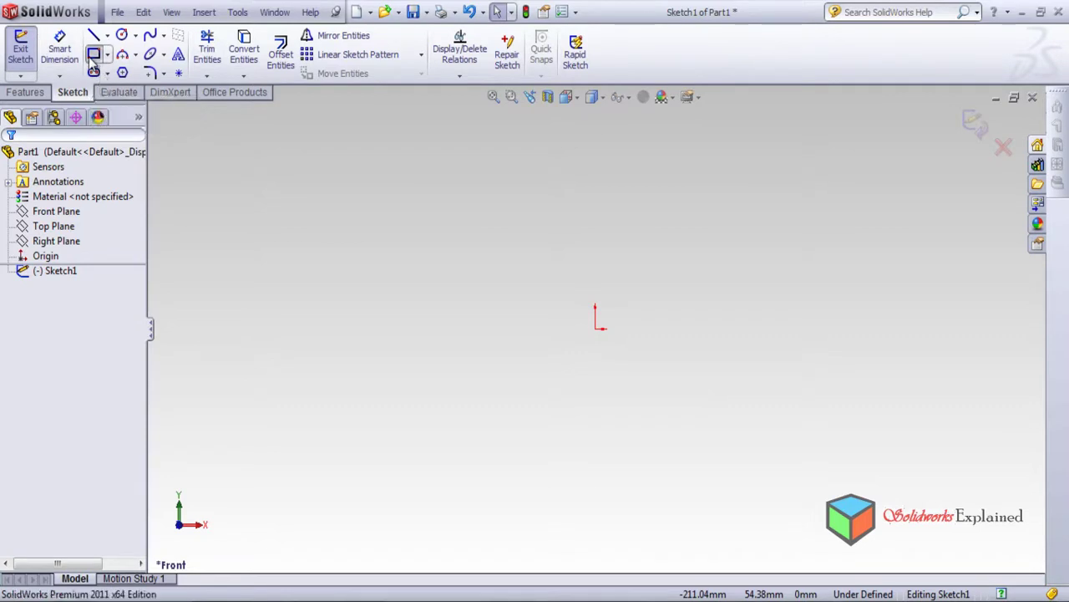
click(454, 249)
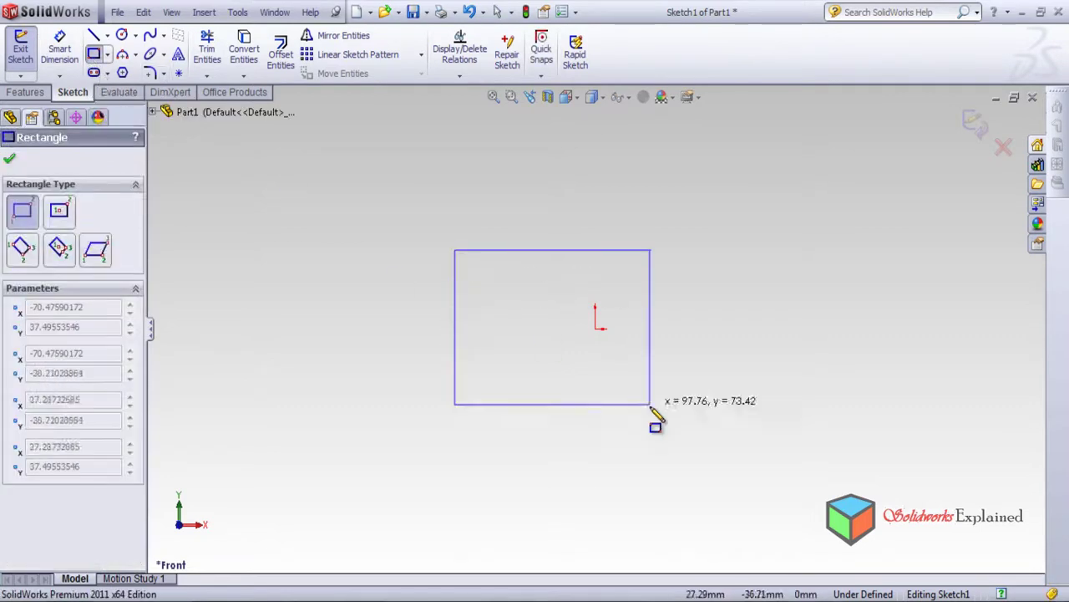
click(763, 420)
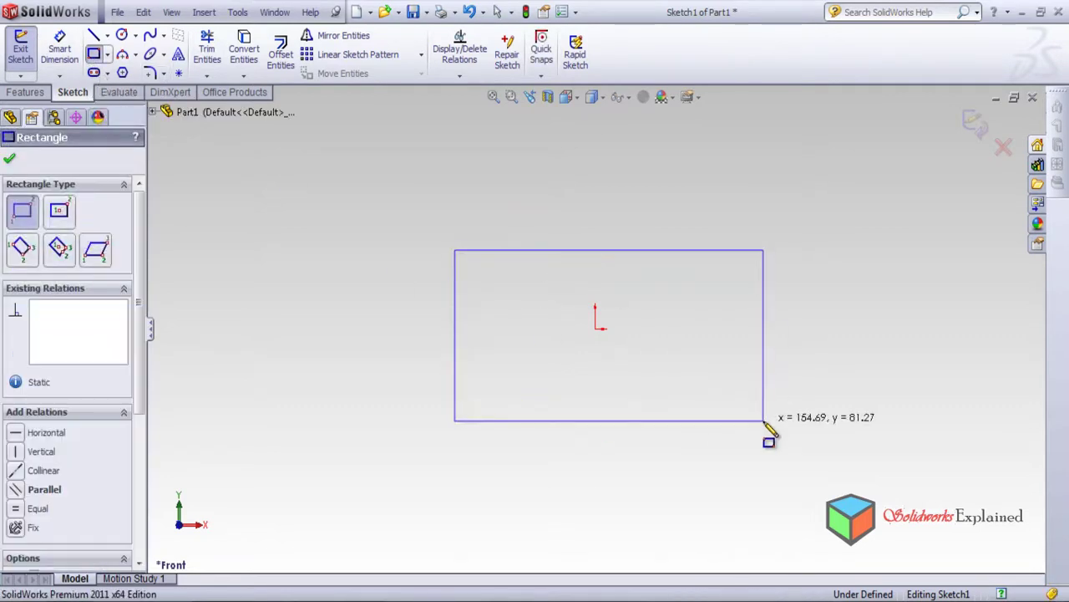
Extrude the rectangle as a blind boss with a depth of 10 mm.
click(25, 92)
click(27, 63)
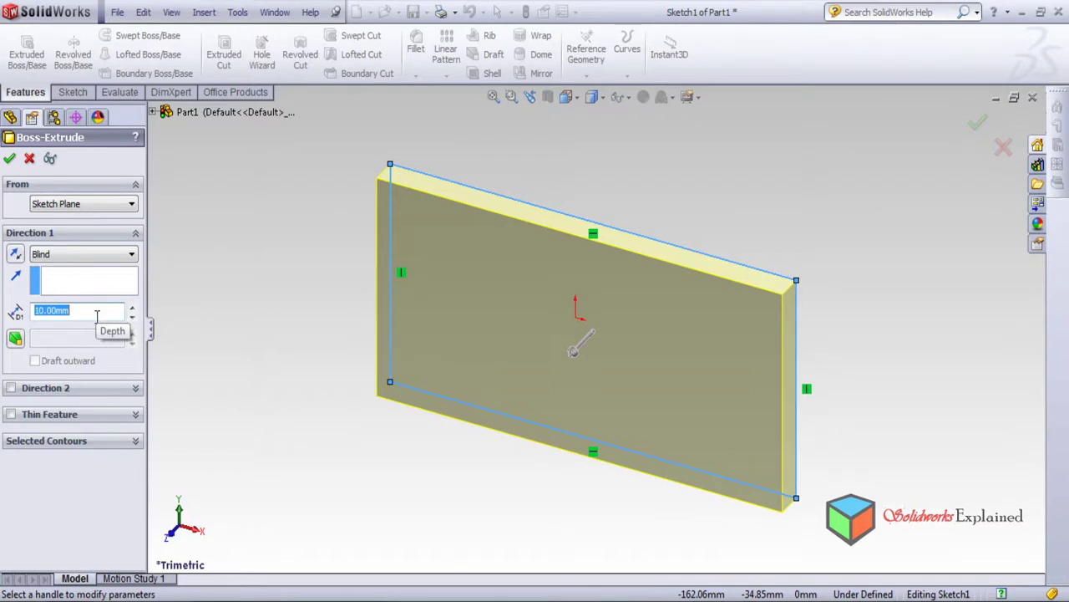
click(10, 159)
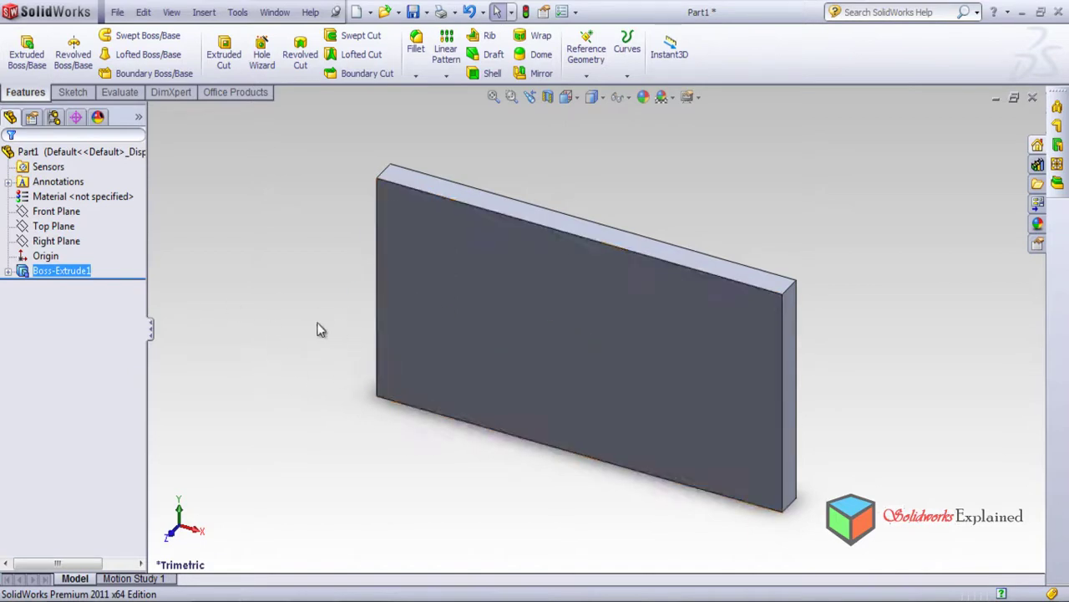
Sketch a circle of about 3.6 mm radius on the plate's front face, near the plate's lower-left corner.
right_click(73, 274)
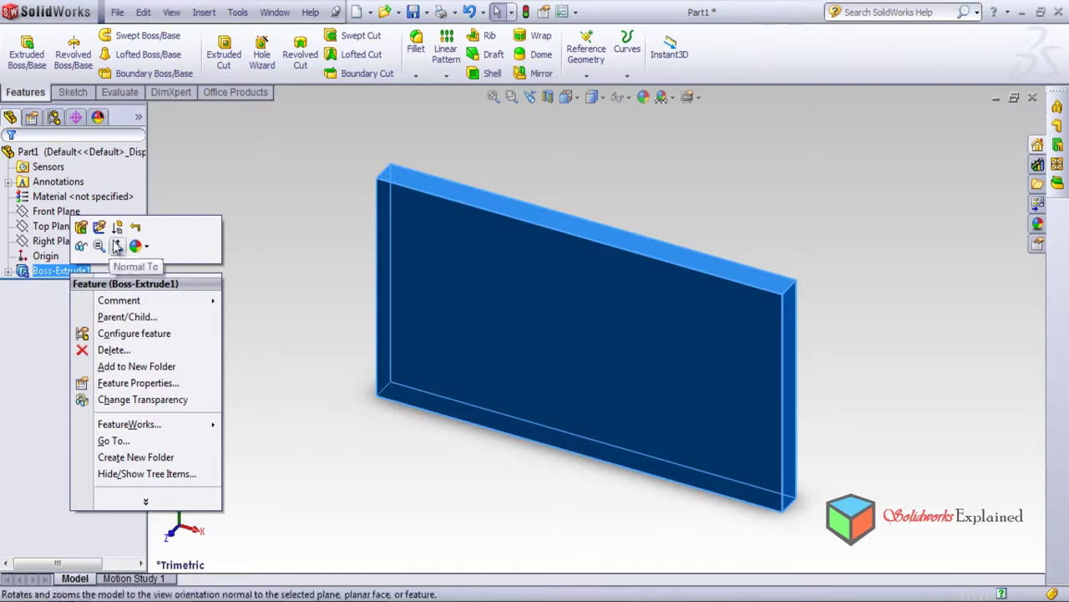
click(123, 250)
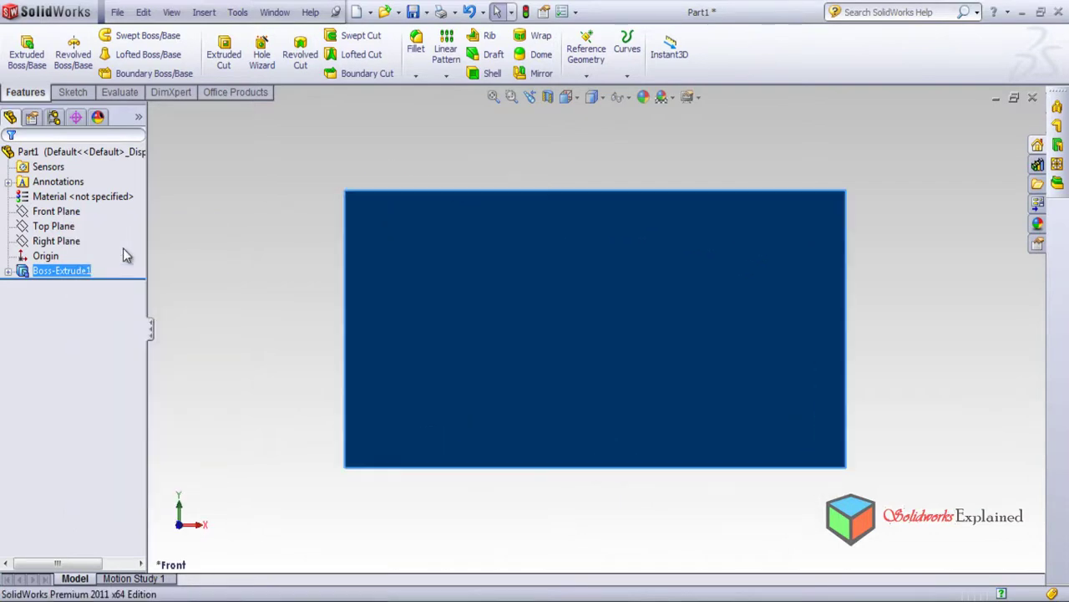
click(267, 283)
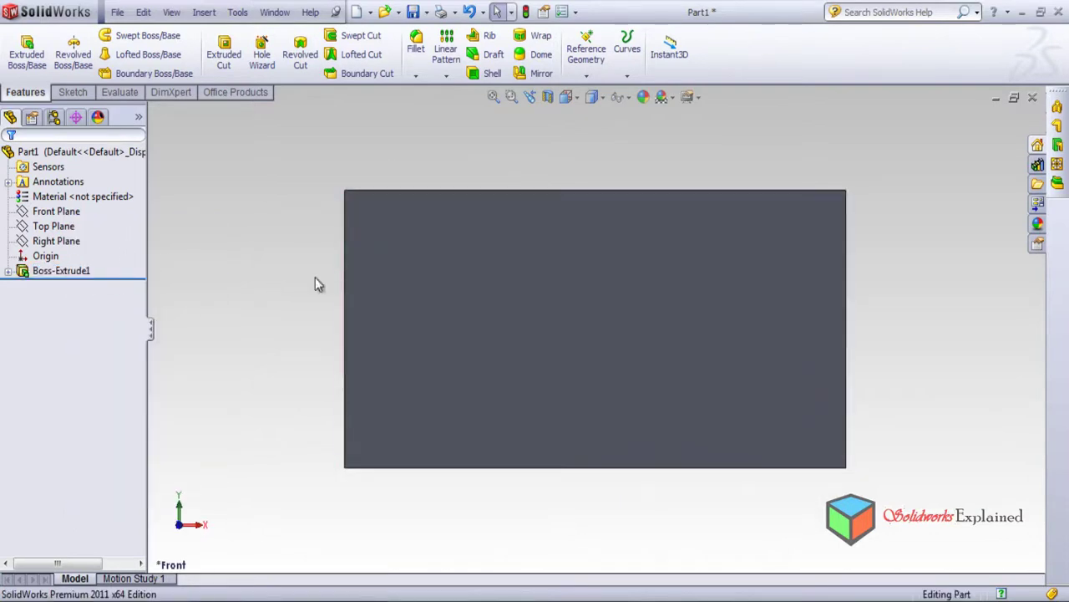
click(386, 281)
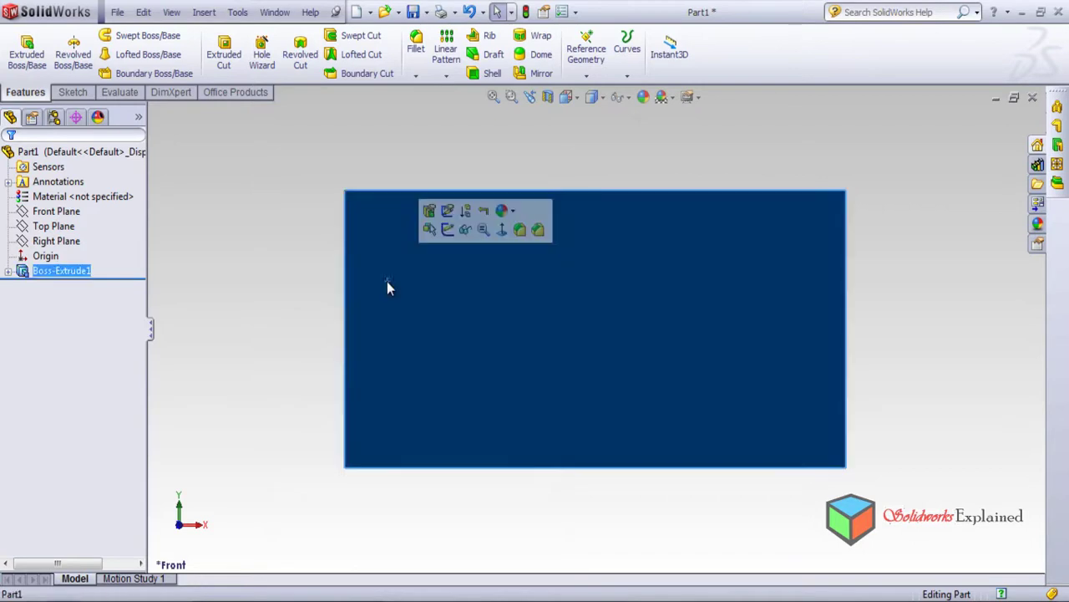
click(247, 300)
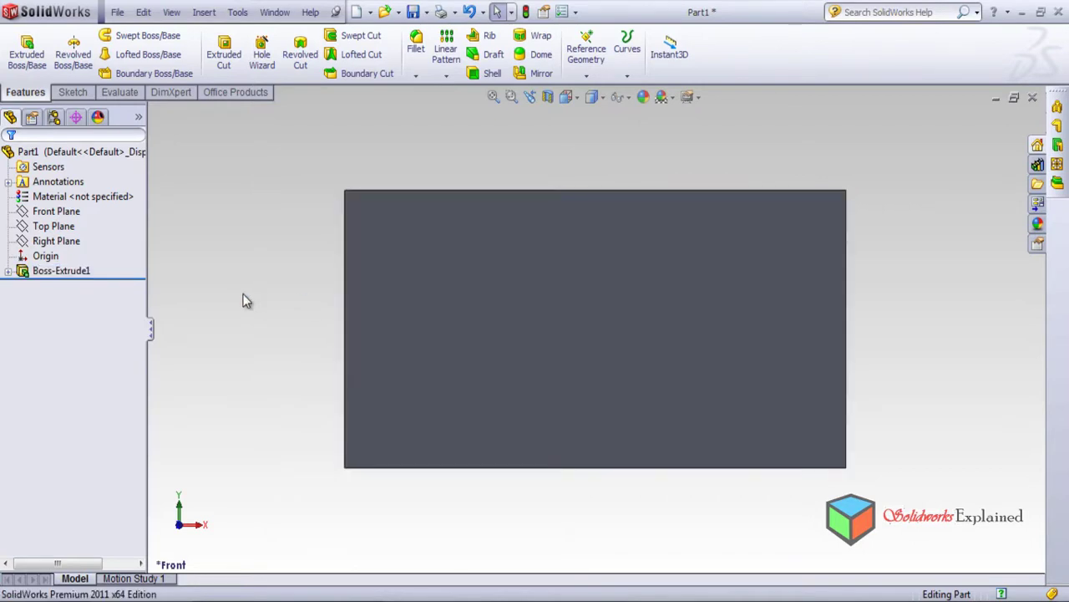
click(72, 93)
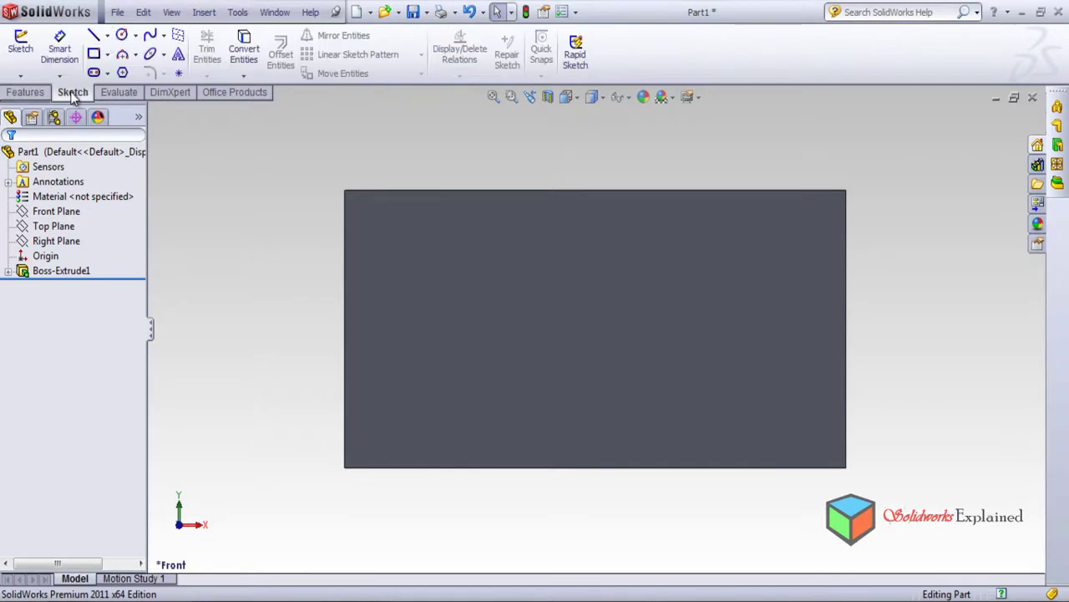
click(123, 37)
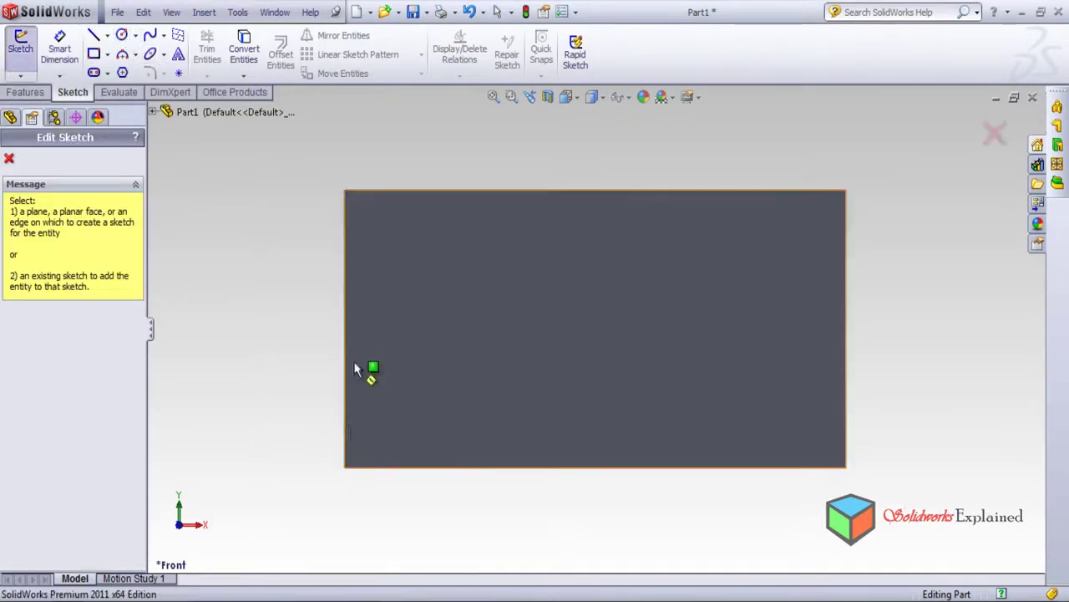
click(373, 446)
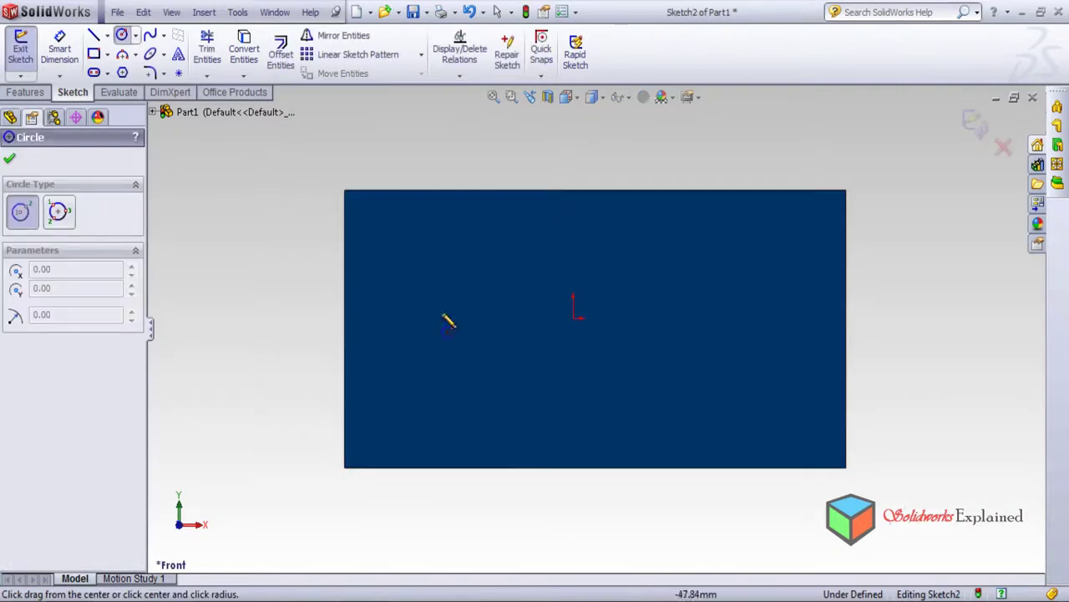
click(377, 447)
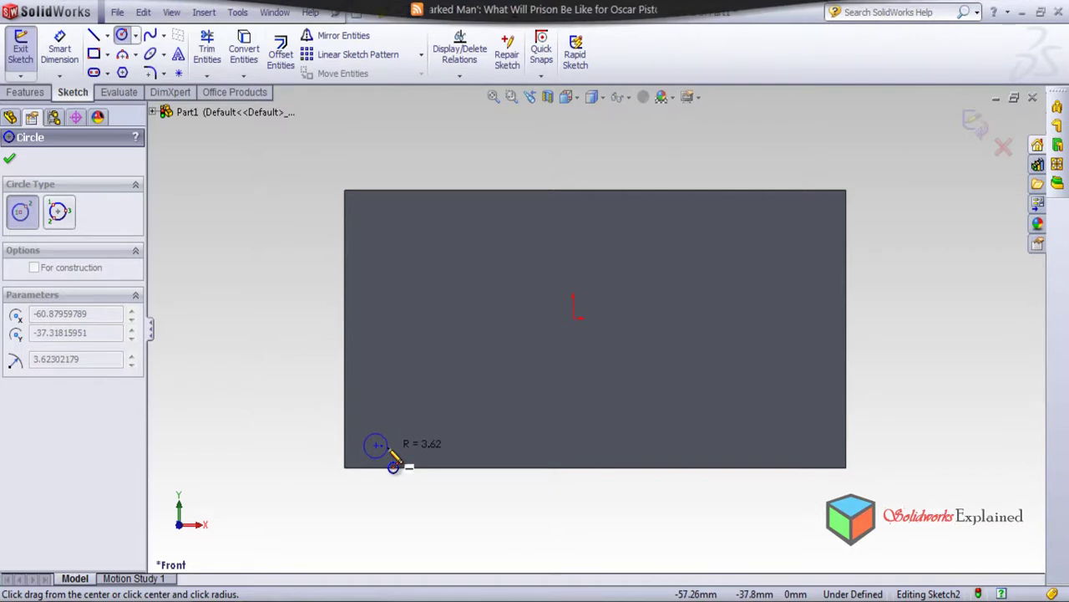
click(387, 452)
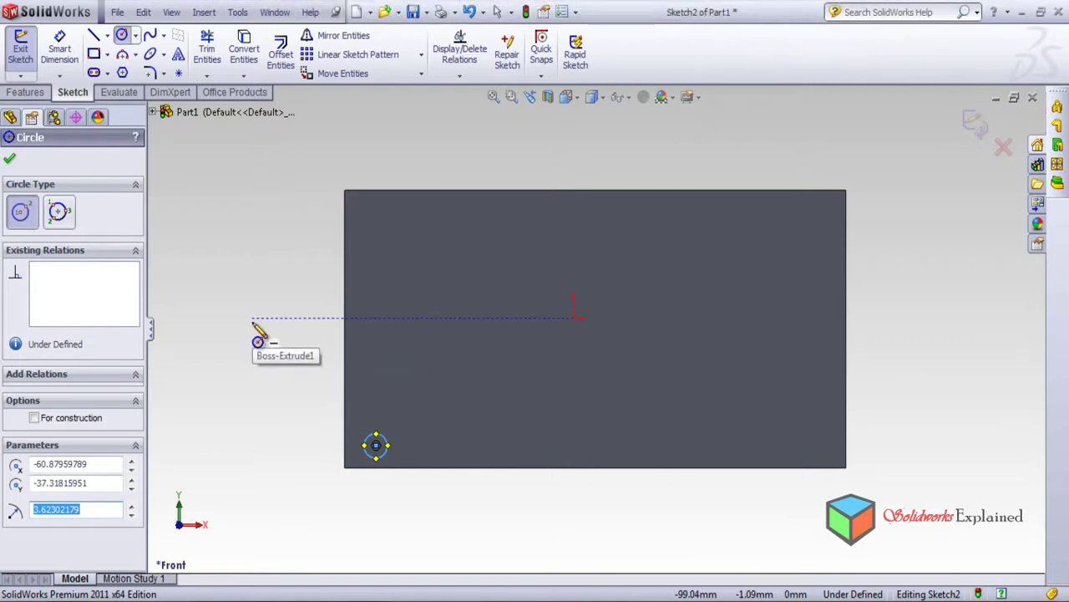
key(Escape)
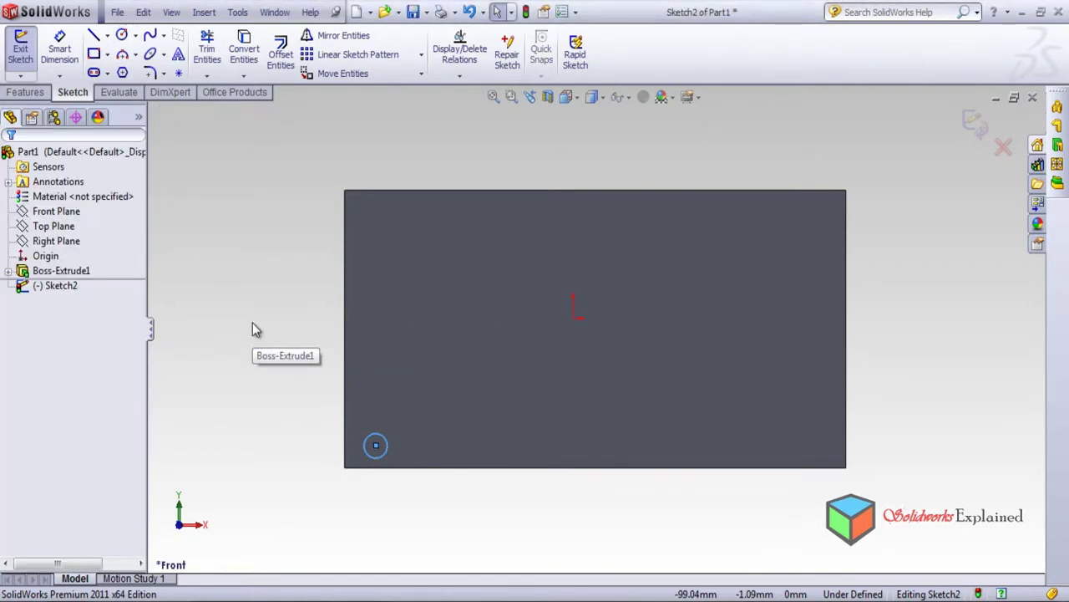
click(62, 287)
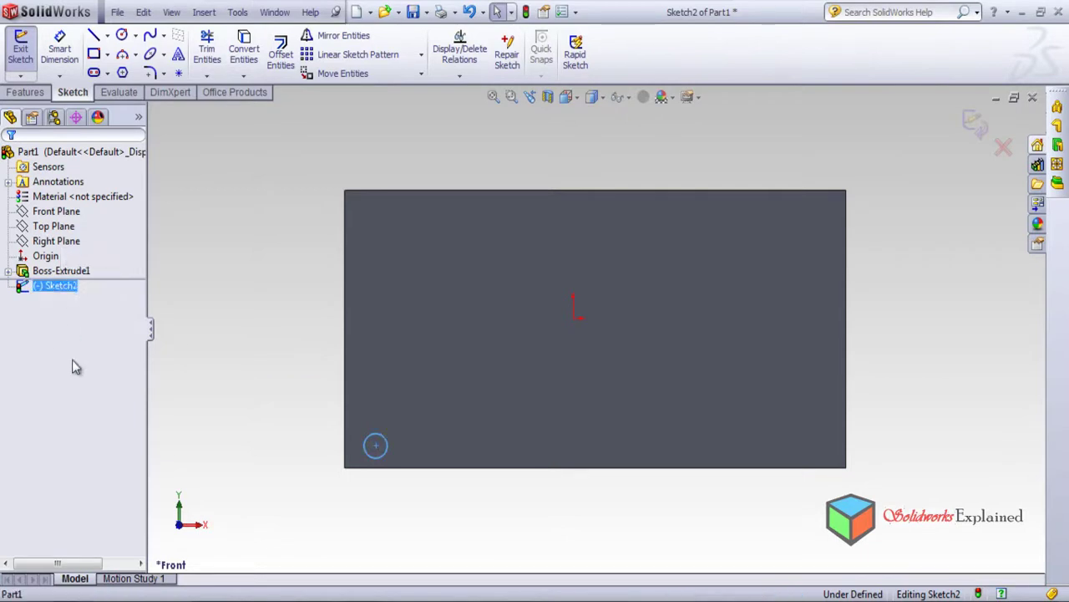
click(238, 376)
click(69, 287)
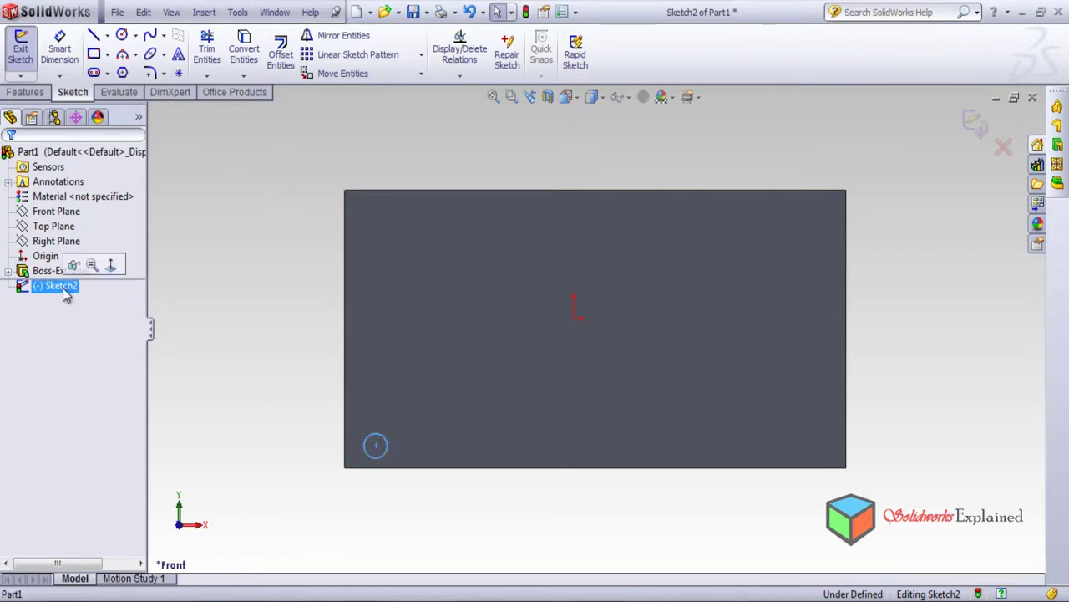
click(276, 380)
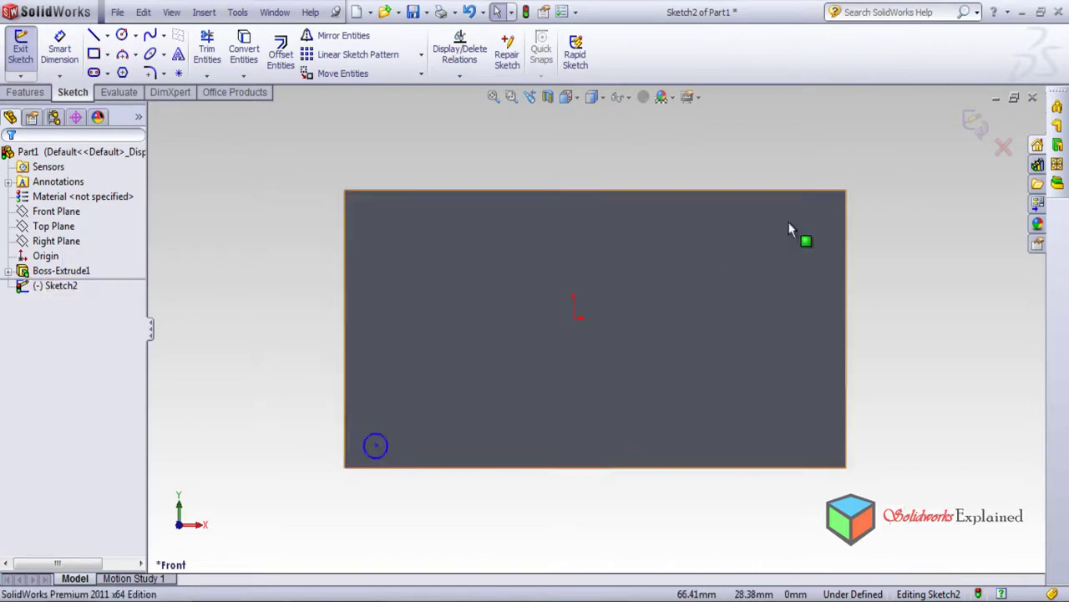
click(61, 292)
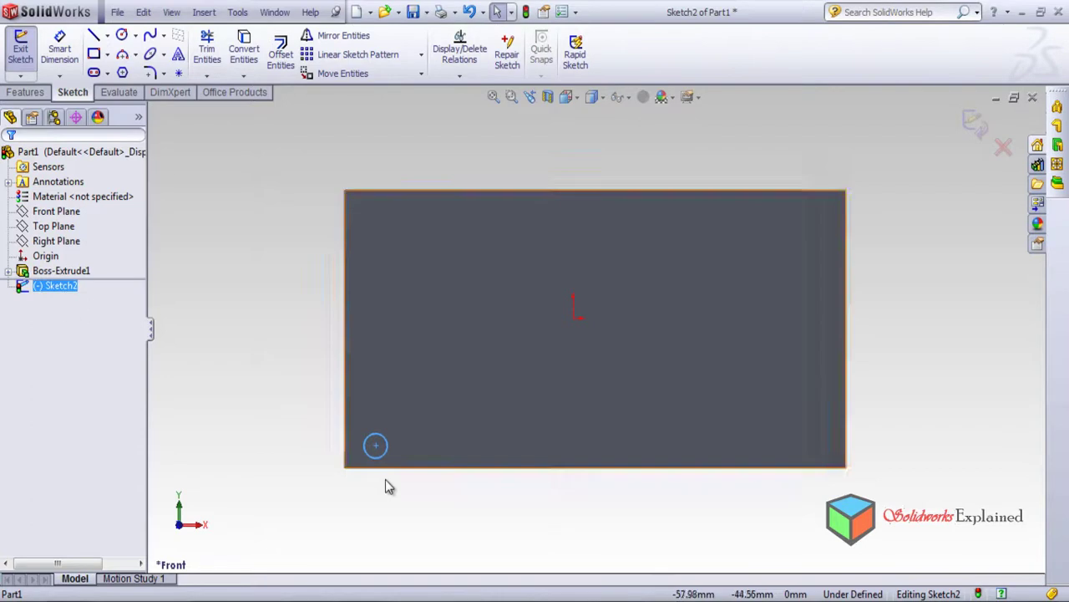
Try a radius of 5 mm for the sketched circle and settle on 4 mm.
click(384, 451)
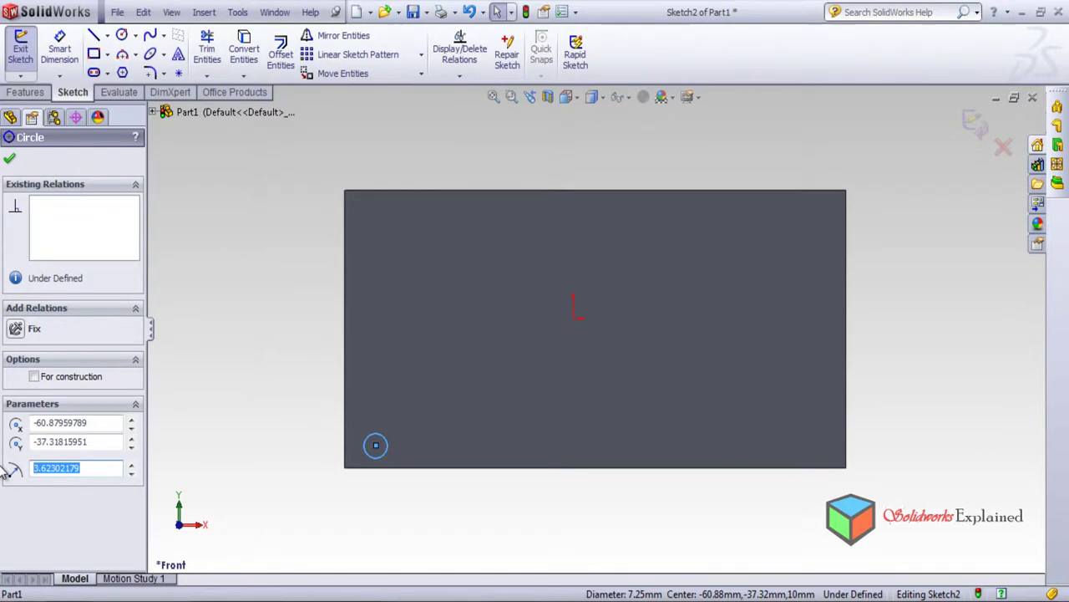
text(5)
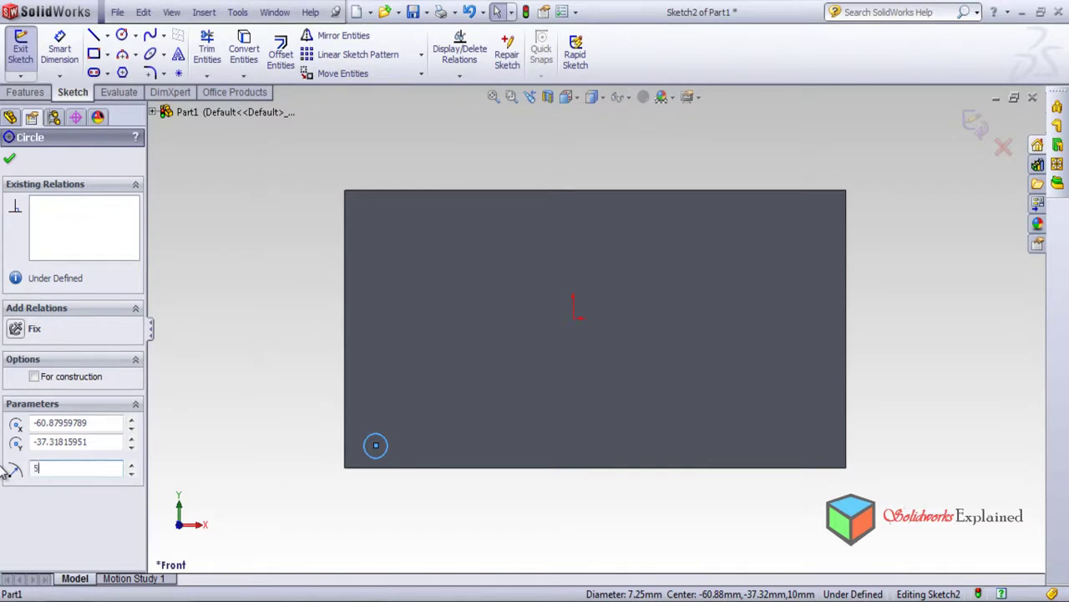
key(Return)
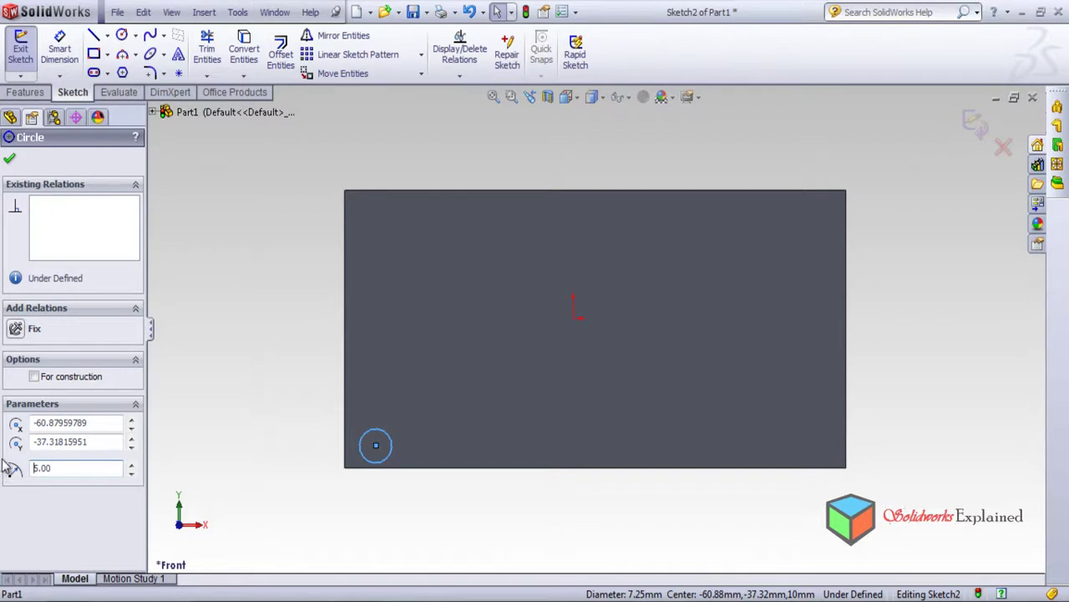
double_click(71, 468)
key(Return)
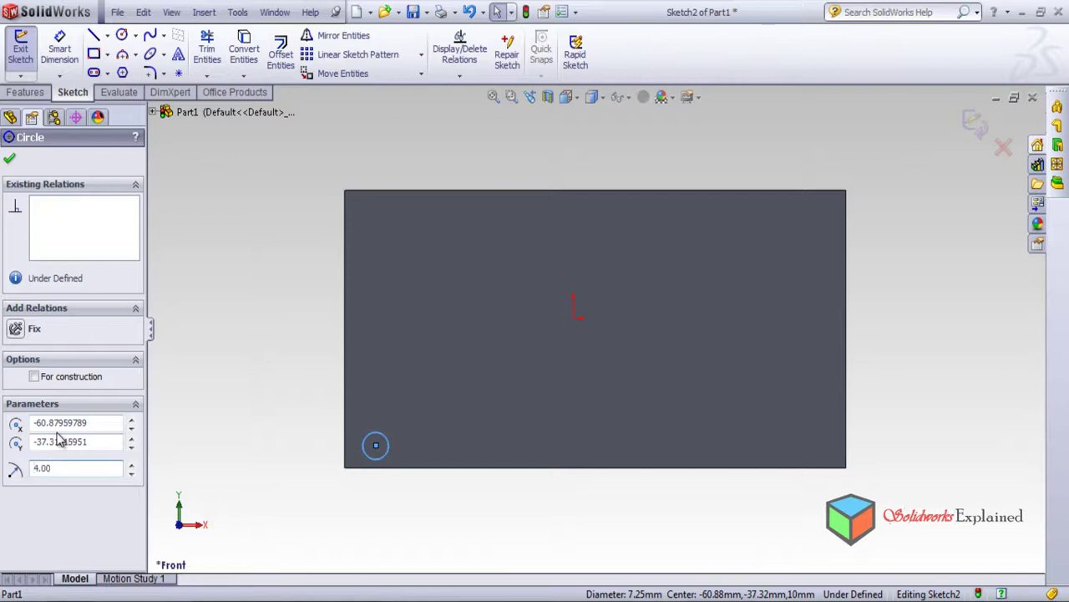
click(9, 158)
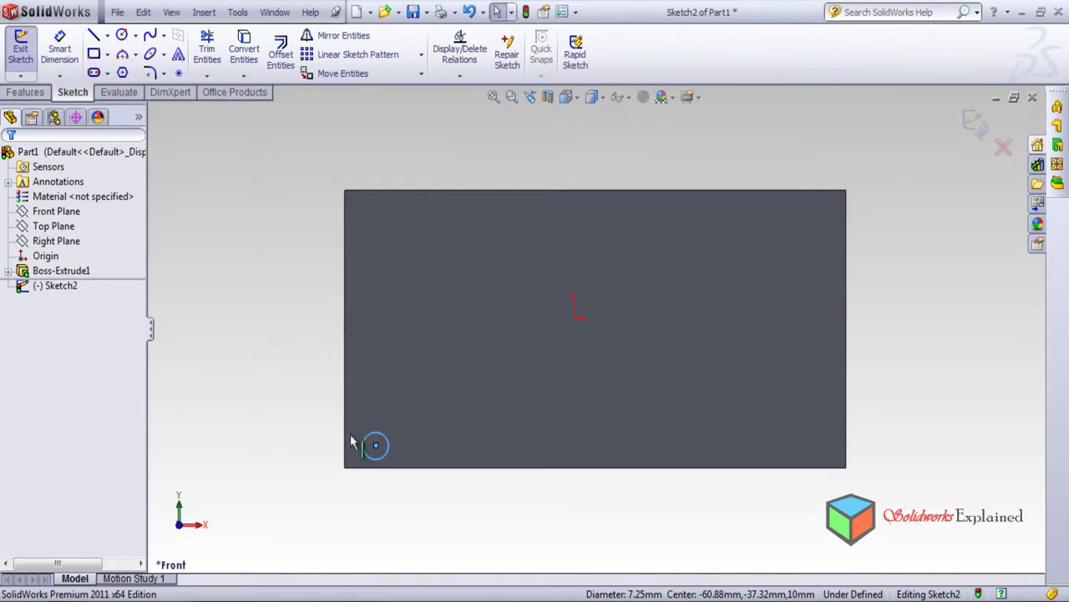
Start an extruded cut from the circle sketch with the Through All end condition.
click(12, 92)
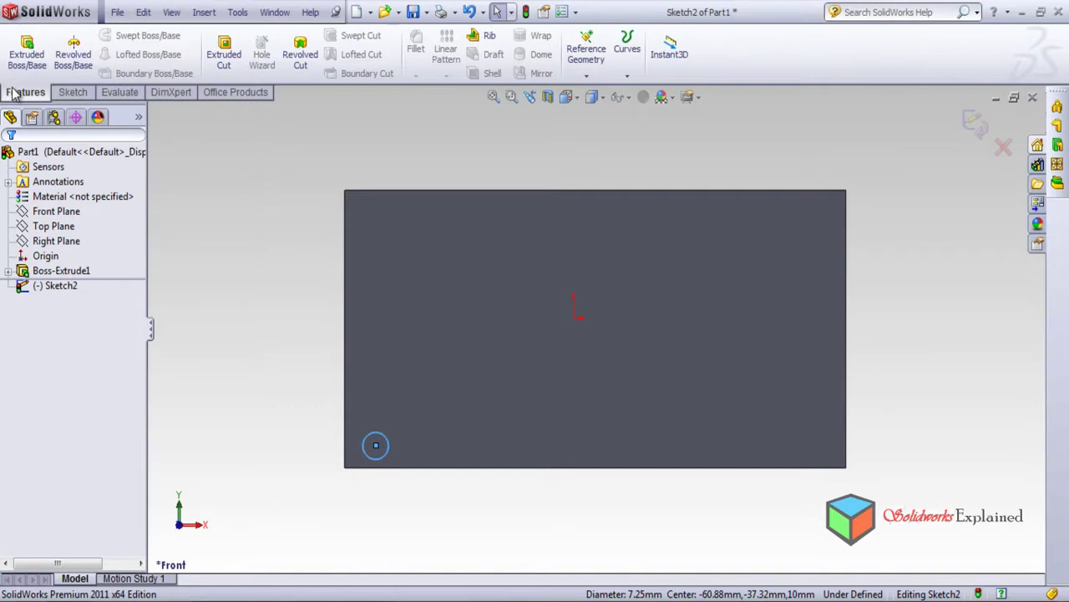
click(225, 57)
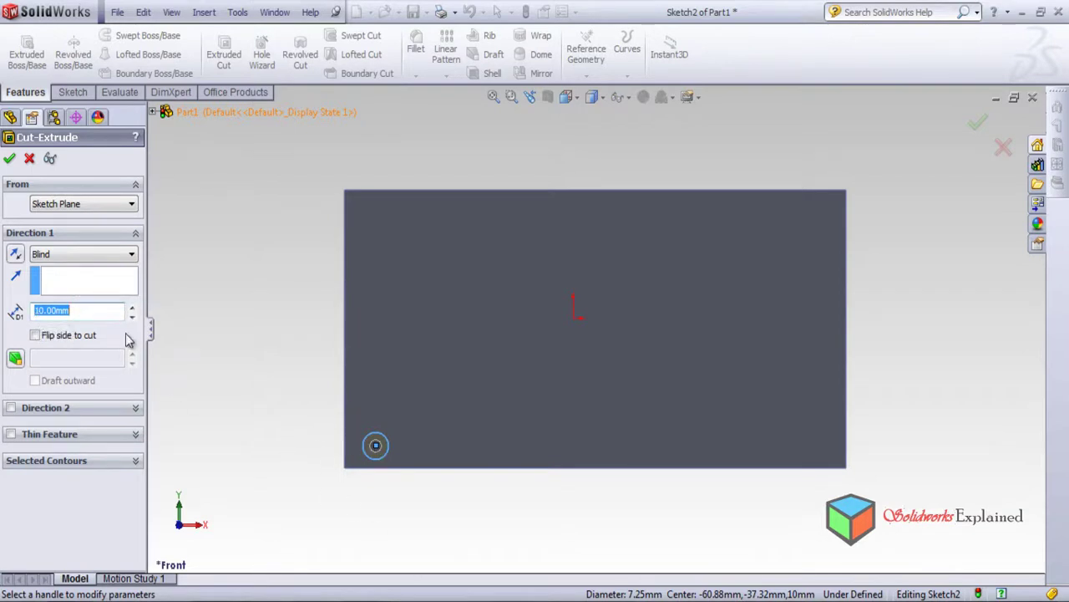
click(134, 256)
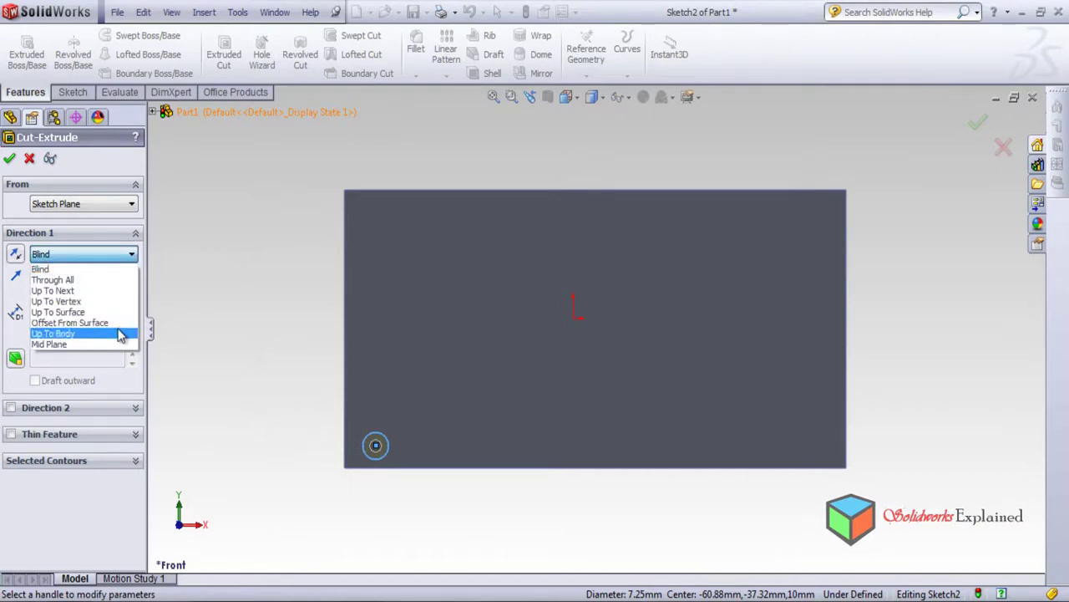
click(116, 281)
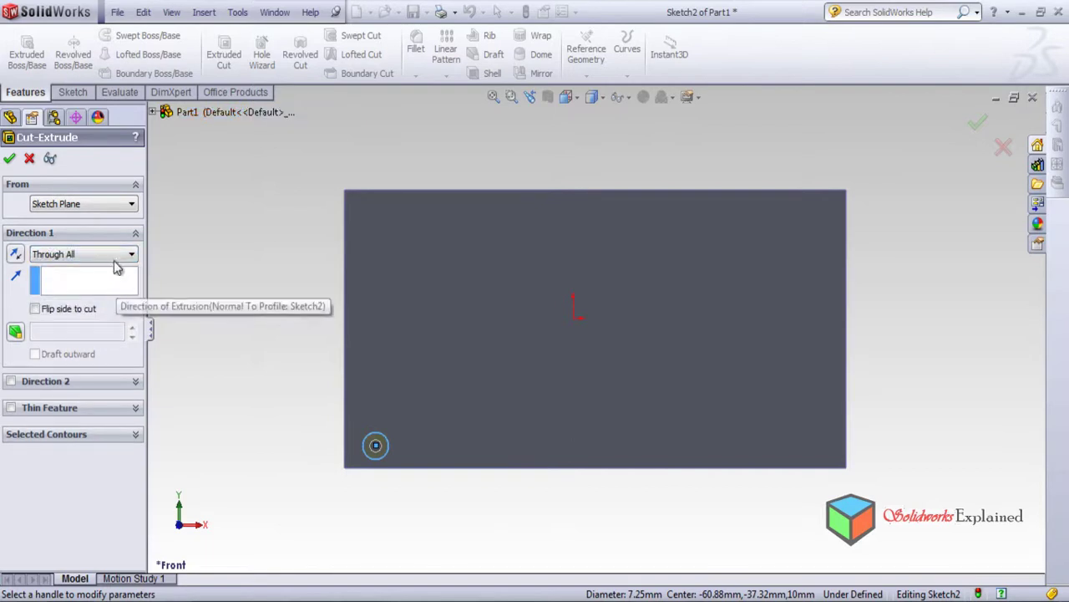
click(114, 259)
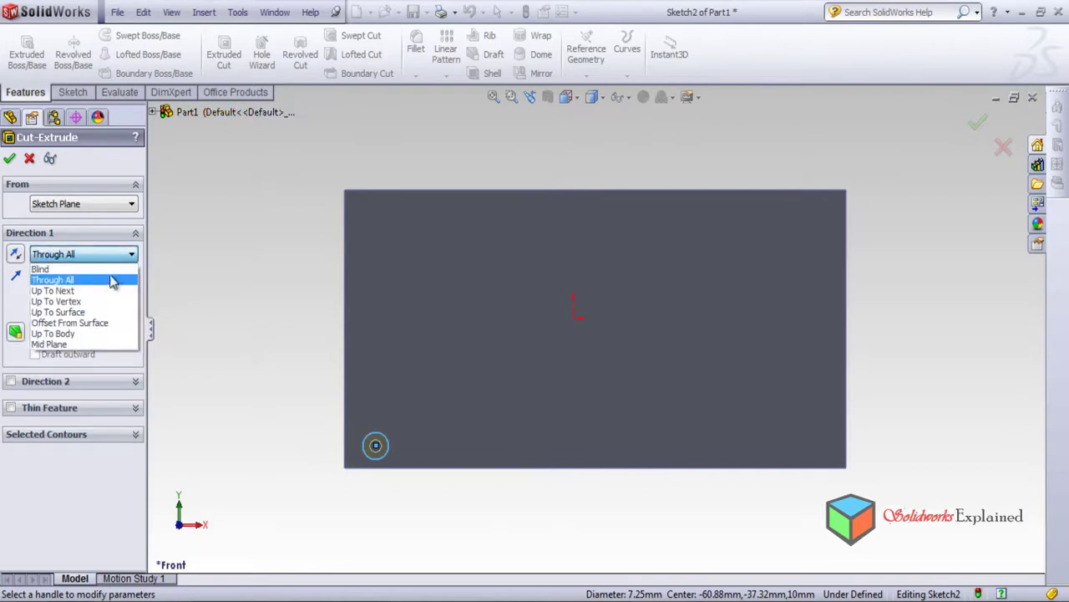
click(116, 280)
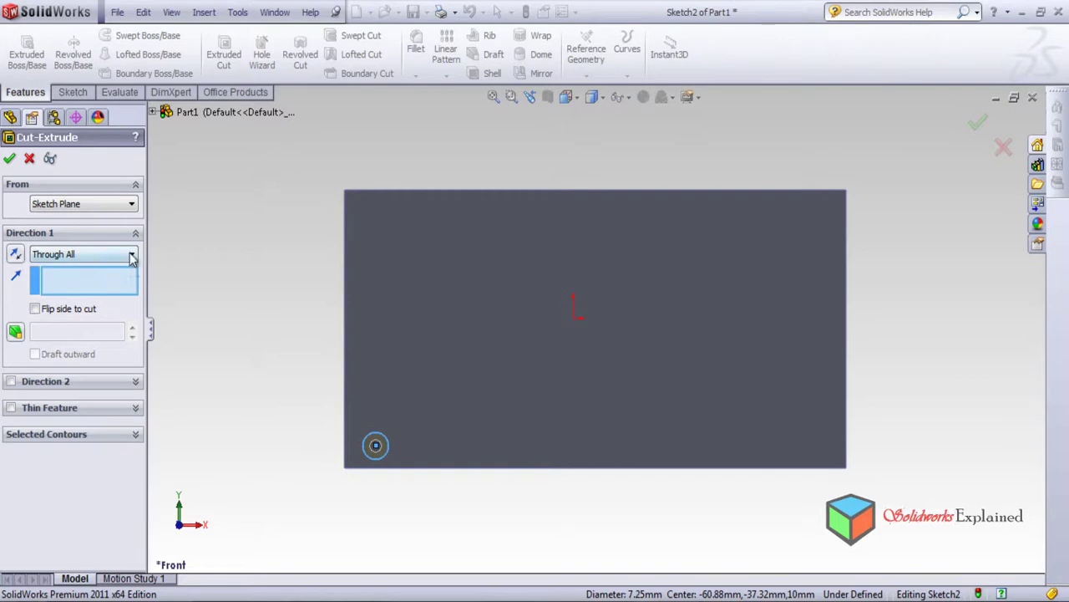
Try a Blind end condition for the cut, with depths of 20 mm and 10 mm, while checking the preview at the plate's corner.
click(132, 257)
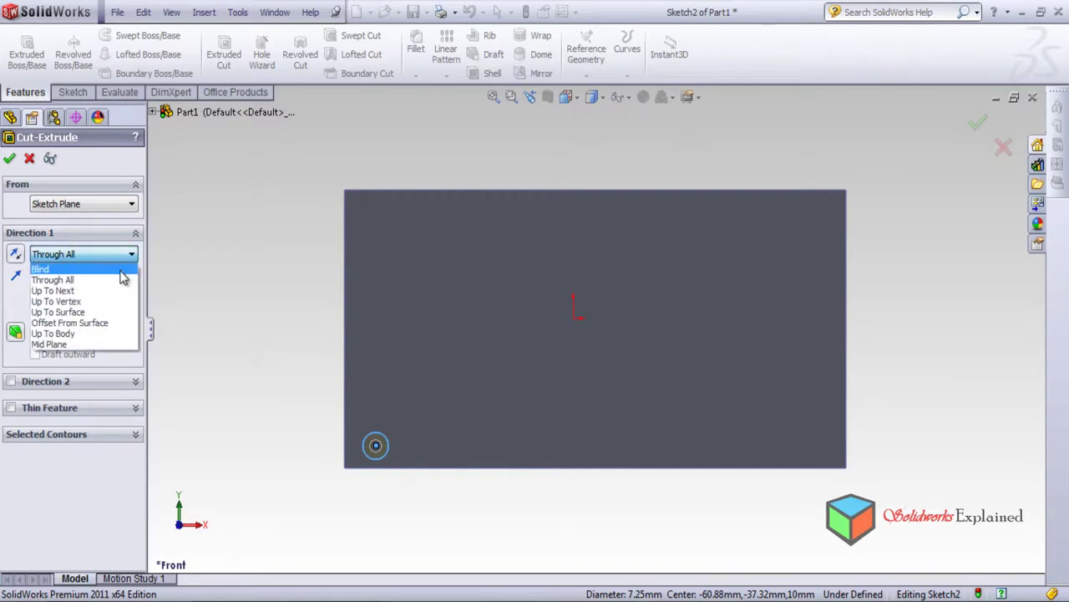
click(123, 269)
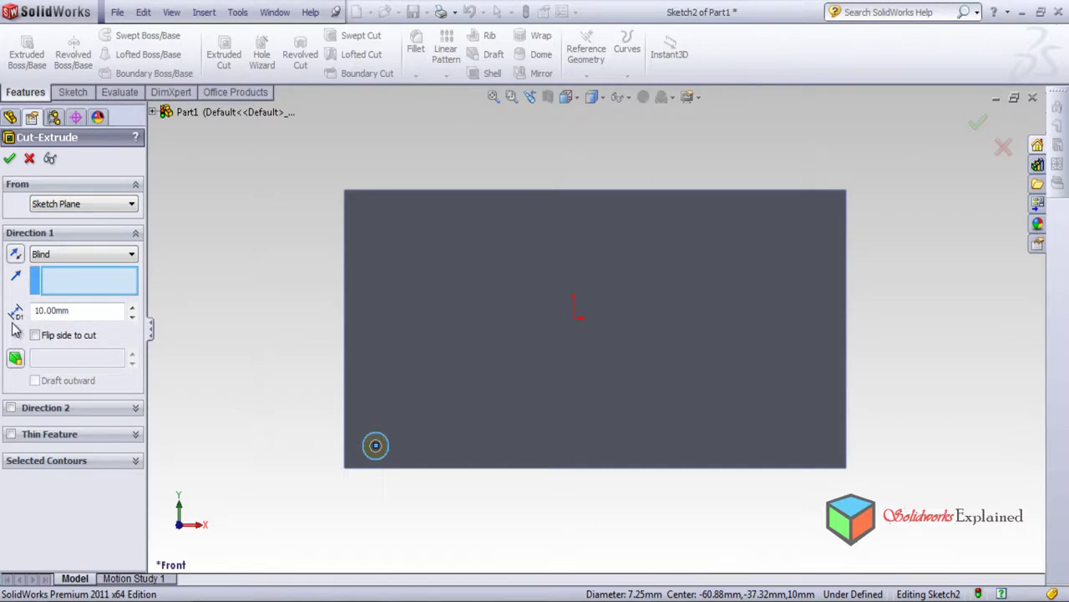
scroll(351, 443, down, 5)
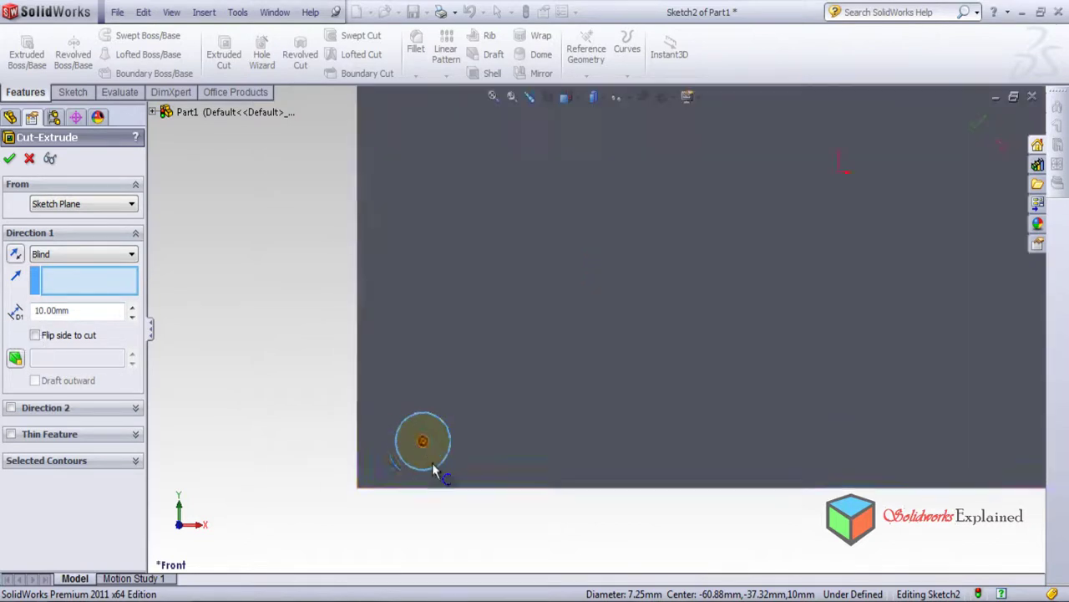
scroll(468, 409, up, 3)
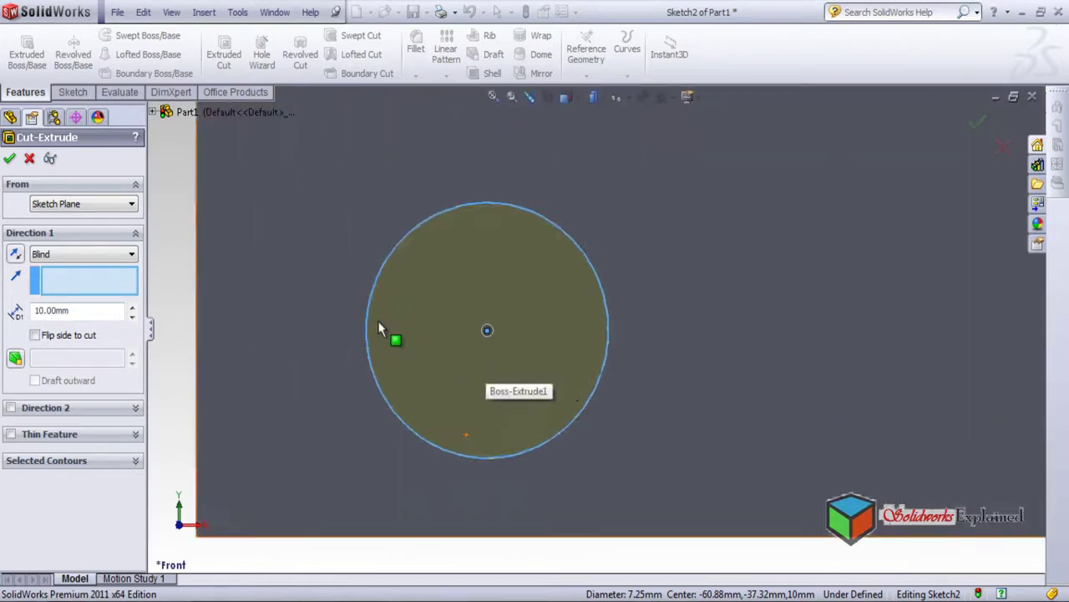
scroll(594, 327, up, 5)
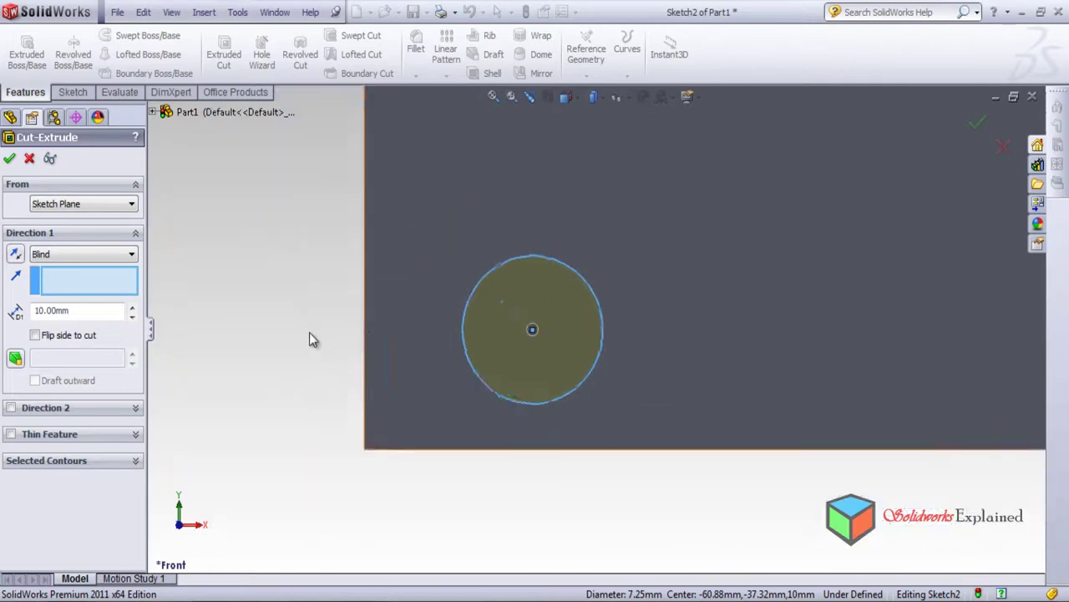
scroll(541, 373, up, 5)
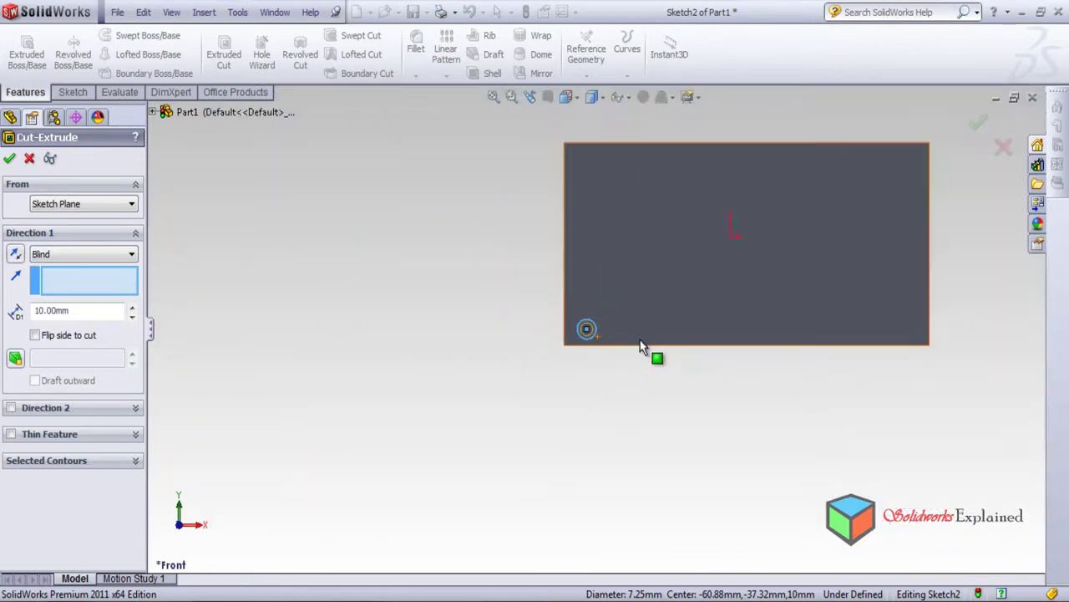
scroll(635, 347, down, 1)
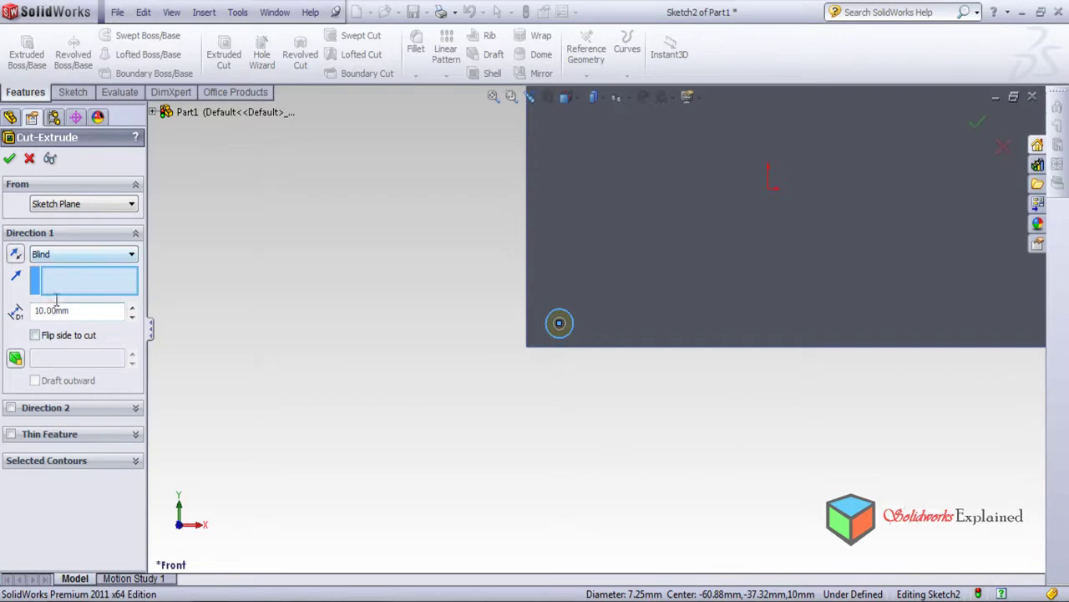
middle_drag(519, 371, 573, 231)
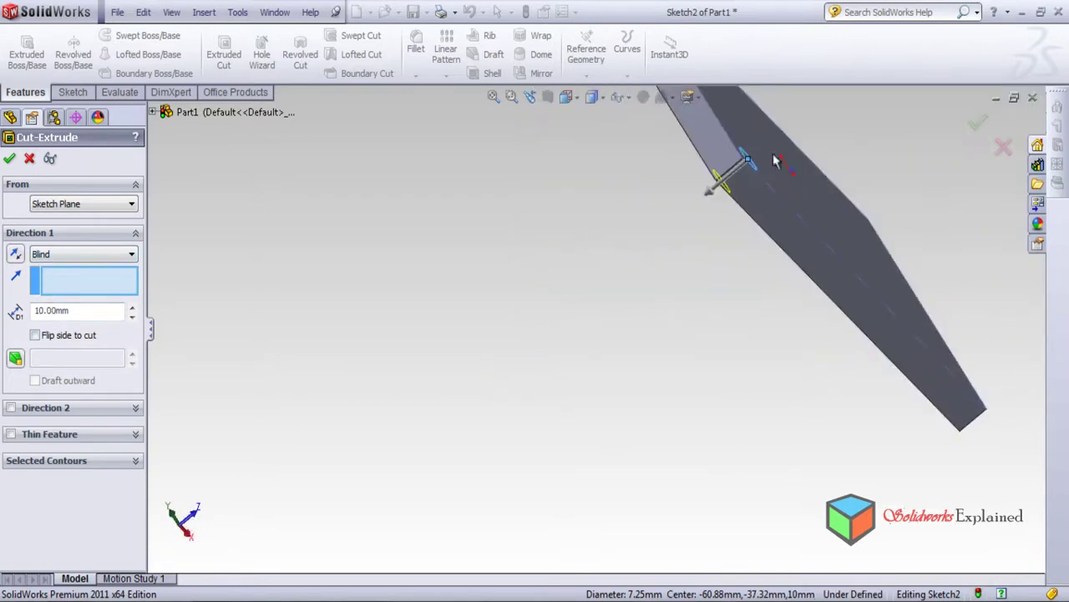
scroll(727, 209, down, 3)
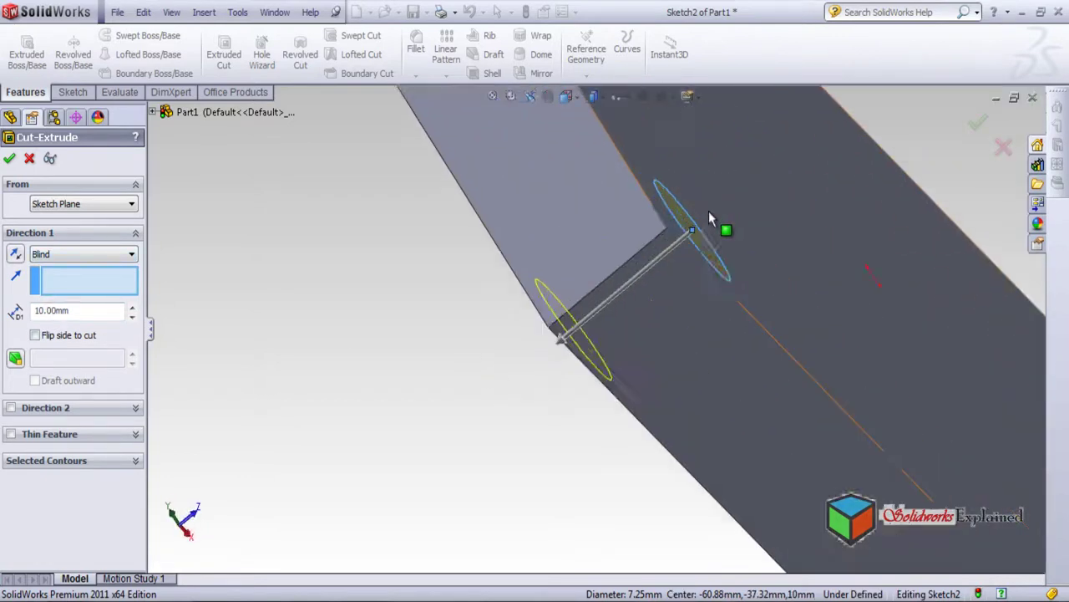
click(132, 307)
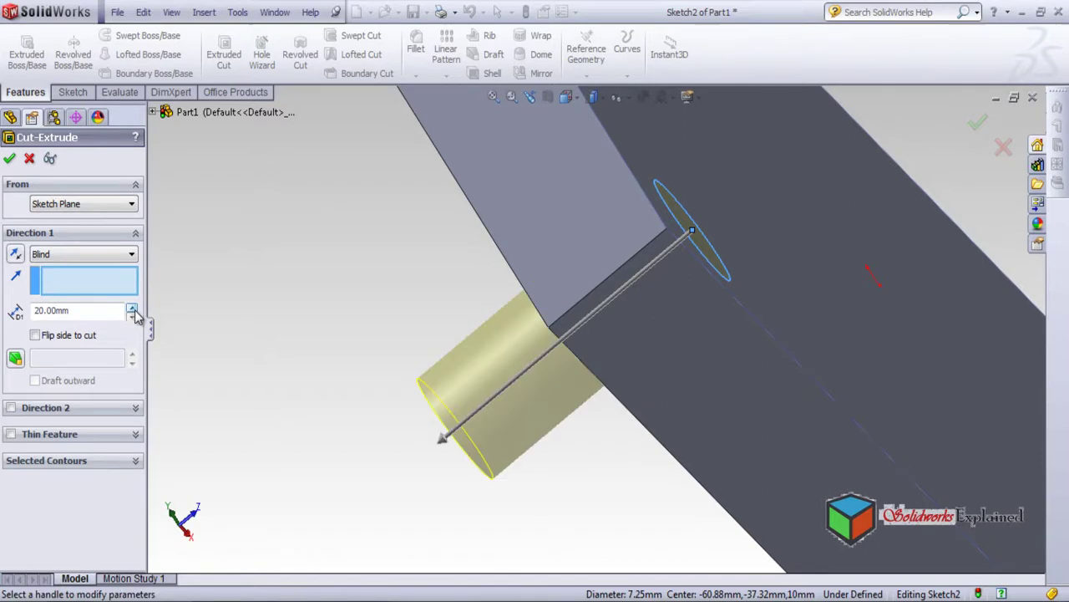
click(132, 316)
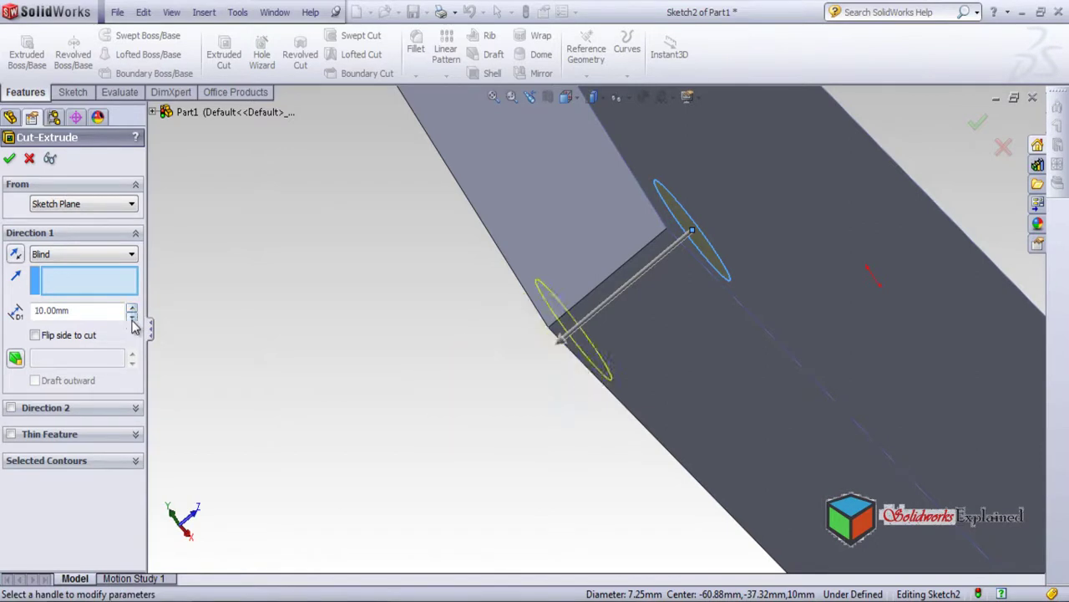
Cut the circle through the whole plate using the Through All end condition.
click(104, 255)
click(87, 280)
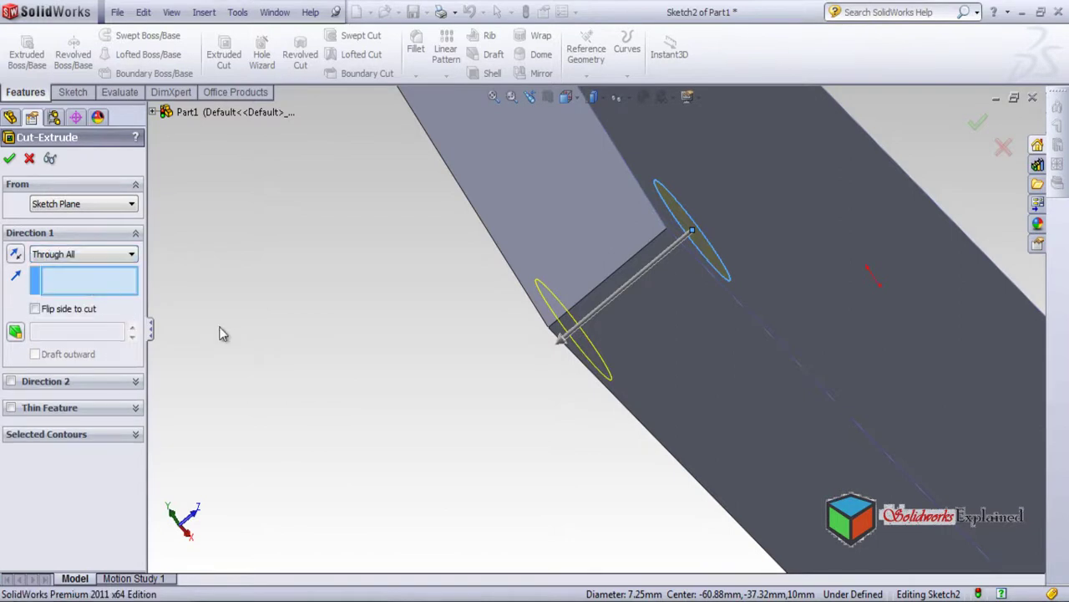
middle_drag(501, 393, 509, 519)
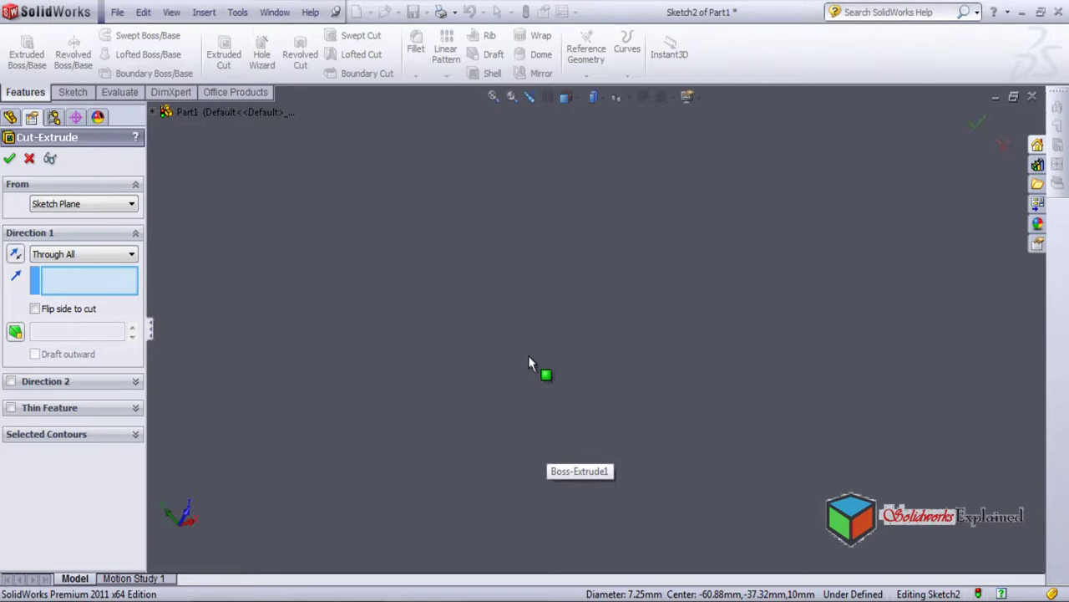
scroll(526, 346, up, 10)
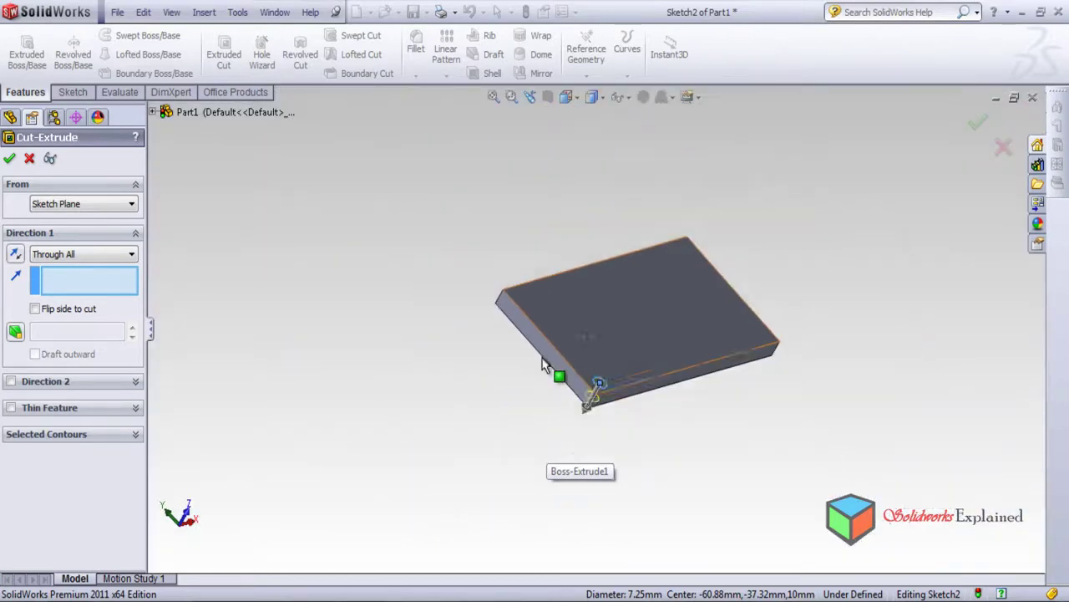
scroll(541, 365, down, 3)
scroll(557, 363, up, 3)
scroll(604, 363, down, 2)
scroll(605, 364, up, 2)
scroll(649, 336, down, 3)
middle_drag(649, 337, 575, 418)
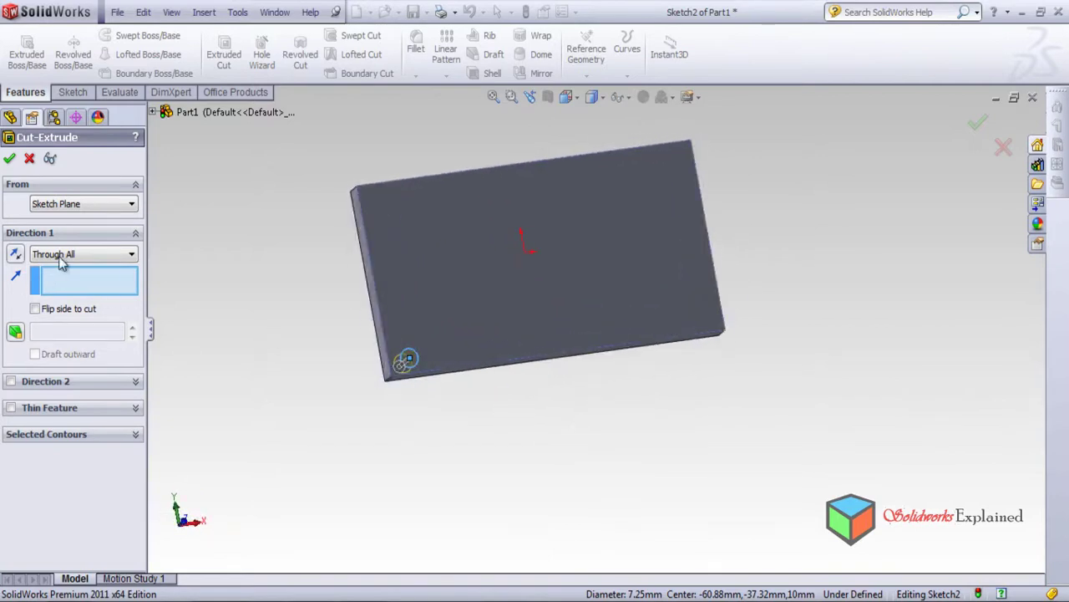
click(9, 159)
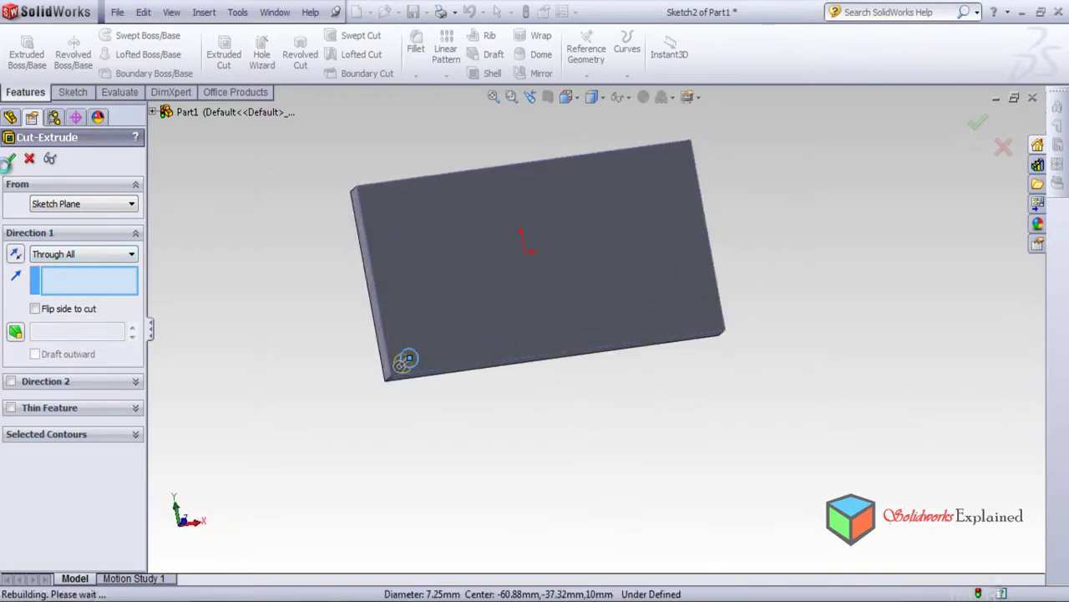
Check the finished hole and orient the view straight onto the plate's front face.
middle_drag(287, 370, 291, 420)
ctrl+click(63, 271)
click(68, 285)
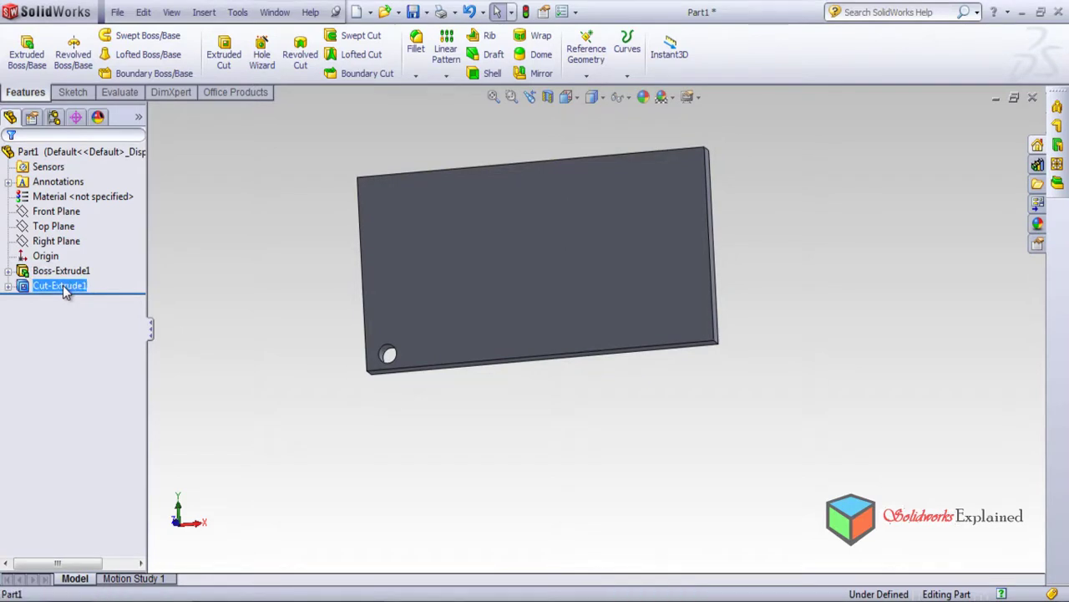
right_click(64, 286)
click(110, 260)
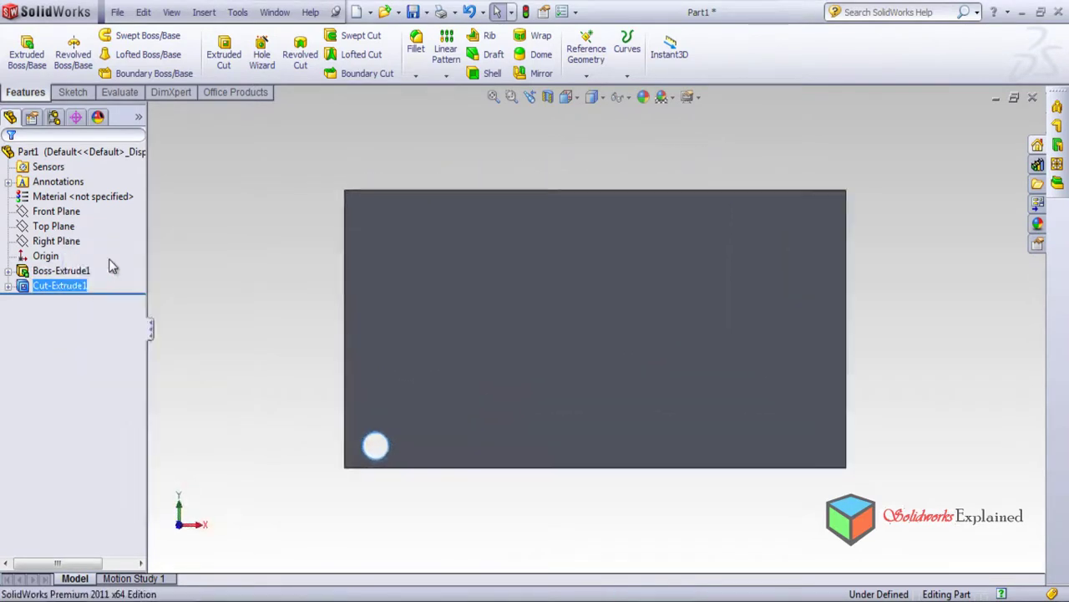
click(251, 277)
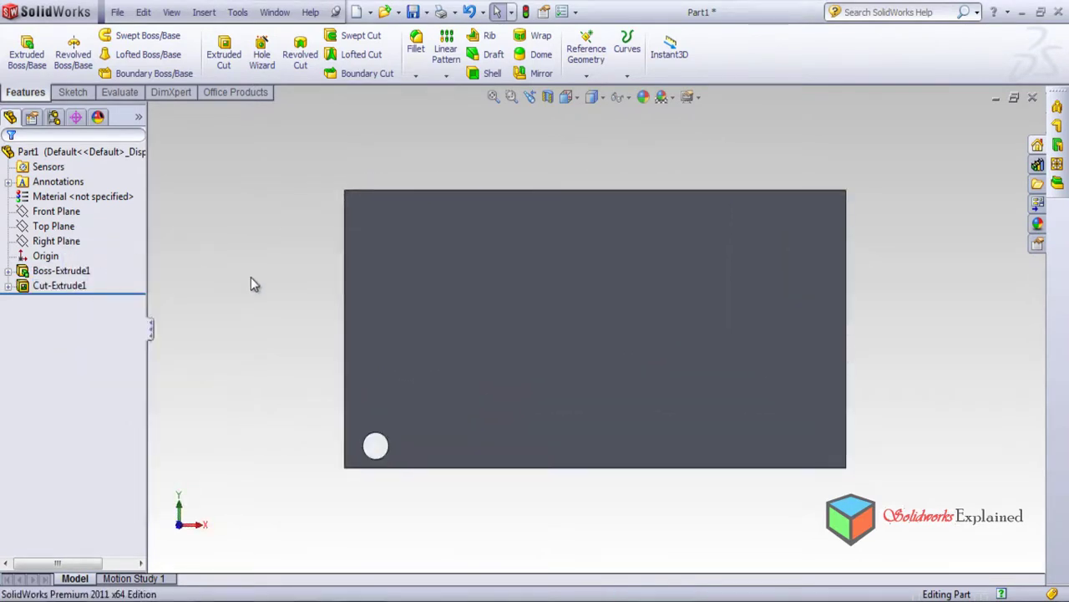
click(447, 57)
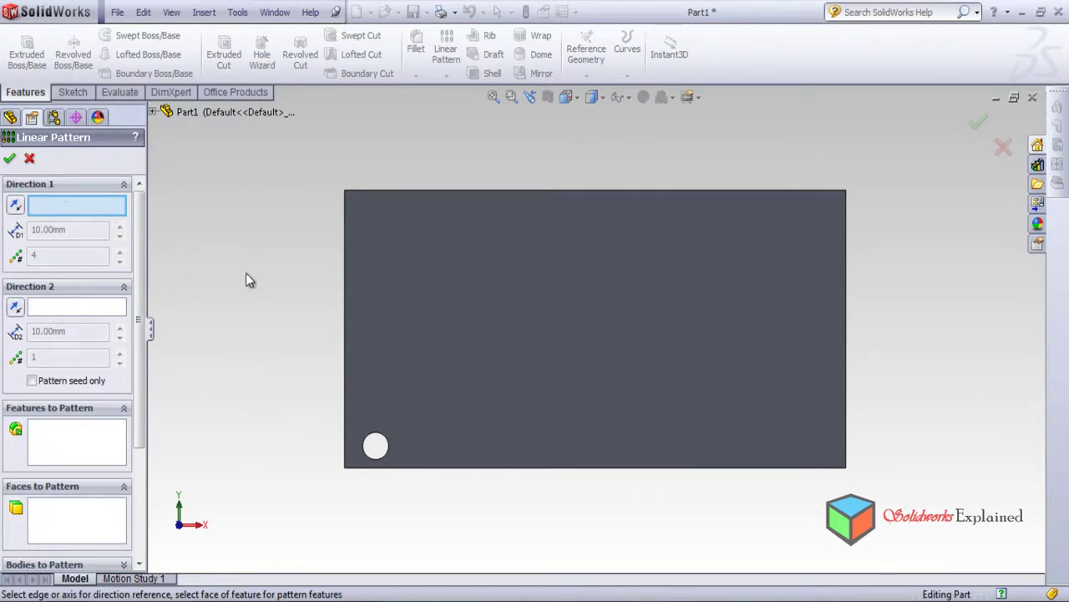
click(465, 467)
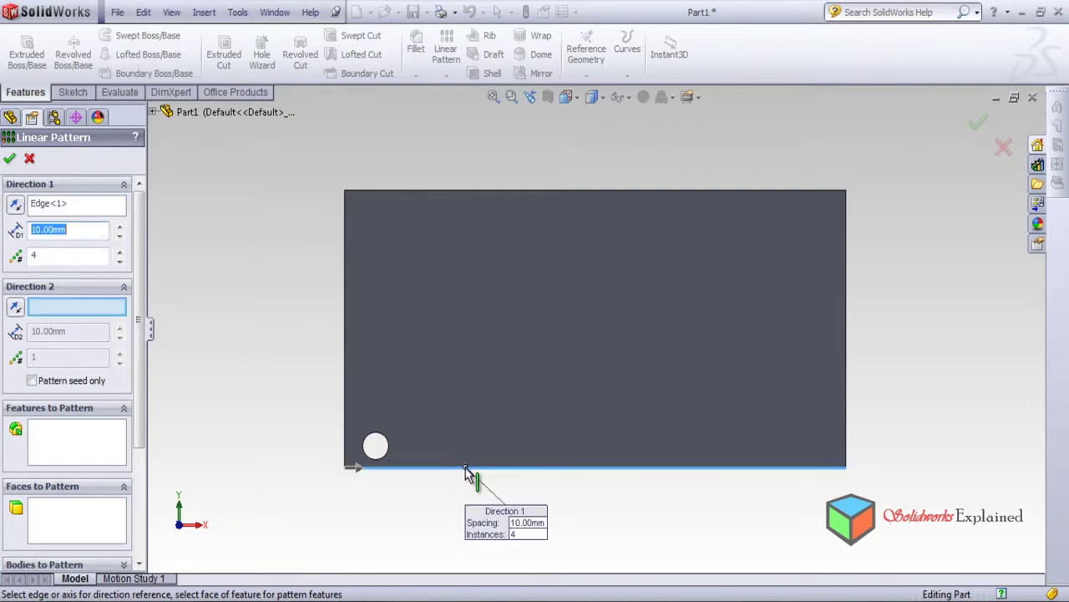
click(343, 364)
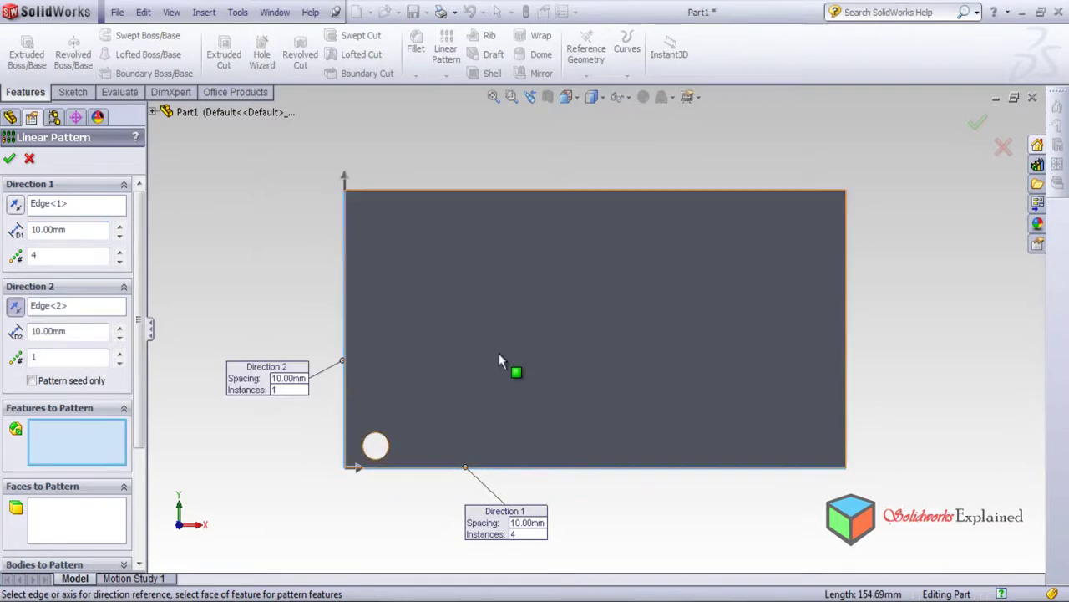
click(560, 471)
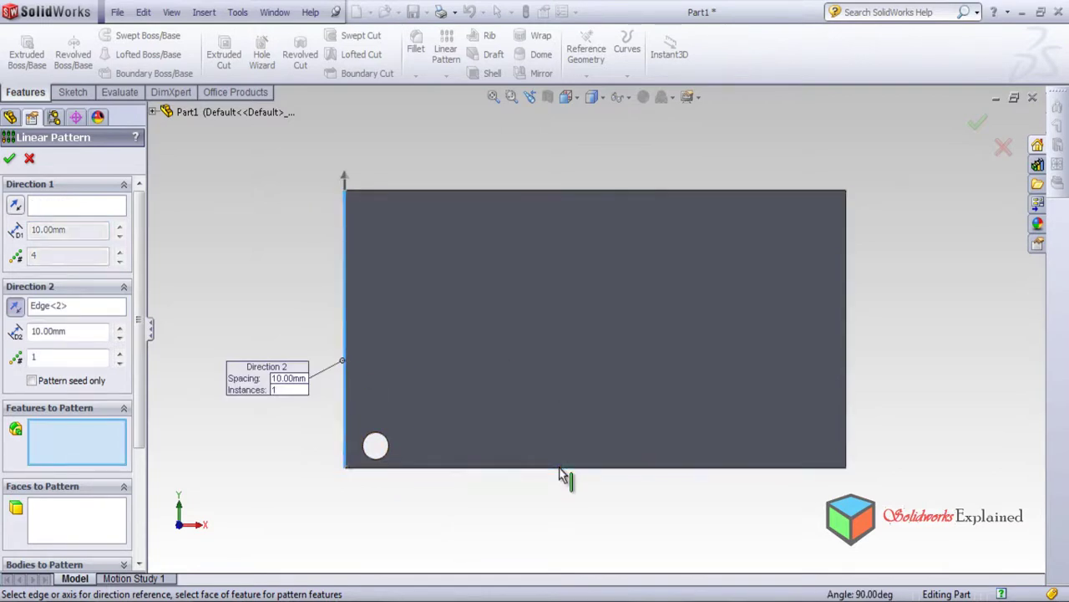
click(515, 470)
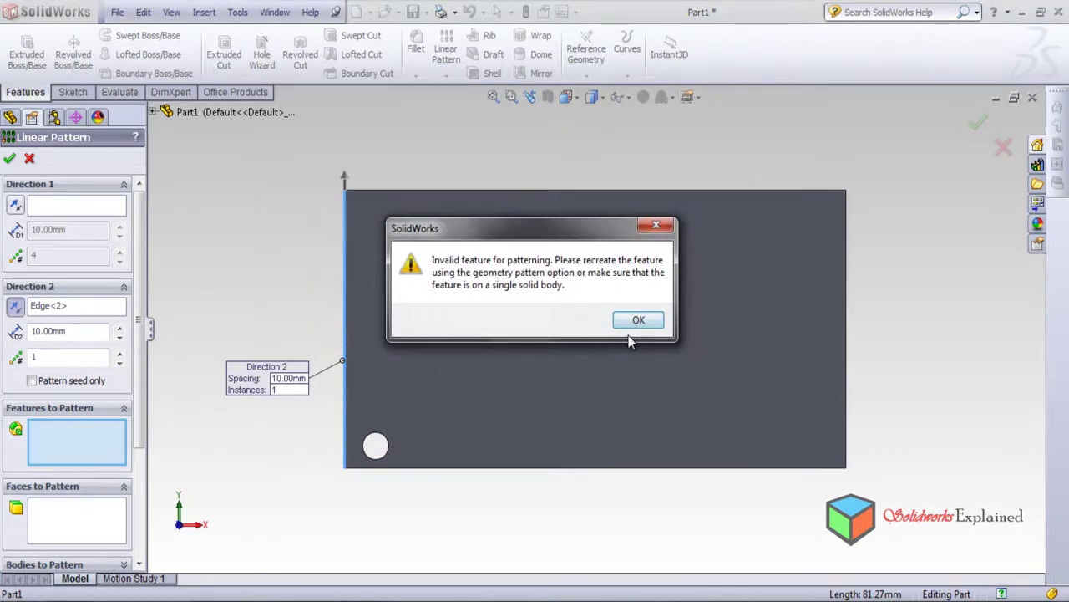
click(638, 321)
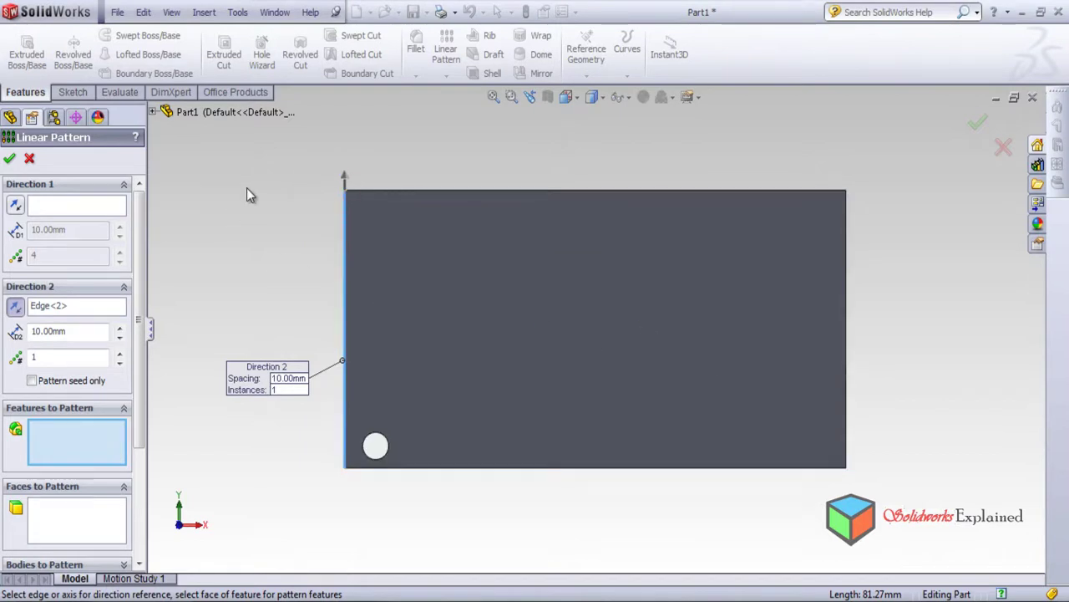
click(29, 159)
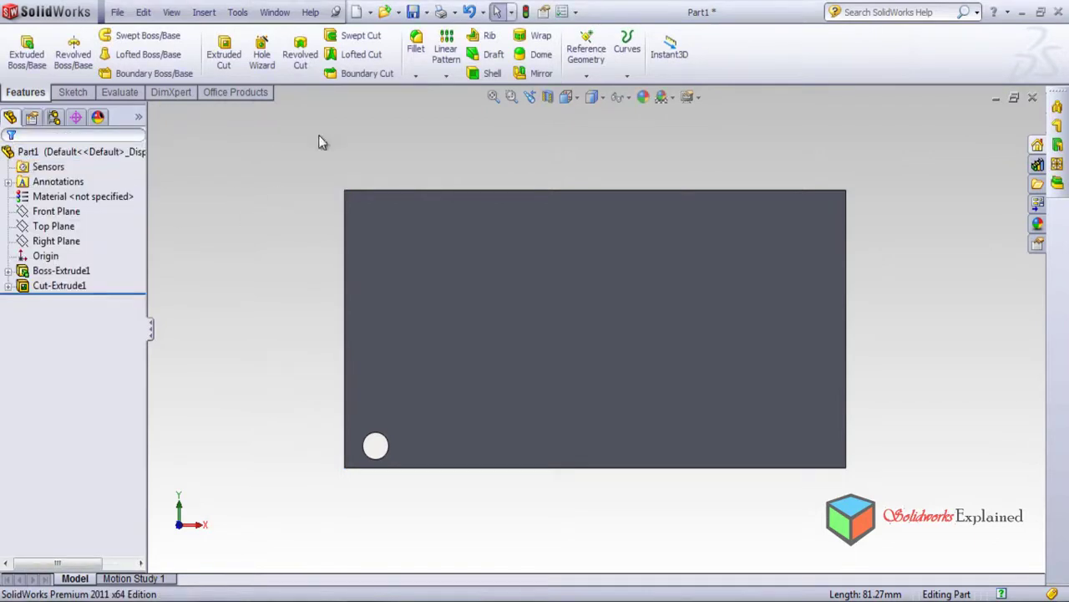
Start a linear pattern along the plate's bottom edge and turn on the full preview.
click(449, 54)
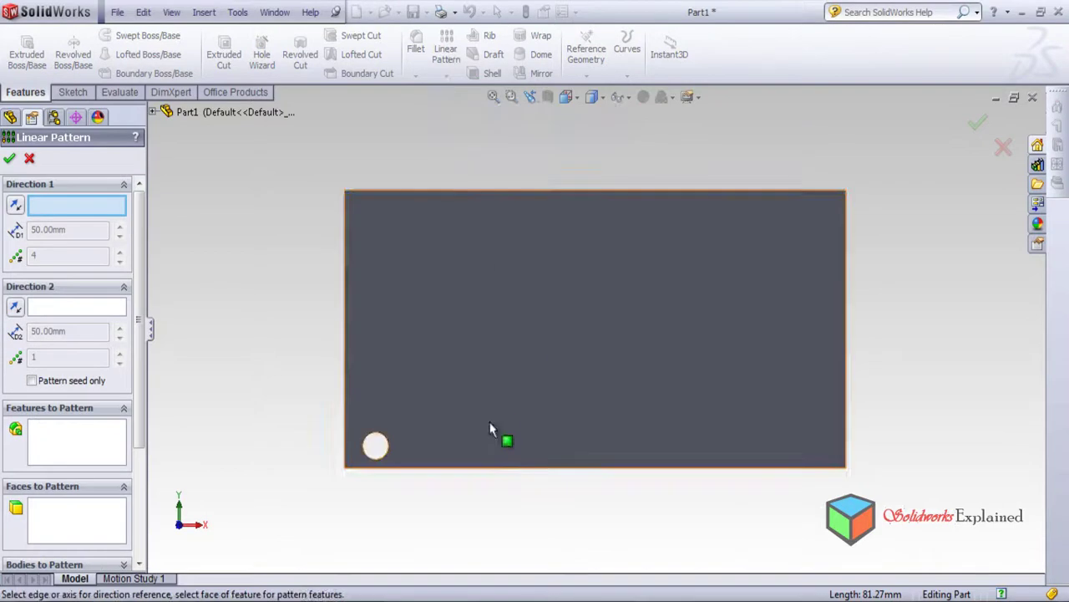
click(509, 473)
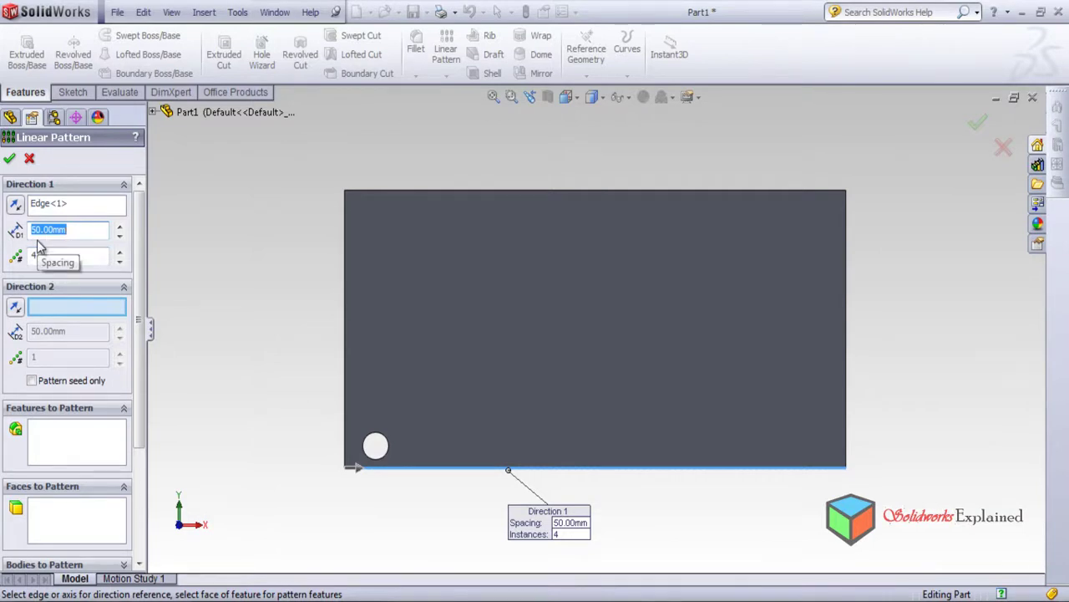
scroll(143, 405, down, 5)
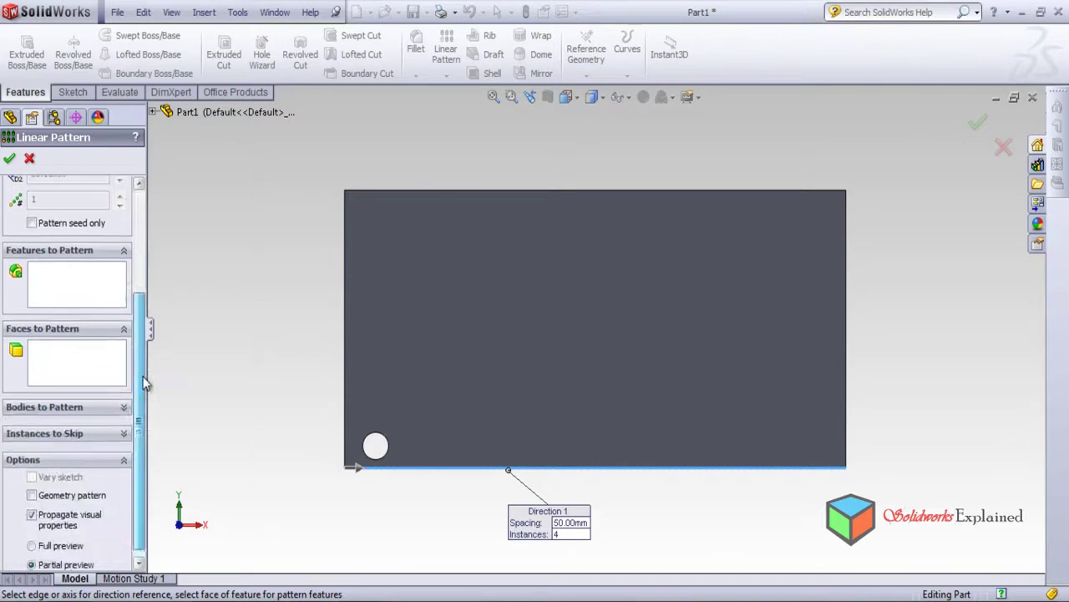
click(32, 540)
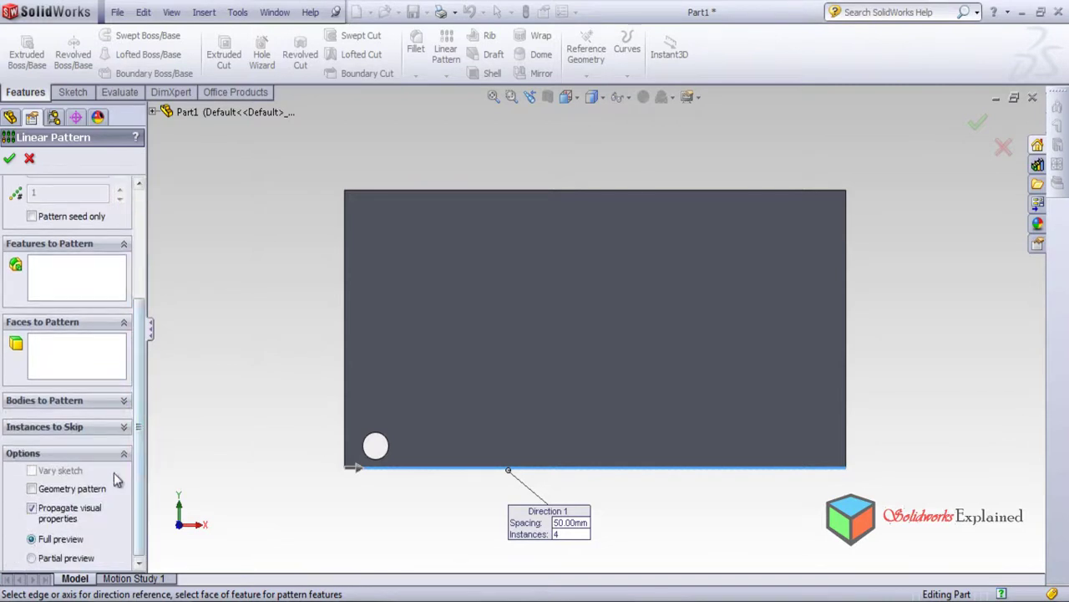
scroll(151, 422, up, 5)
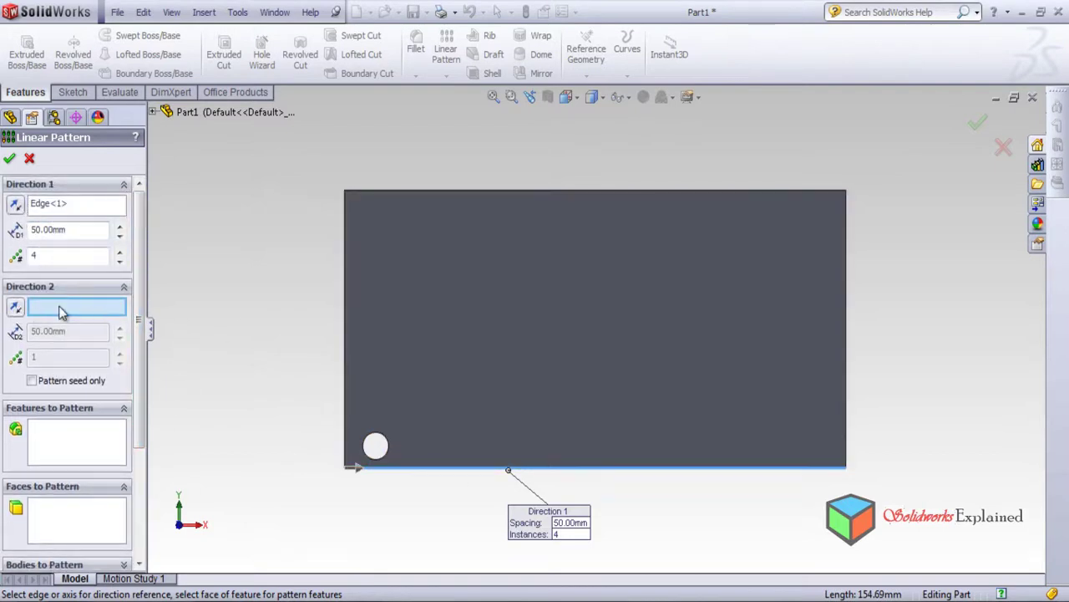
Choose the circular hole cut as the feature to pattern.
click(61, 437)
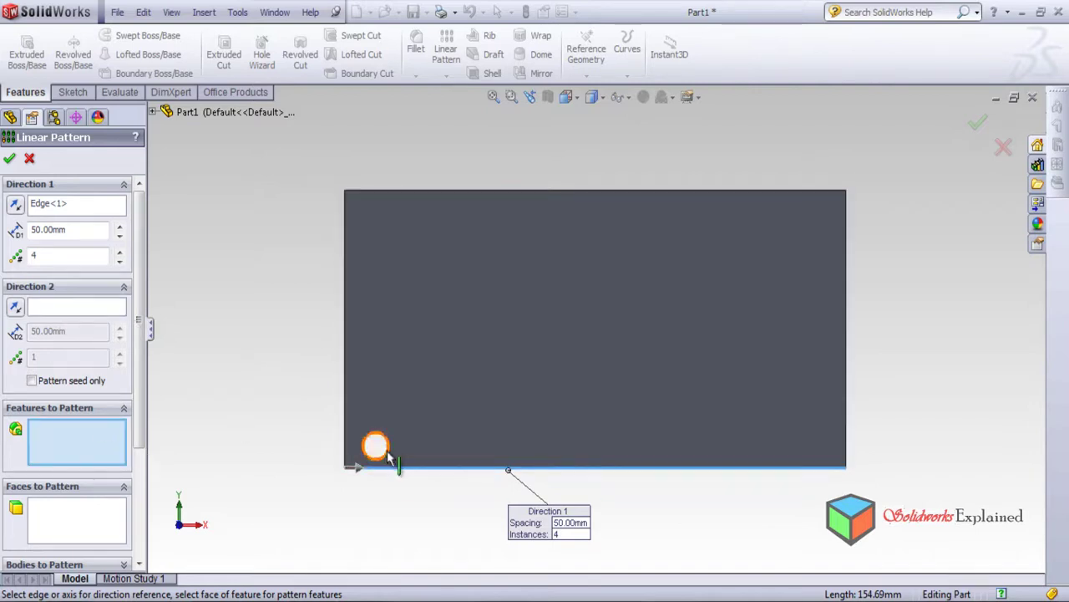
click(153, 113)
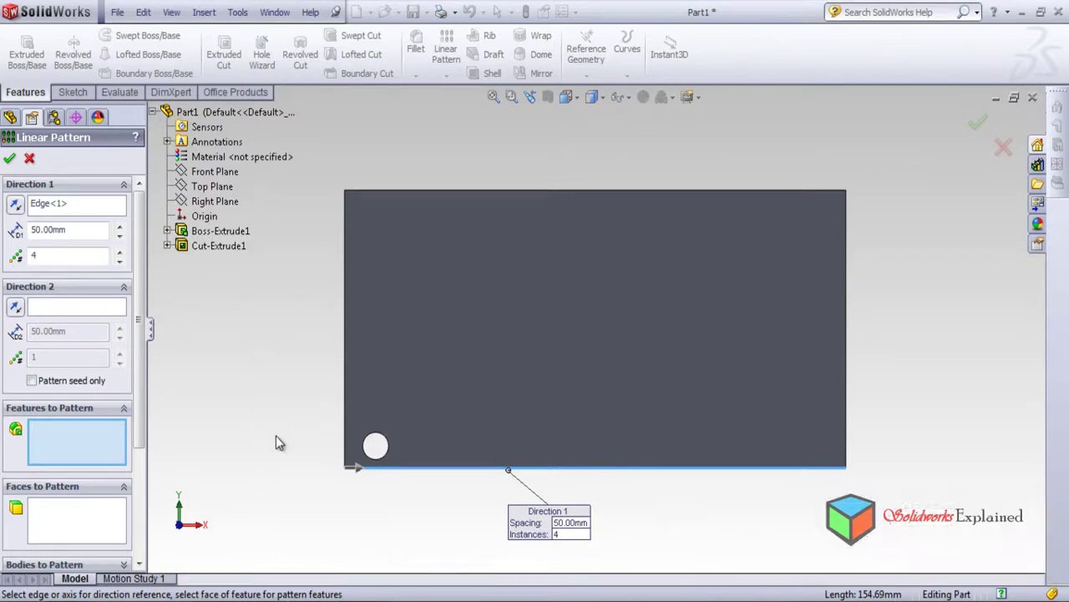
click(213, 246)
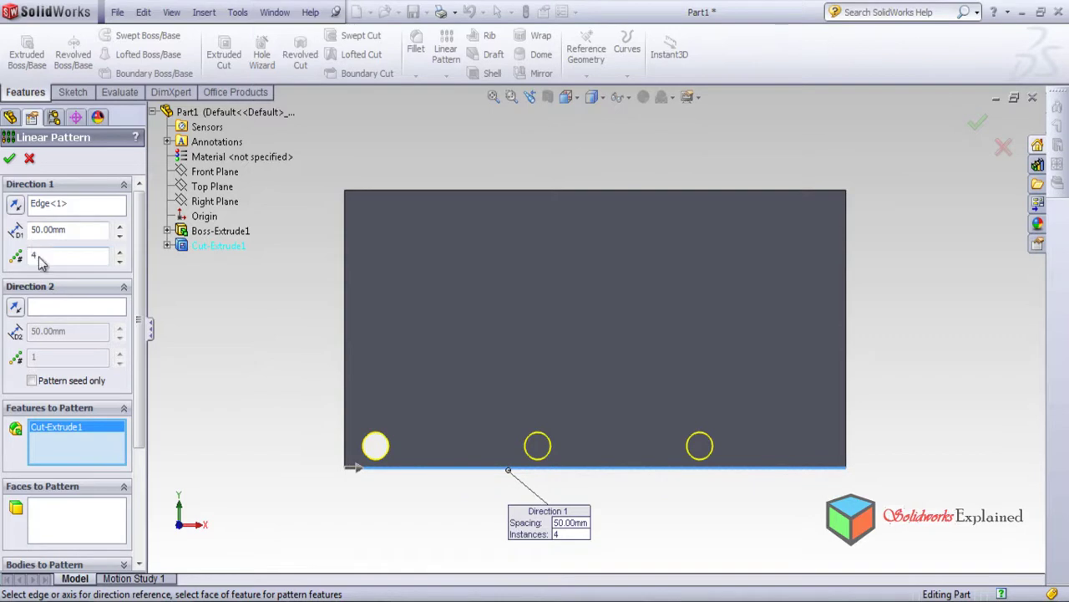
Set the pattern to 8 instances spaced 20 mm apart and create the row of holes.
click(120, 236)
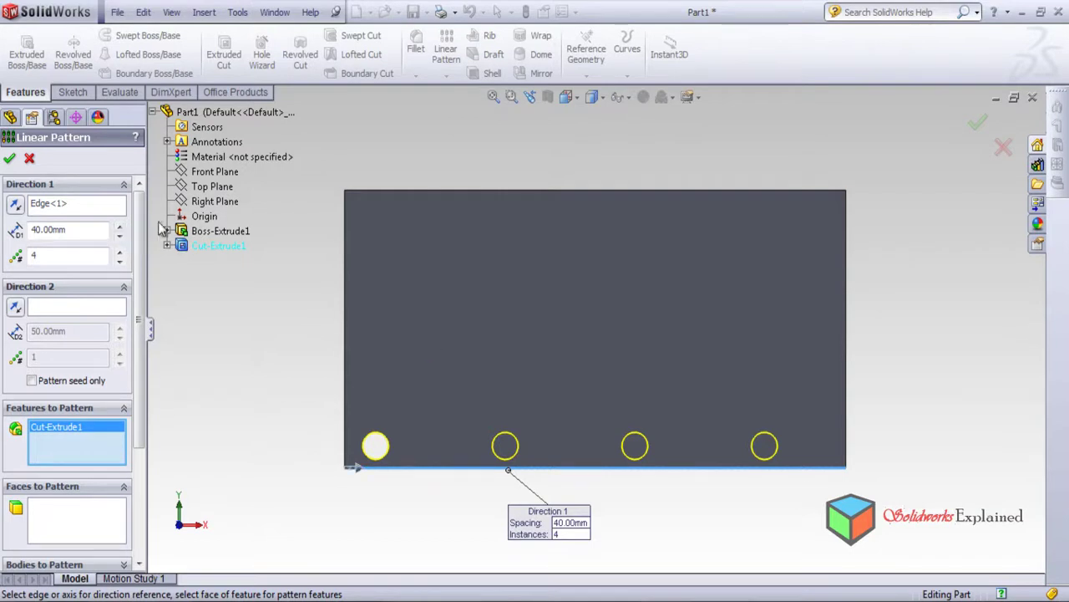
double_click(78, 232)
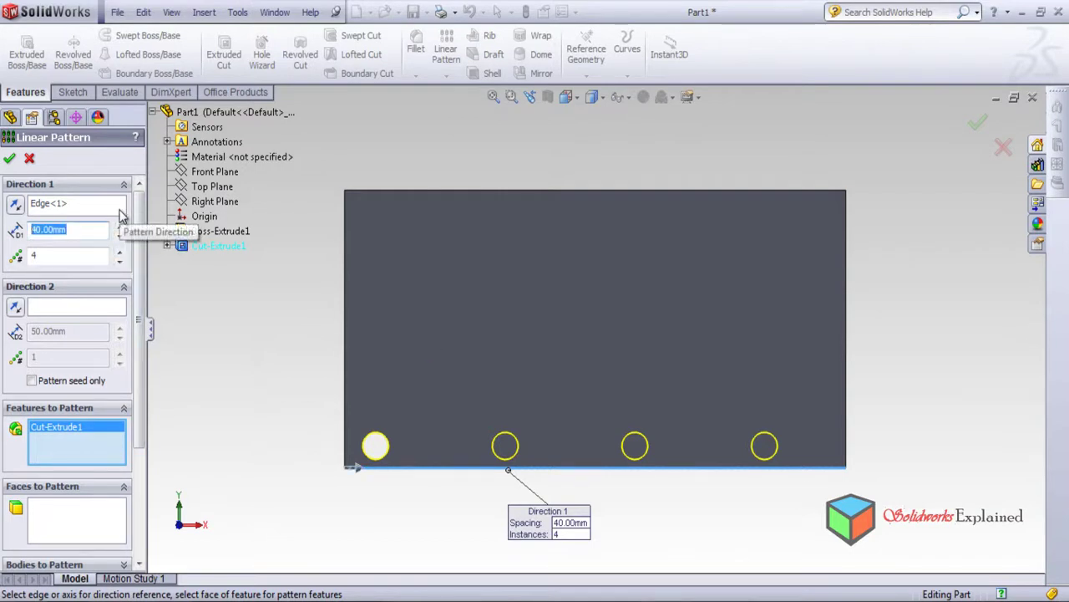
text(20)
key(Return)
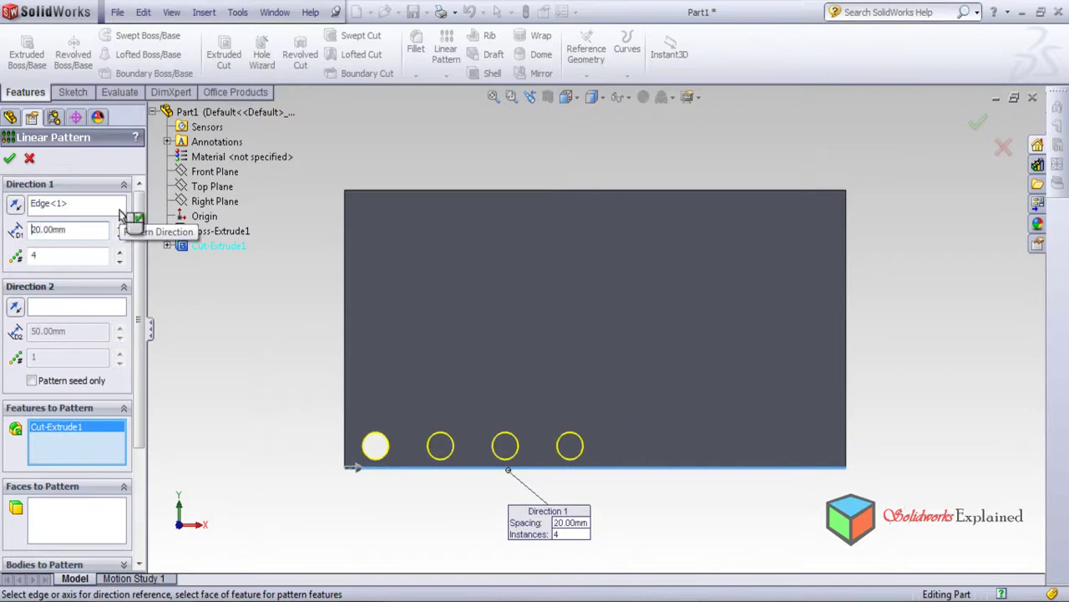
double_click(65, 255)
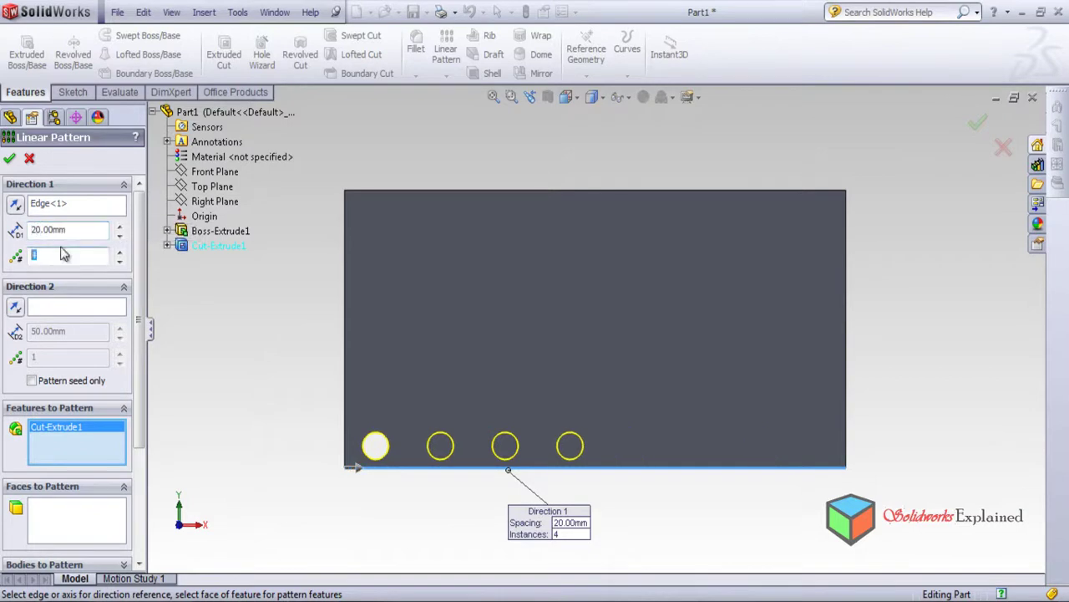
text(8)
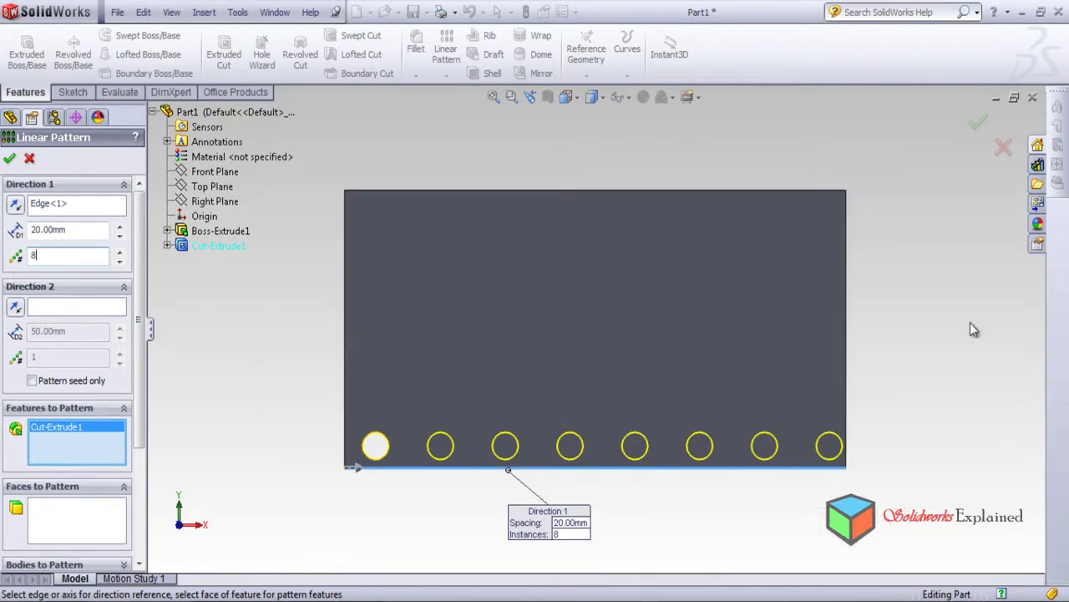
click(9, 158)
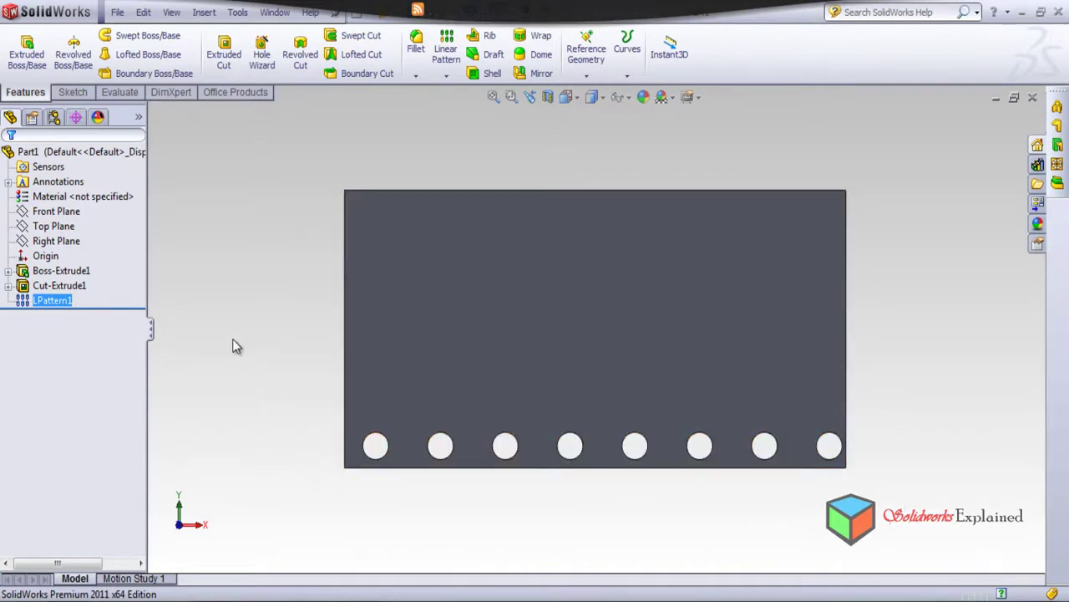
Start a second linear pattern along the plate's left edge with the existing row of holes as the feature to pattern.
click(445, 65)
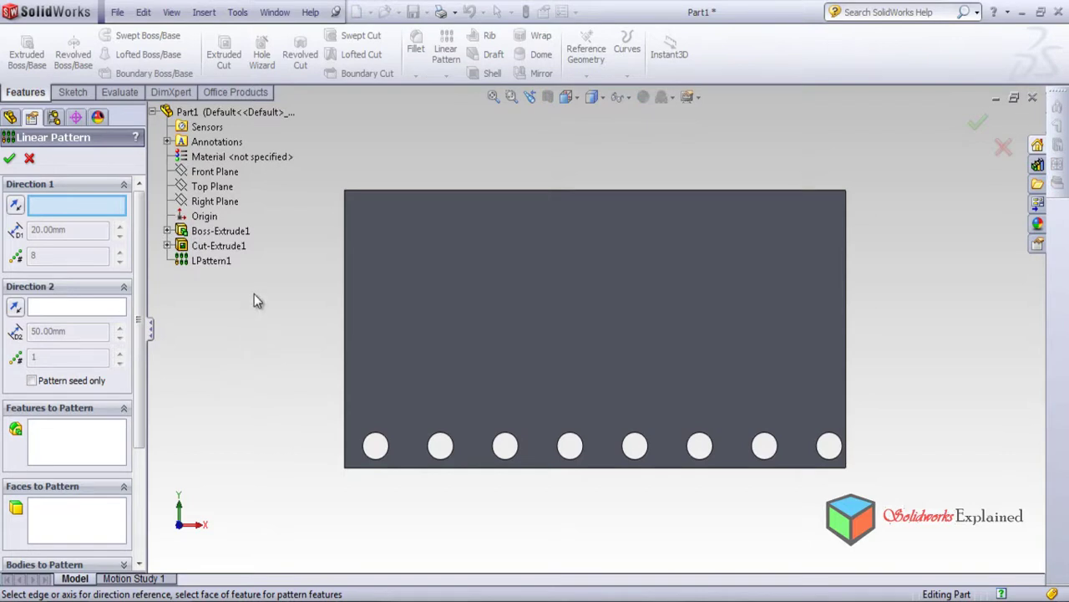
click(347, 327)
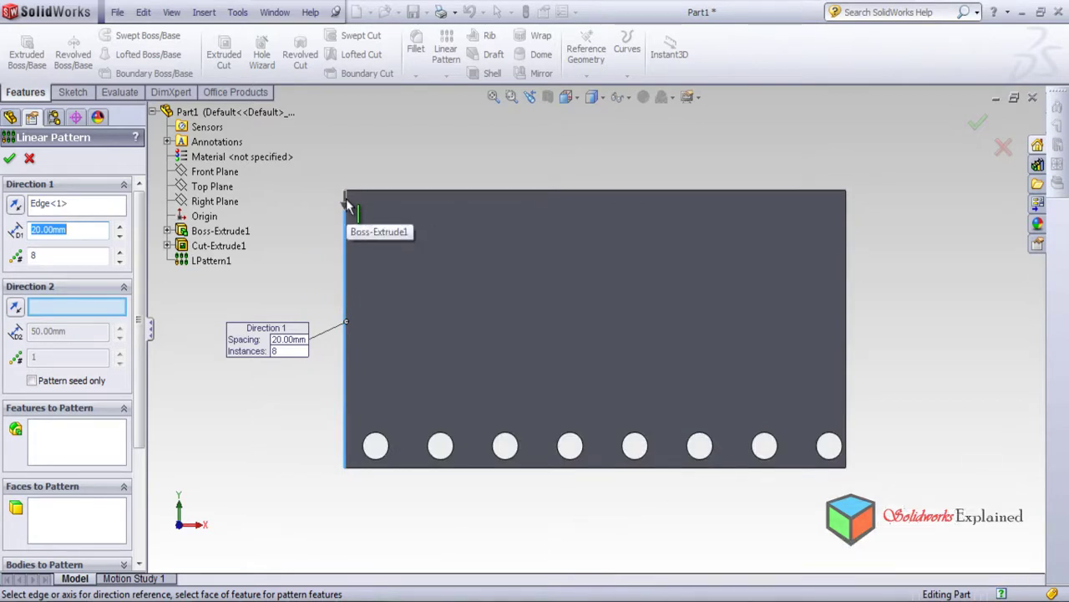
click(15, 205)
click(14, 206)
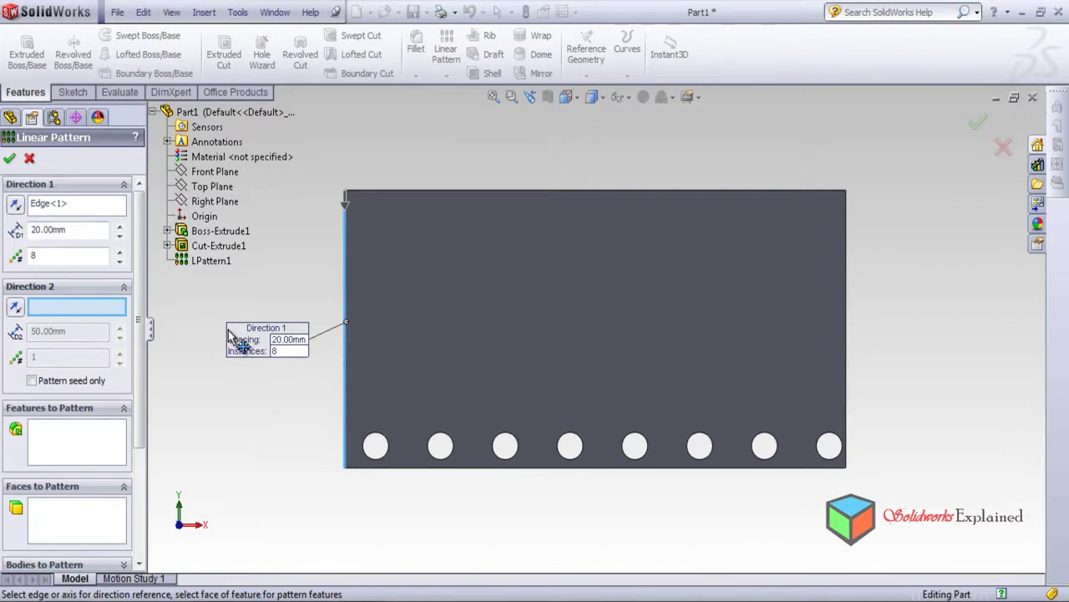
click(70, 446)
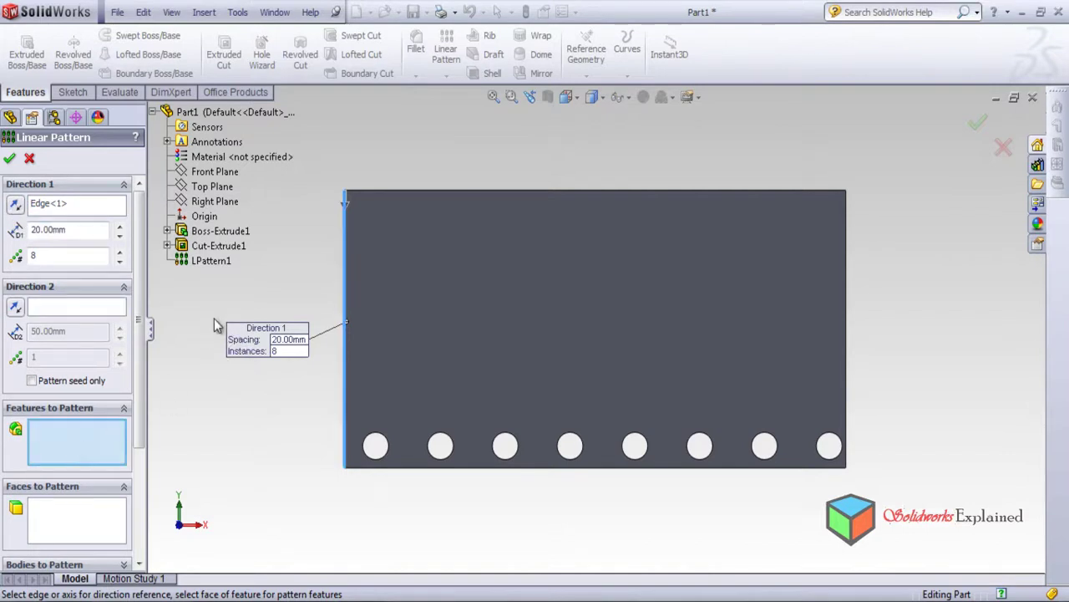
click(210, 261)
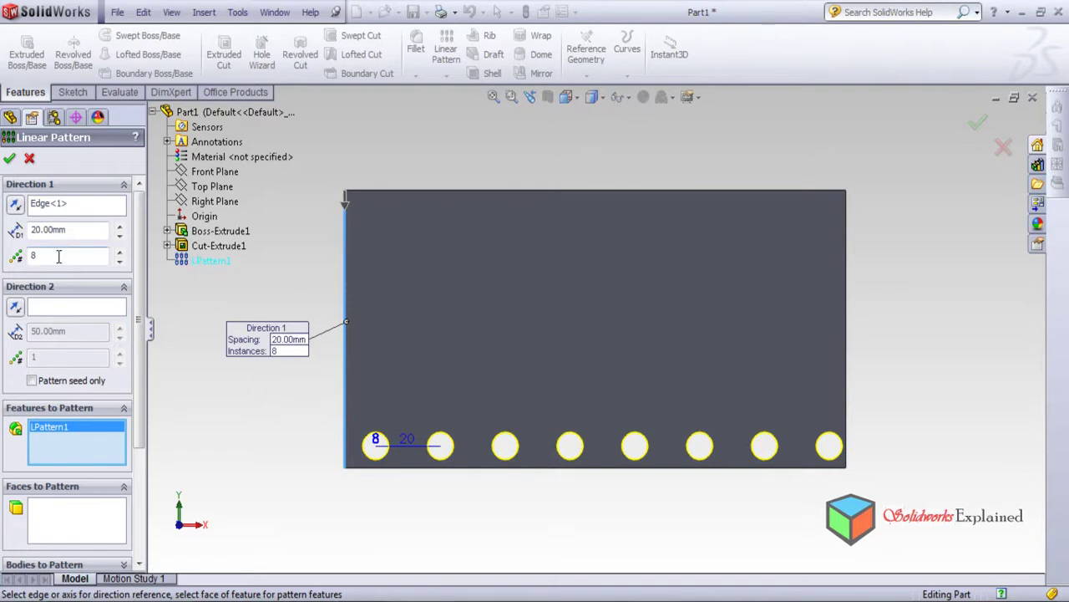
Reverse the second pattern's direction so it runs up the plate, and create it with 20 mm spacing and 8 instances.
click(17, 207)
click(17, 206)
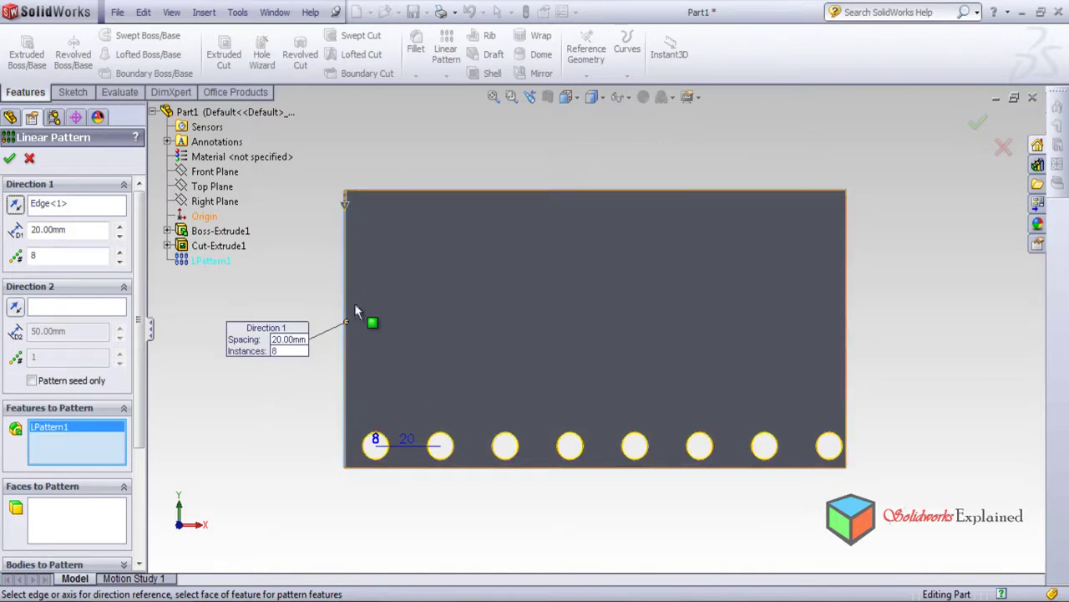
scroll(664, 414, up, 2)
scroll(660, 408, down, 4)
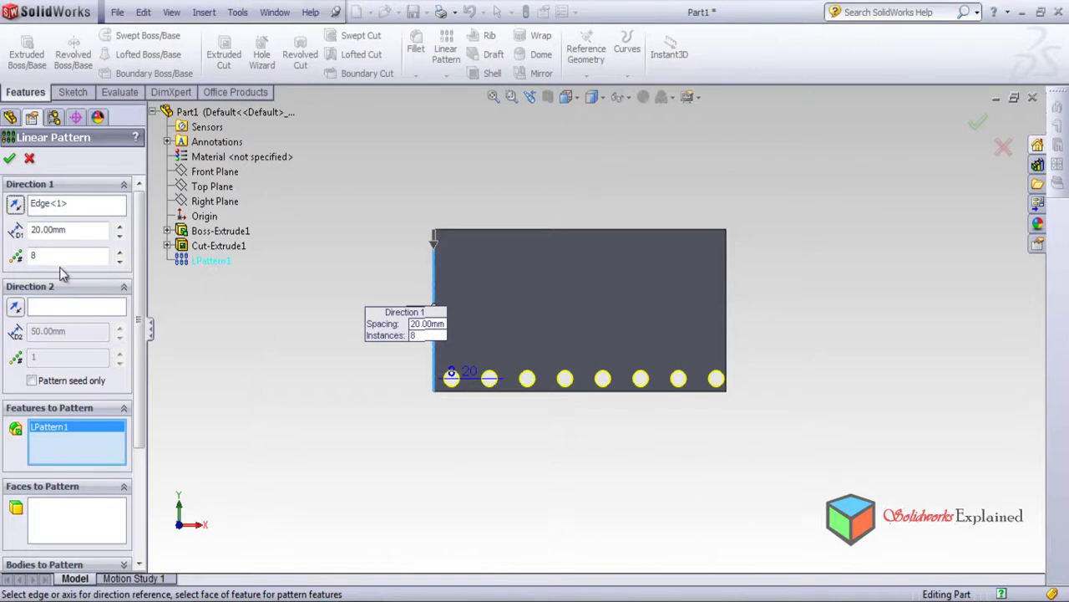
click(15, 209)
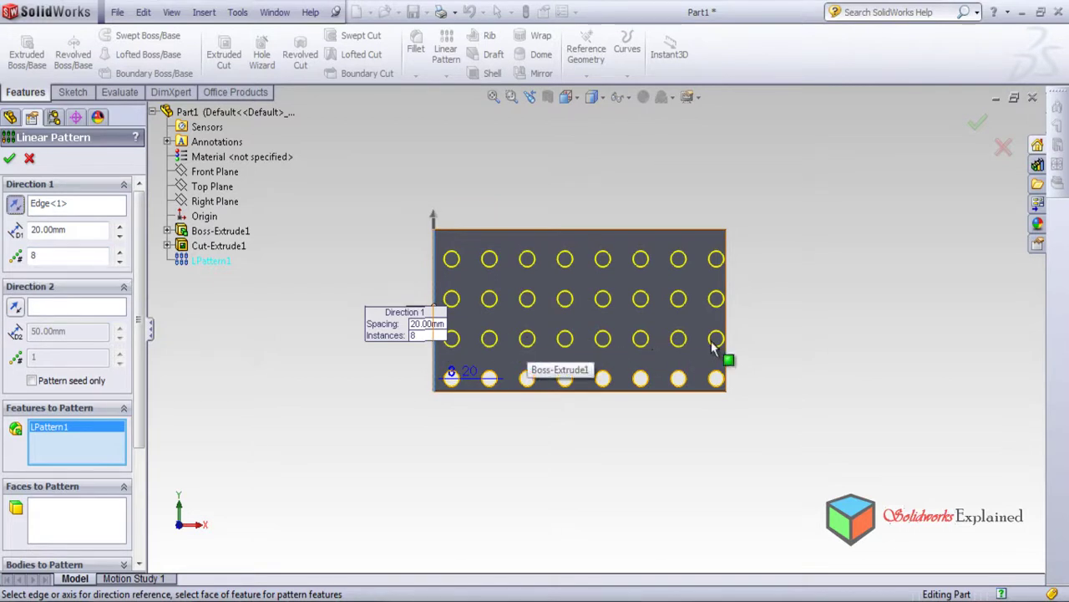
scroll(455, 330, down, 4)
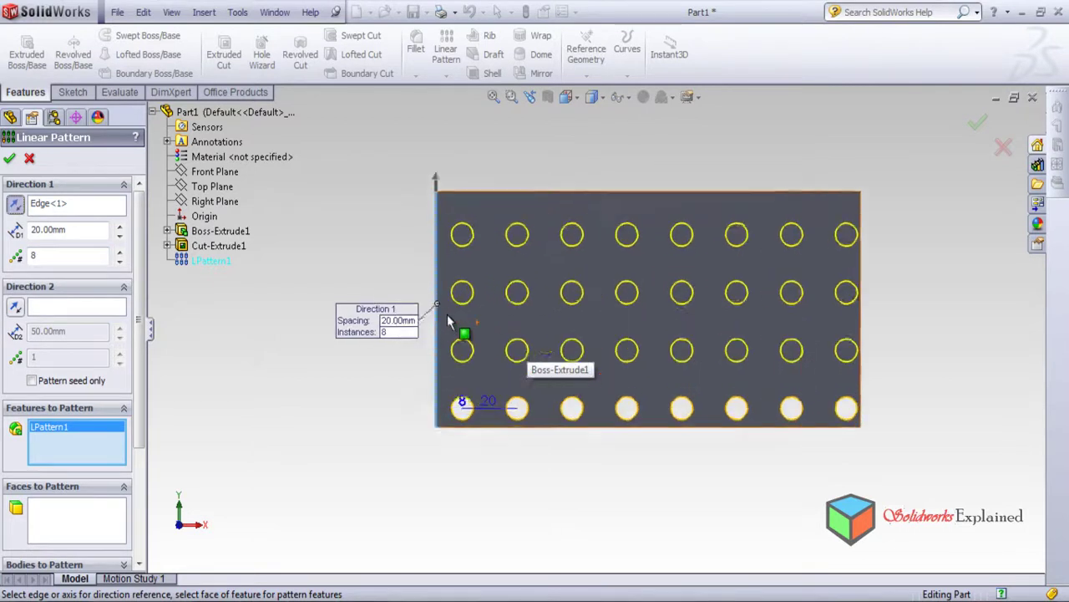
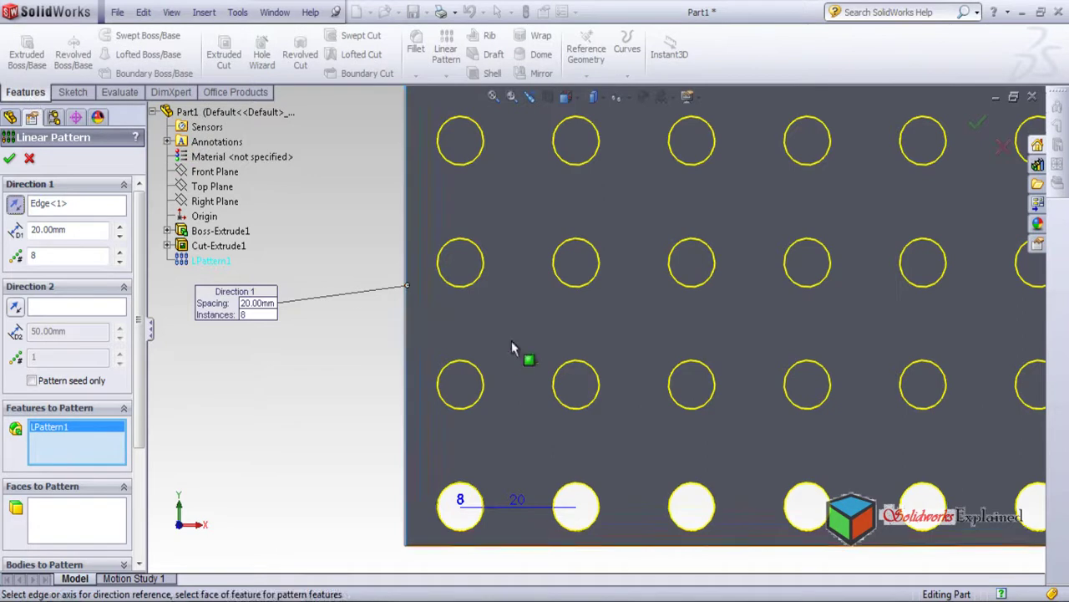
key(f)
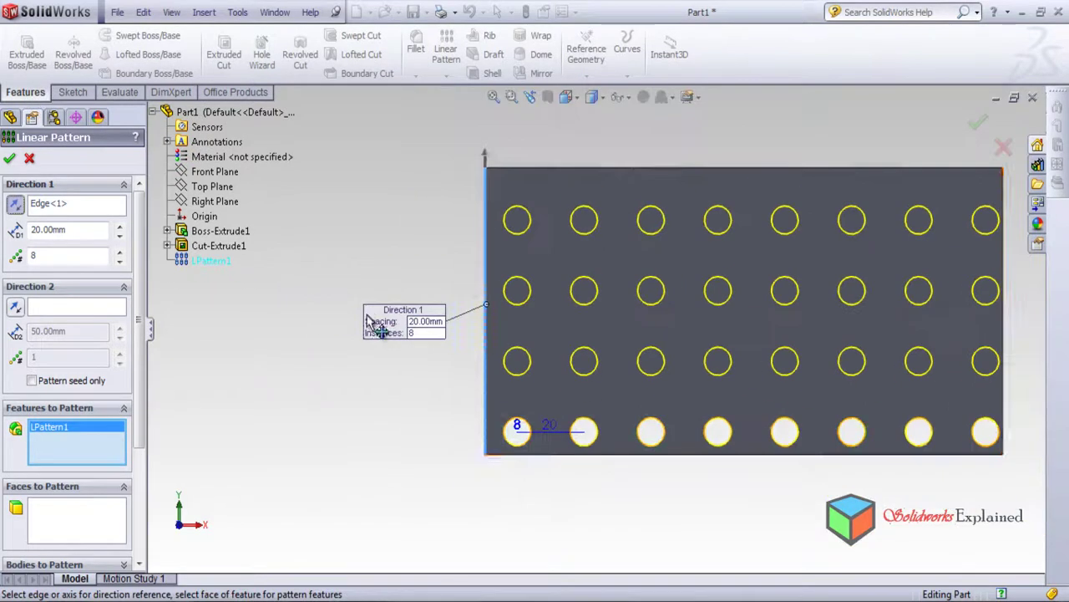
click(8, 158)
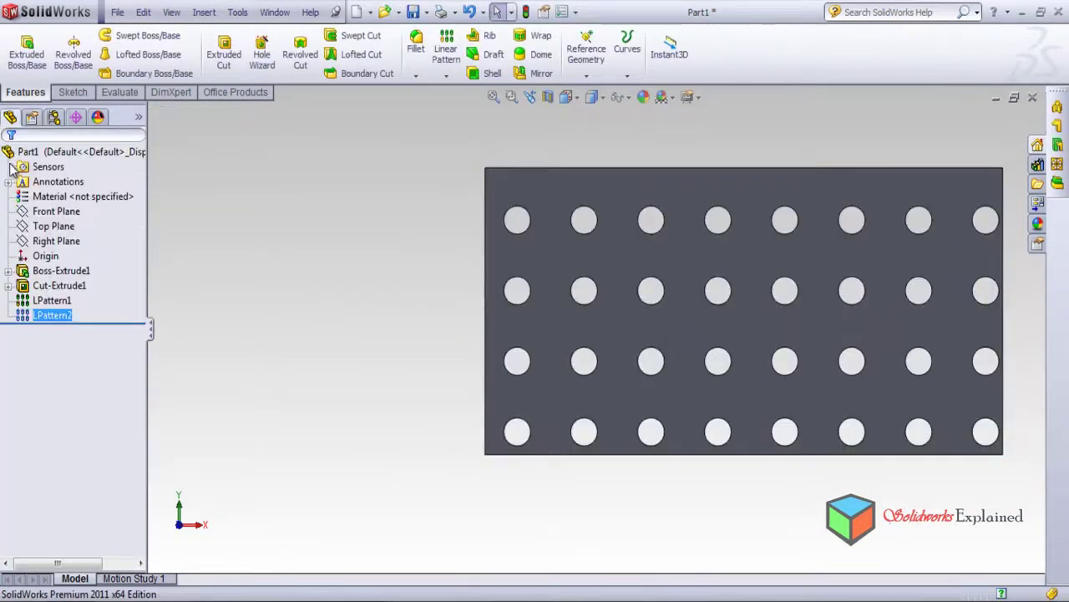
Try to dimension the patterned holes in the plate's leftmost column with Smart Dimension.
middle_drag(390, 354, 353, 469)
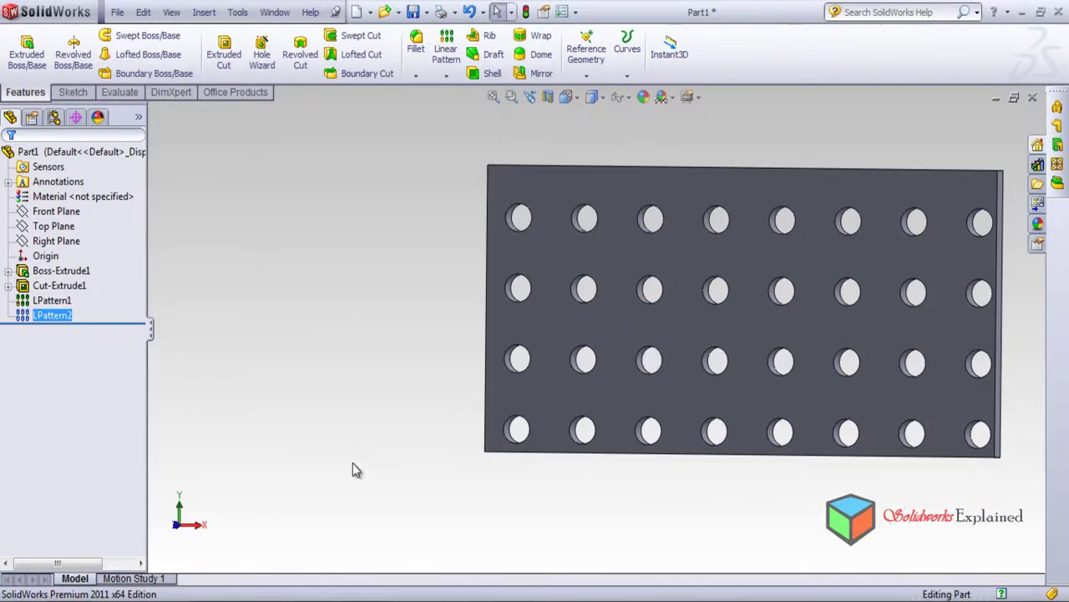
click(73, 92)
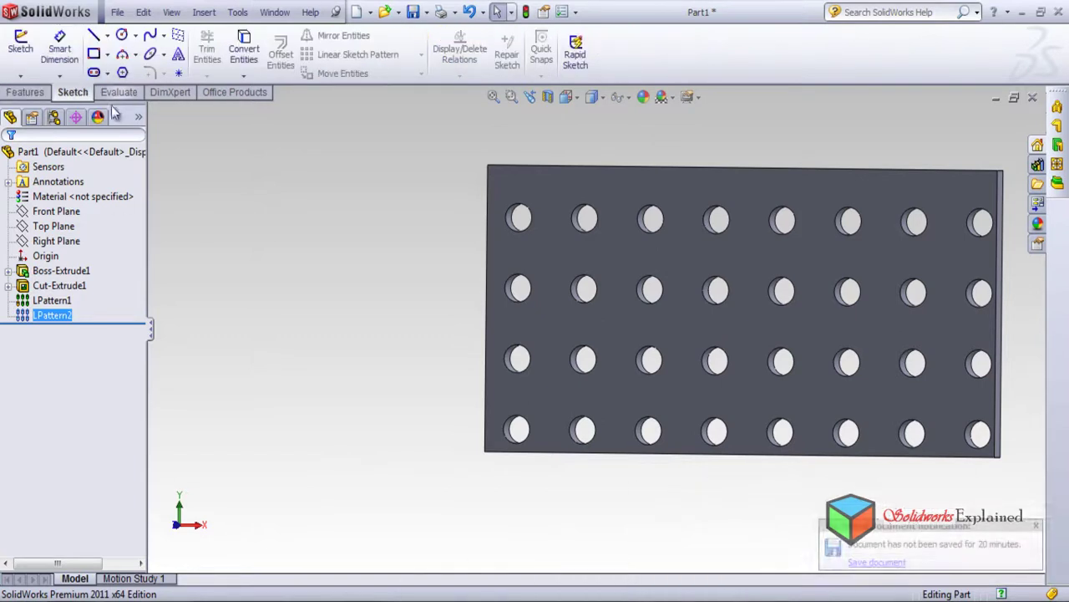
click(59, 46)
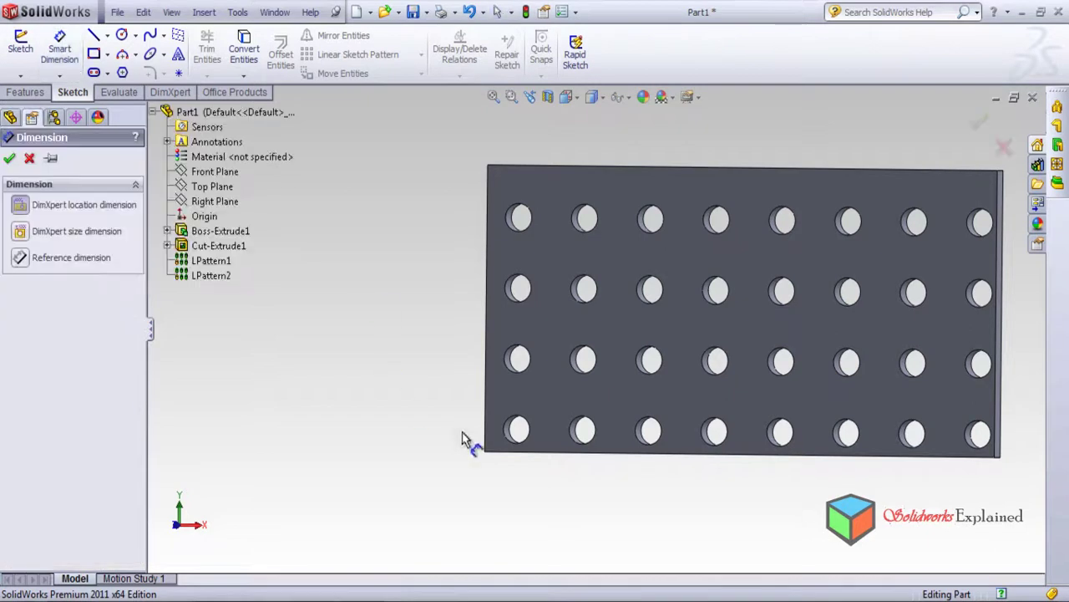
scroll(504, 378, down, 4)
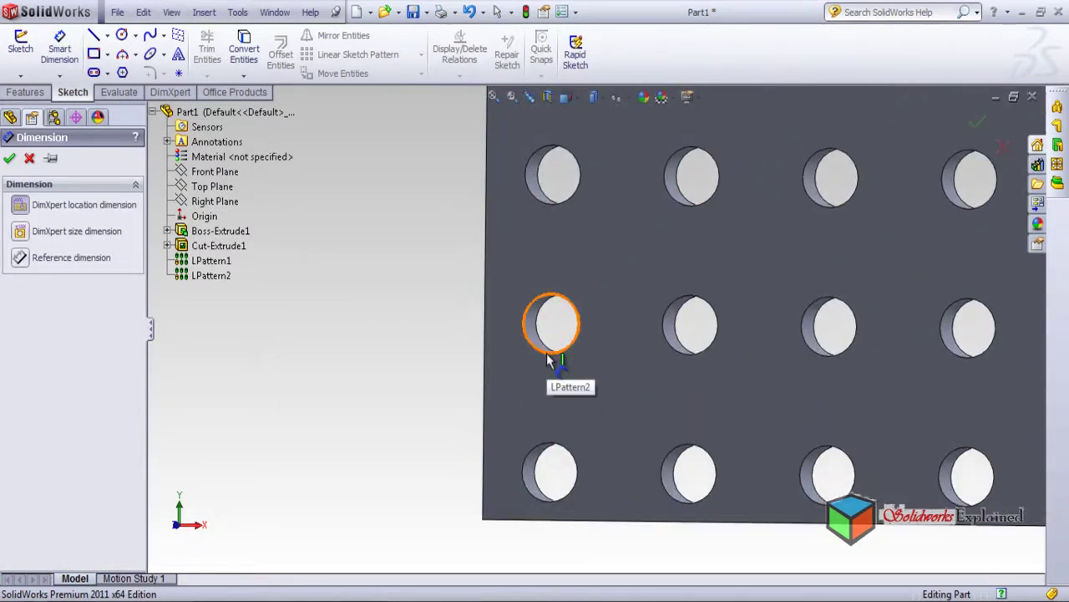
click(546, 353)
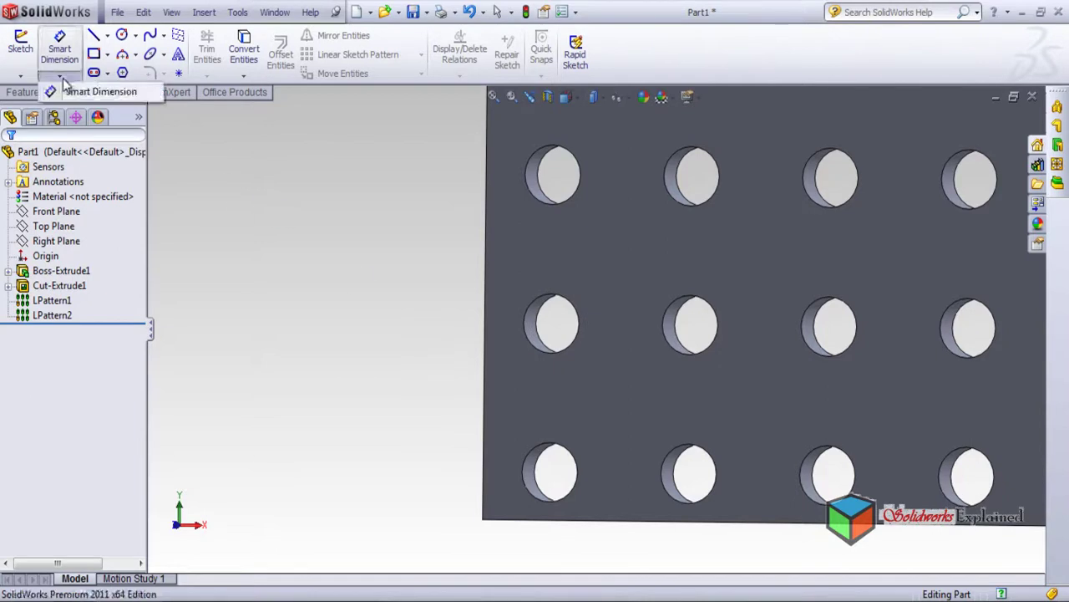
click(59, 47)
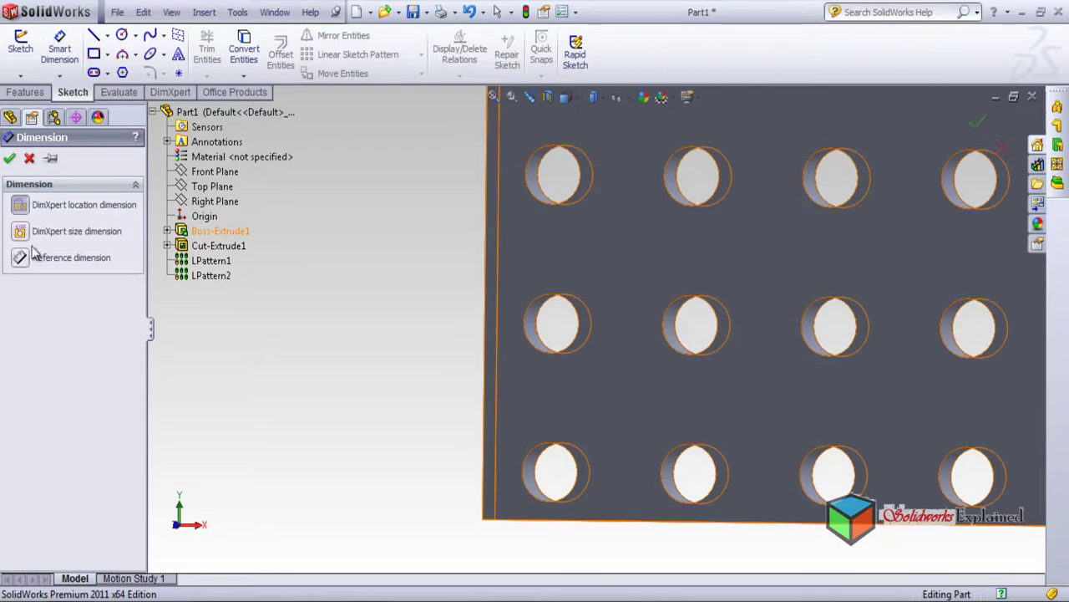
click(534, 351)
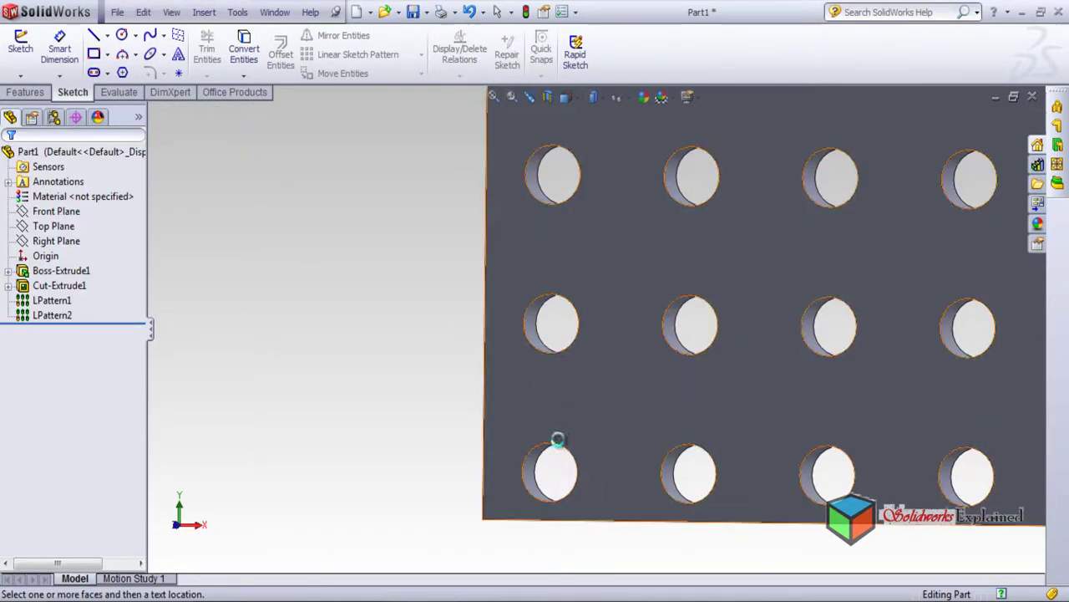
click(601, 381)
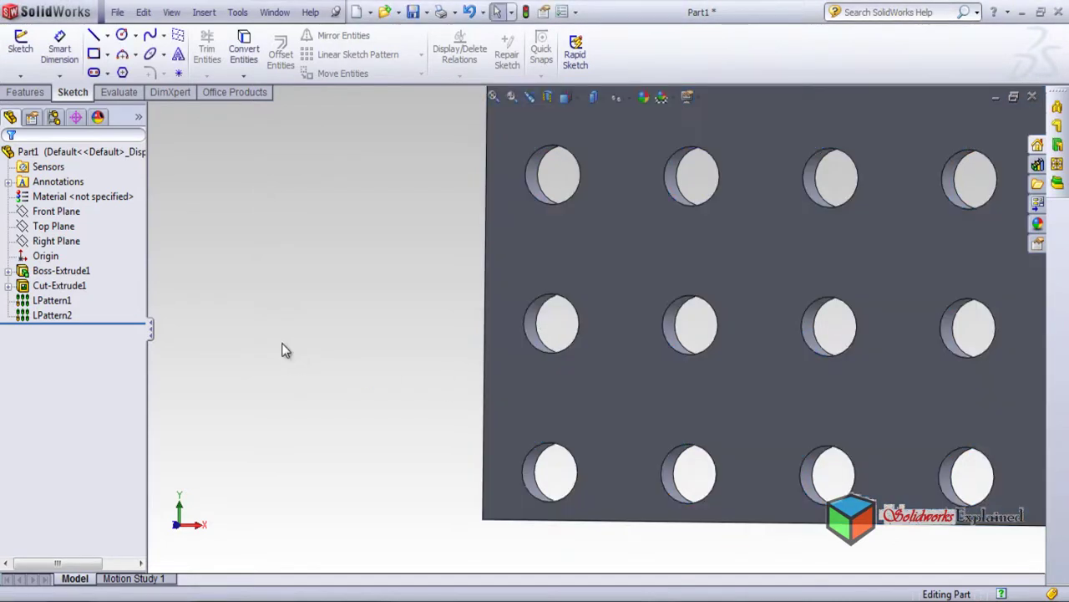
click(64, 318)
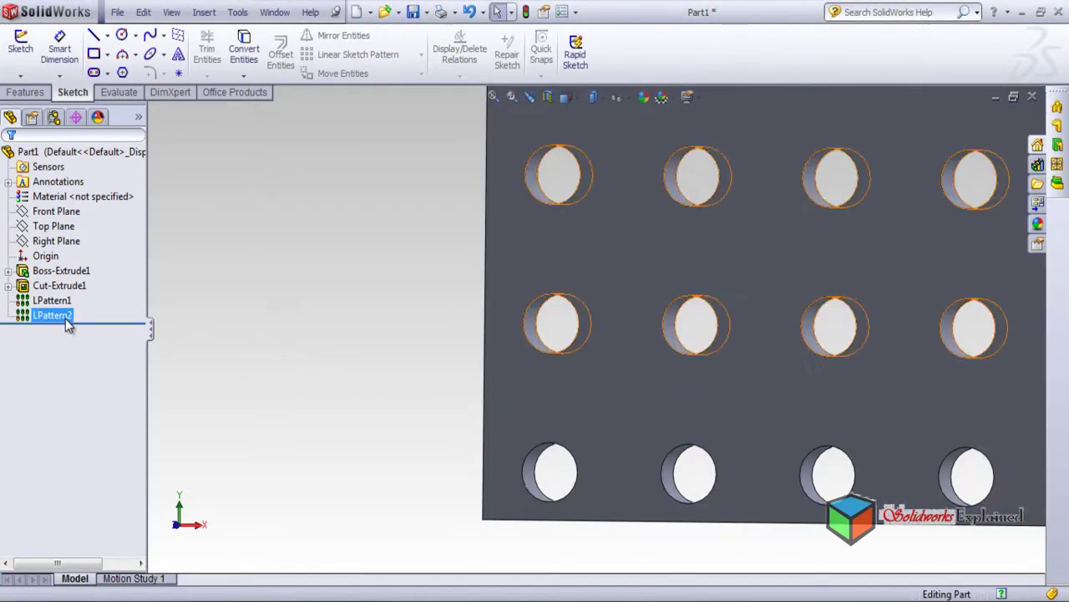
click(145, 323)
scroll(247, 318, down, 2)
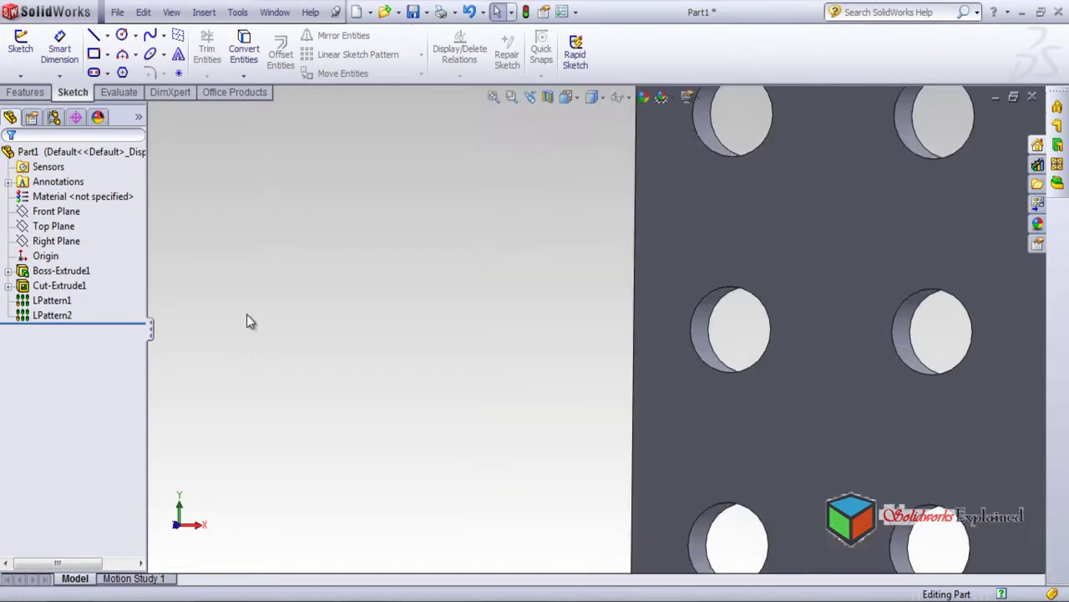
scroll(247, 318, up, 5)
scroll(251, 312, down, 3)
scroll(873, 424, down, 1)
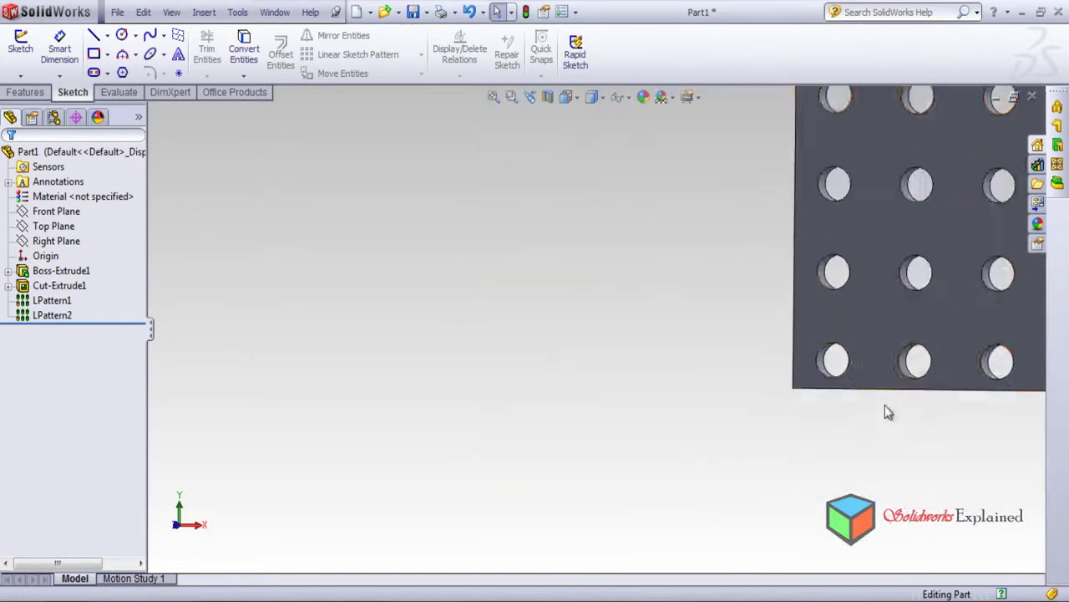
scroll(693, 376, up, 3)
click(58, 322)
right_click(58, 321)
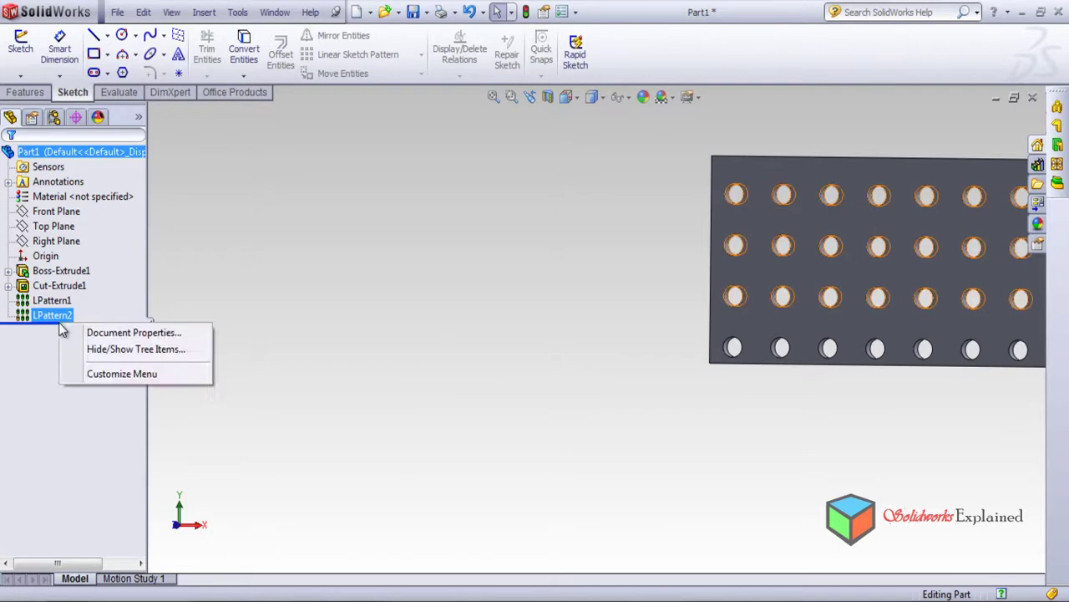
Open the sketch of the corner hole's cut for editing.
click(50, 286)
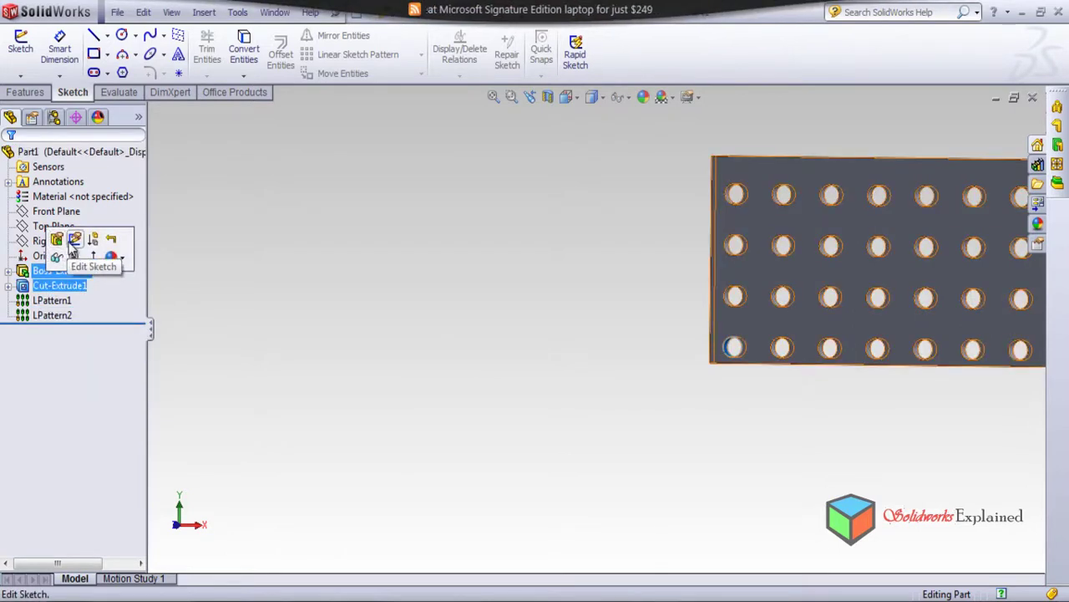
click(73, 243)
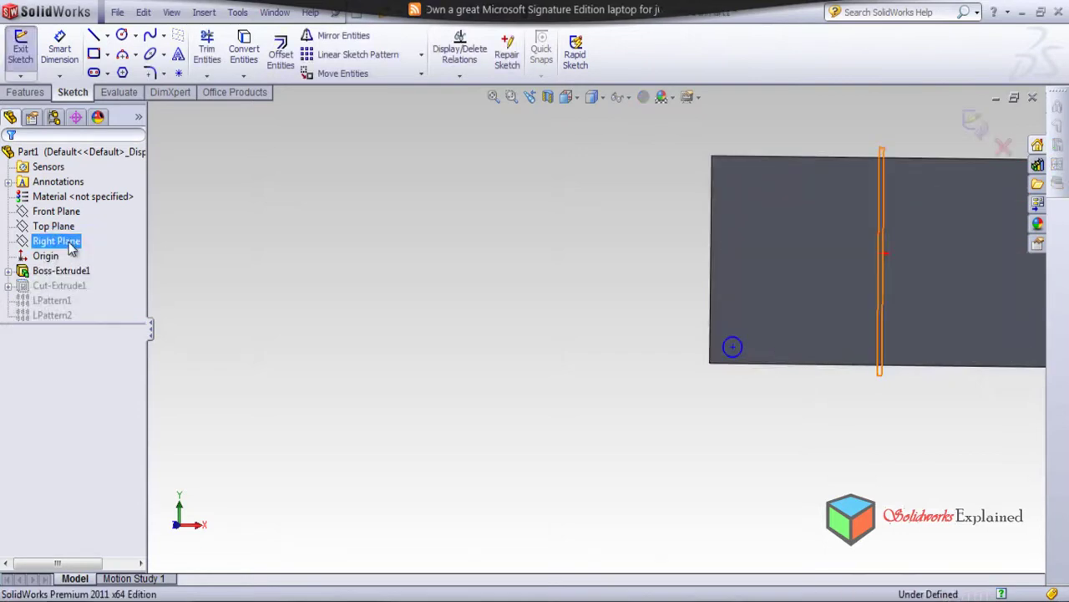
scroll(777, 356, down, 3)
scroll(759, 355, down, 5)
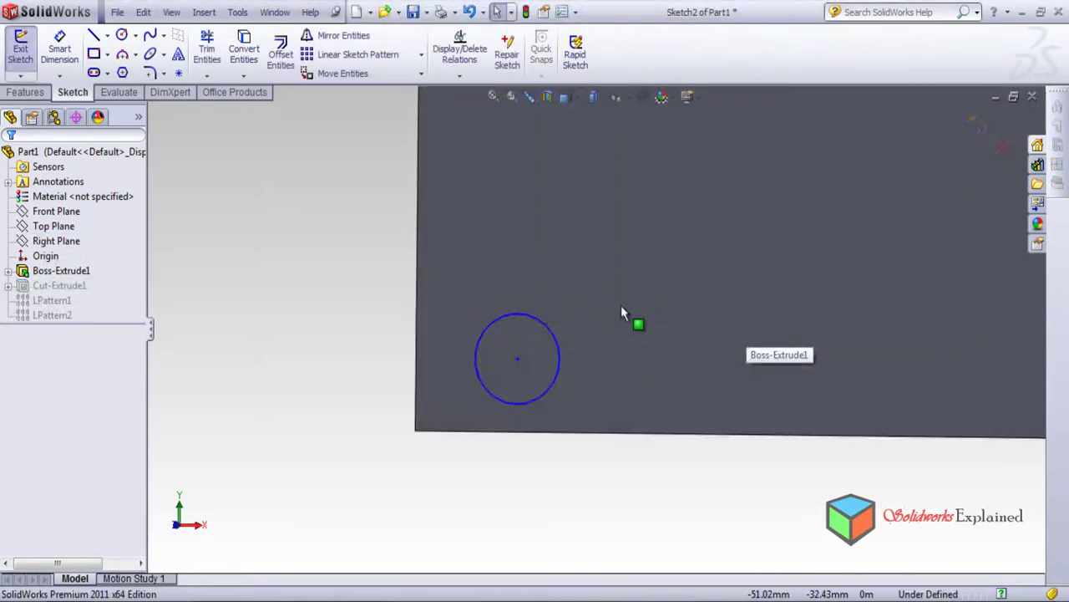
scroll(543, 372, up, 5)
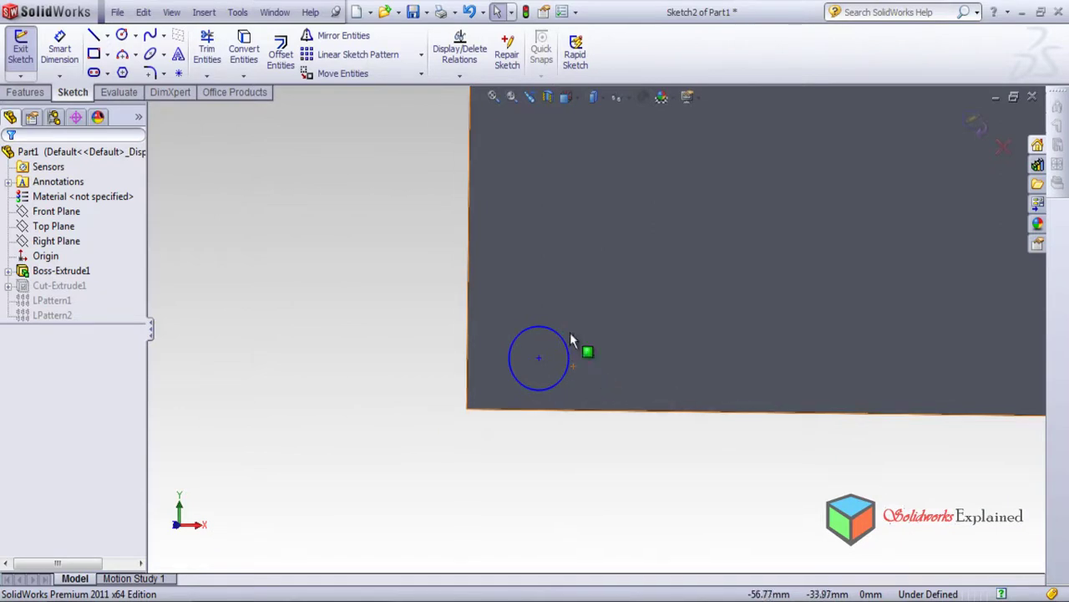
Add a diameter dimension to the corner hole's circle, placed outside the plate, and exit the sketch.
click(60, 55)
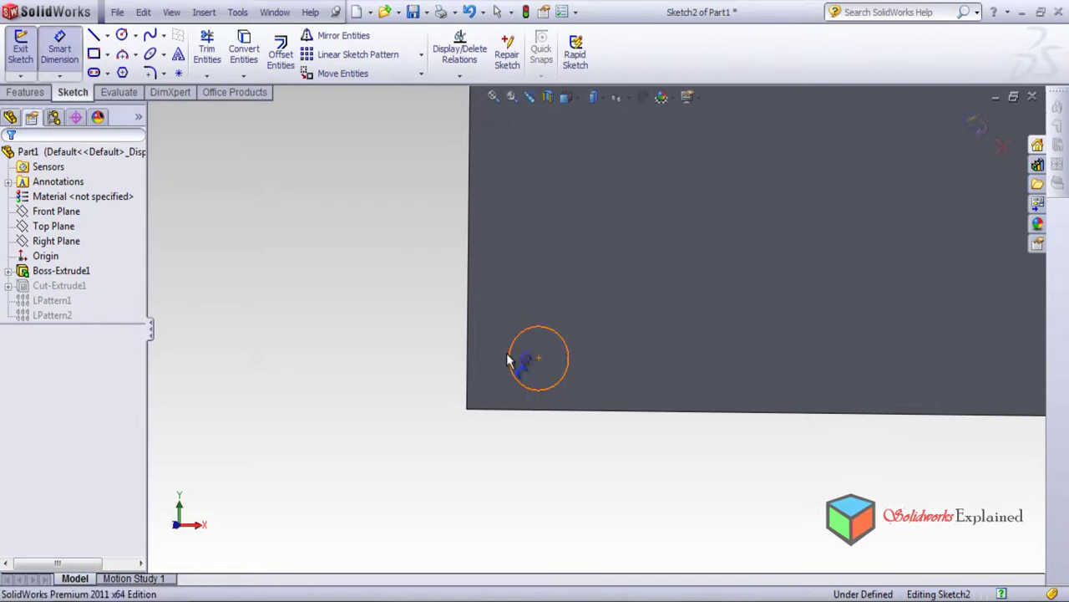
click(508, 359)
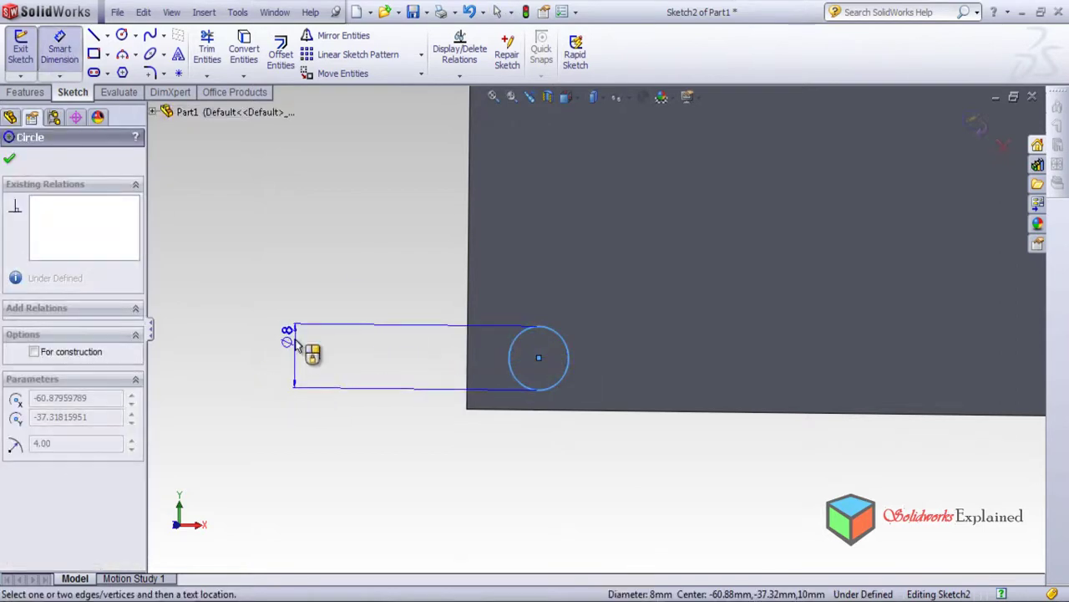
click(295, 341)
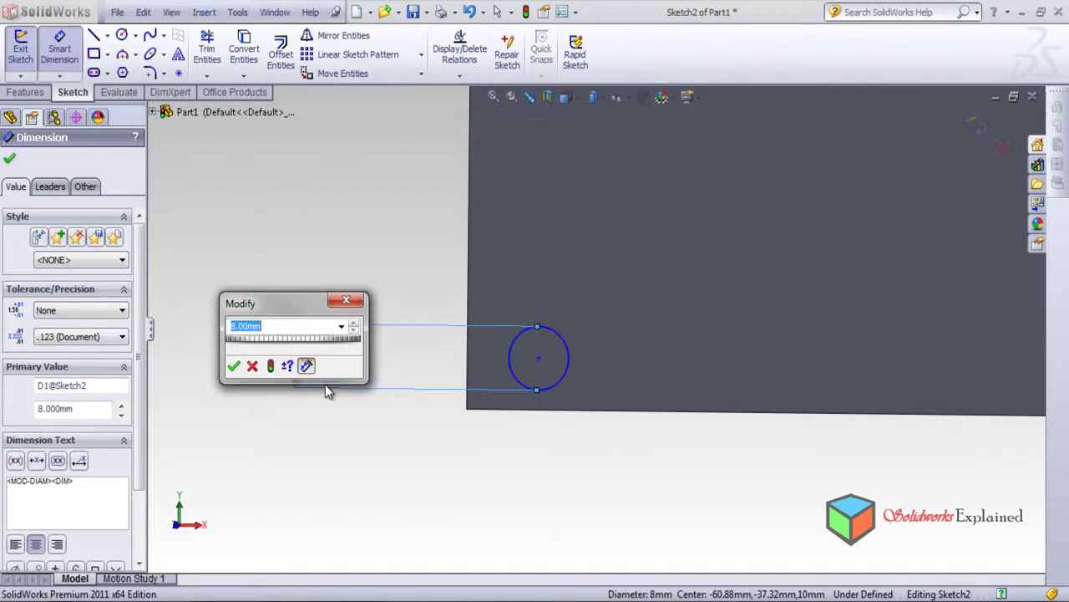
click(339, 310)
scroll(575, 408, down, 2)
scroll(557, 401, up, 4)
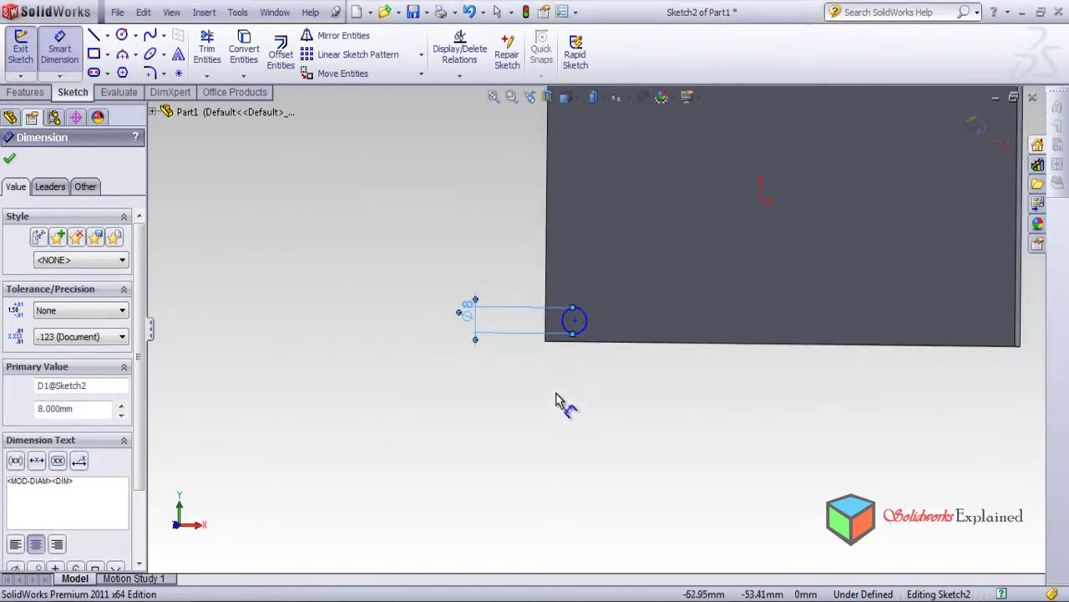
scroll(583, 346, up, 2)
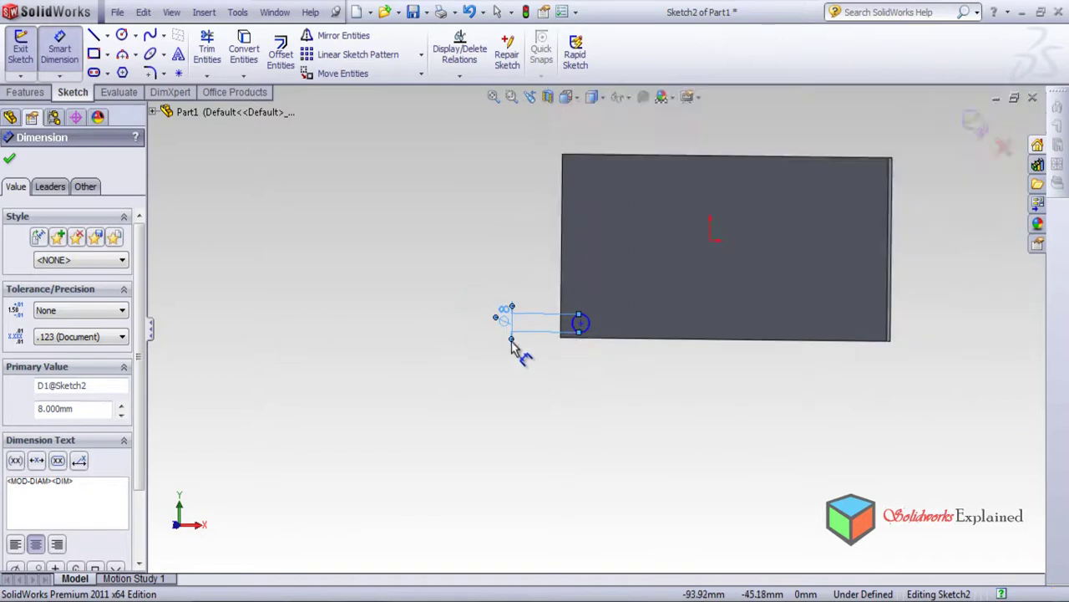
click(8, 161)
click(51, 286)
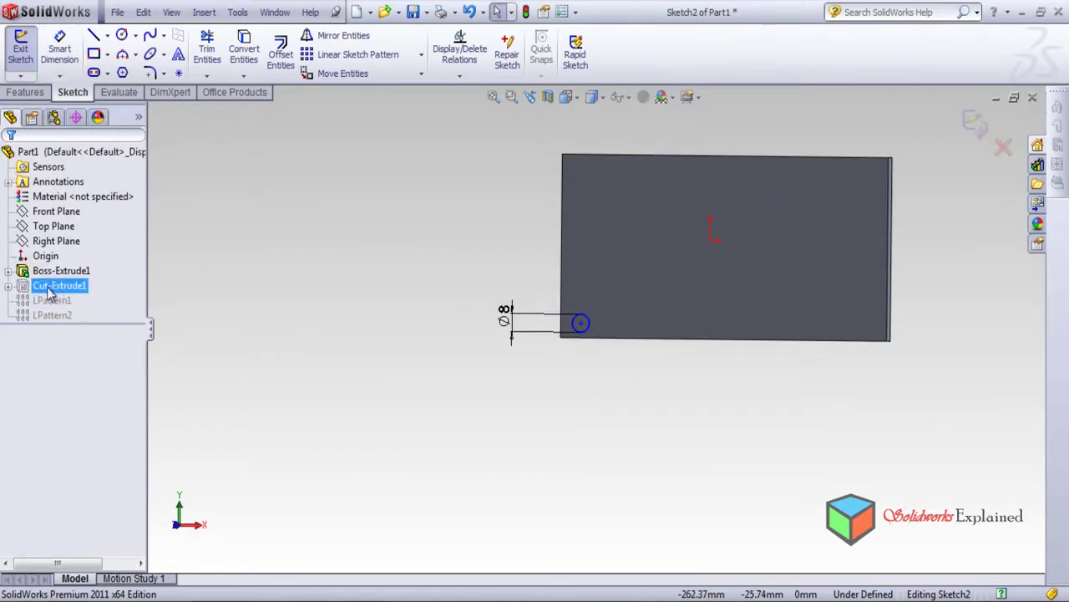
click(926, 147)
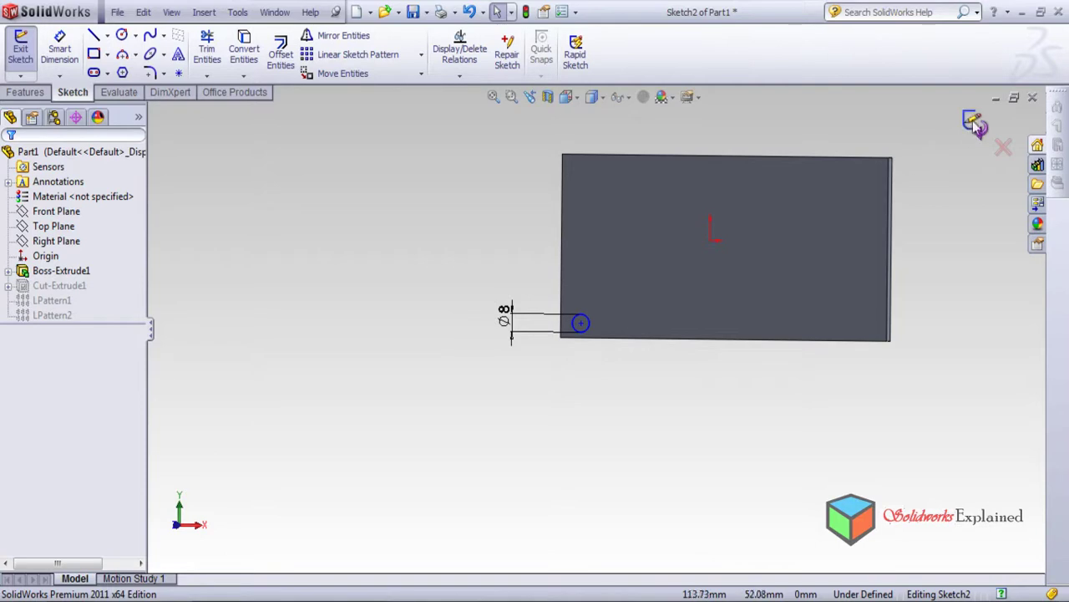
click(67, 287)
click(51, 325)
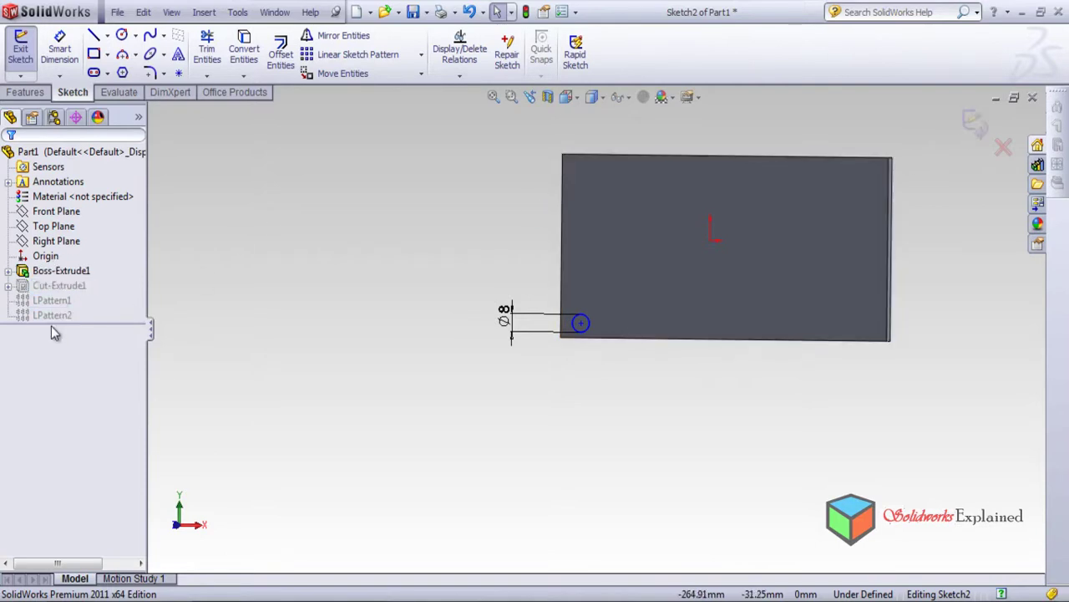
click(975, 127)
middle_drag(727, 339, 888, 330)
scroll(901, 303, down, 3)
scroll(447, 330, down, 8)
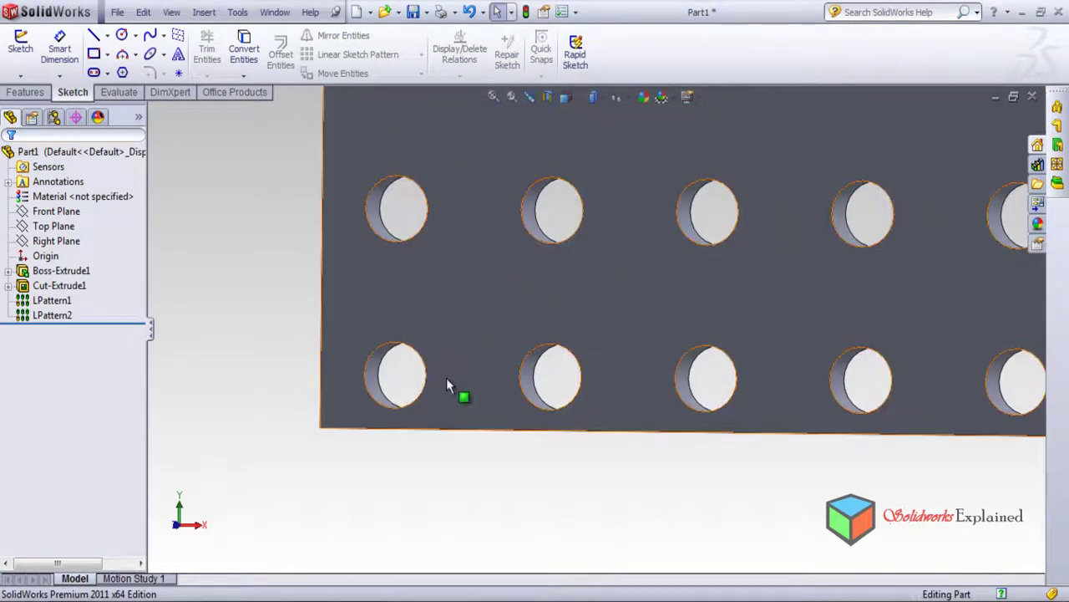
scroll(460, 334, up, 8)
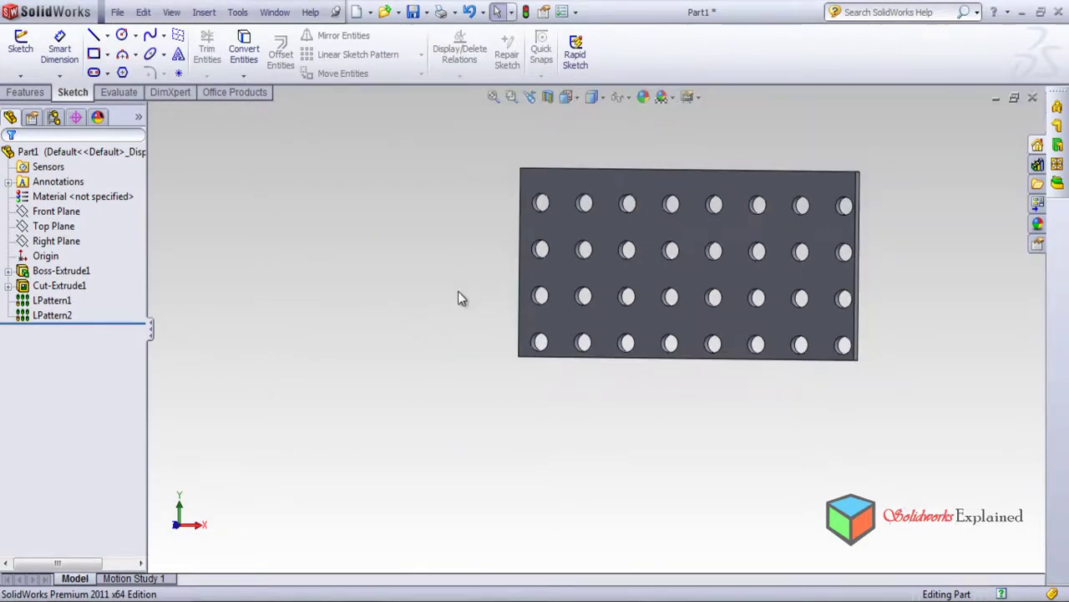
click(60, 317)
right_click(61, 323)
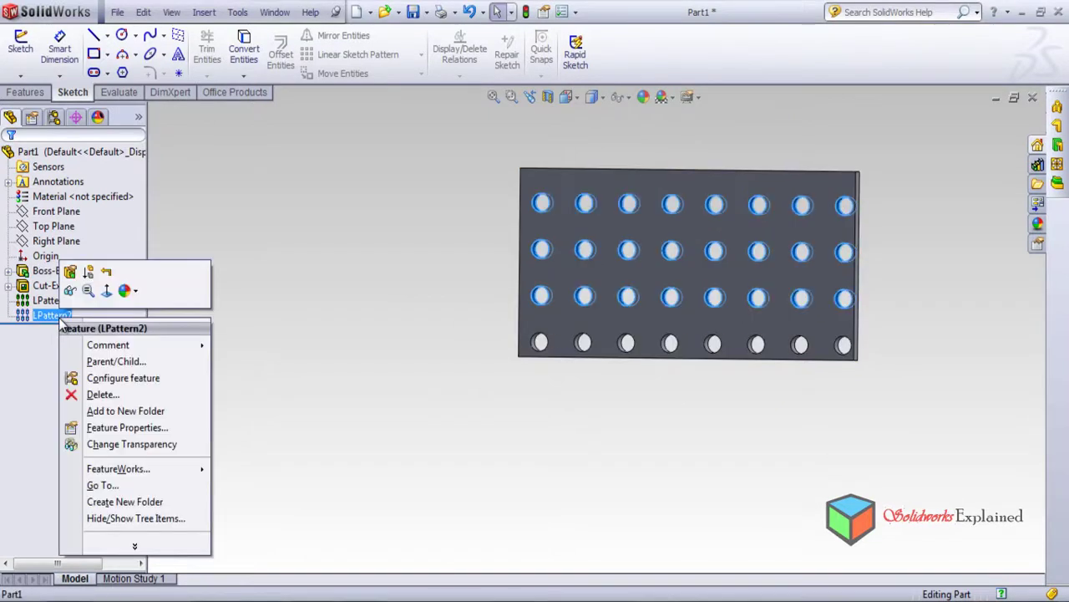
click(106, 289)
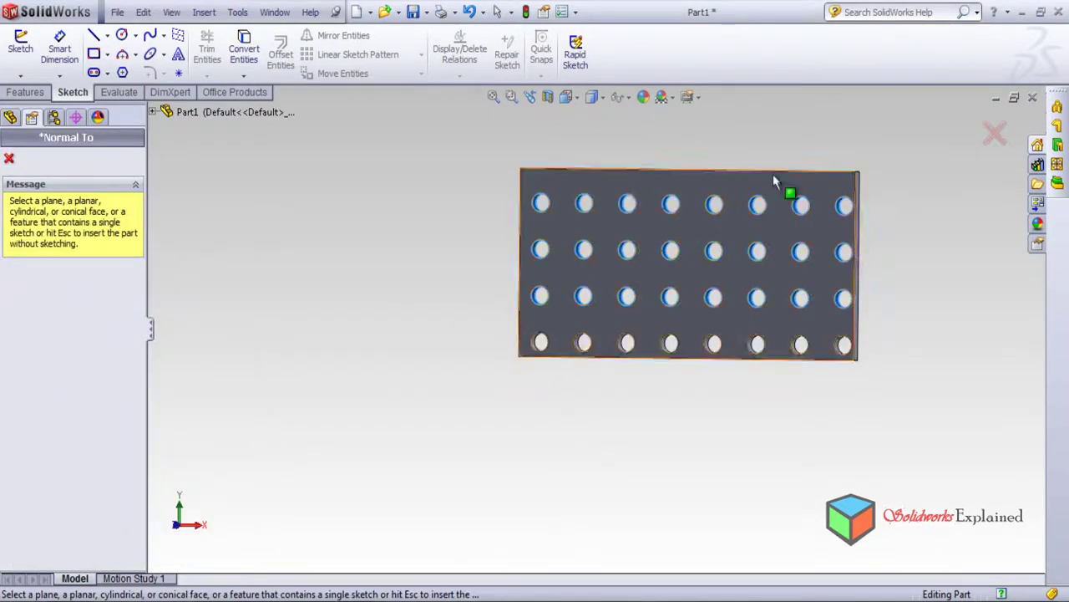
click(995, 131)
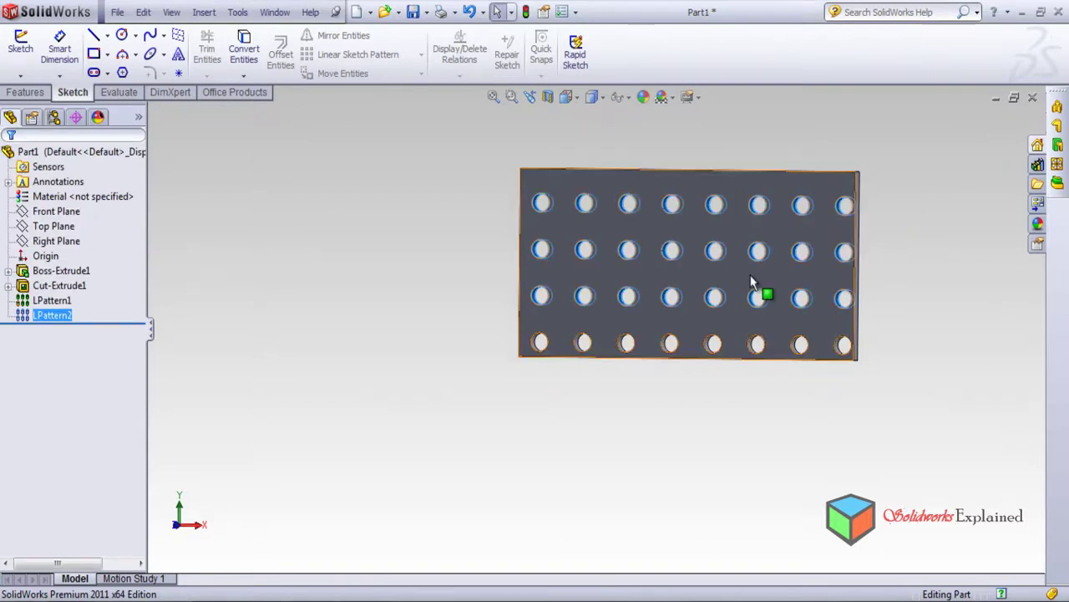
Orient the view normal to the Front Plane and roll the model back to just before the first linear pattern.
click(72, 288)
click(67, 214)
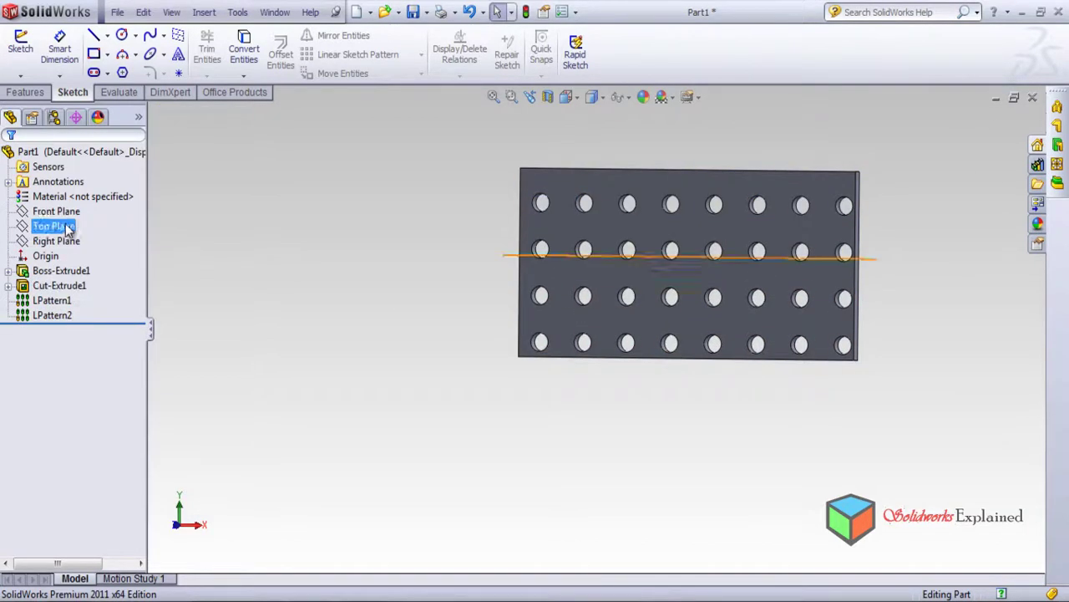
right_click(67, 215)
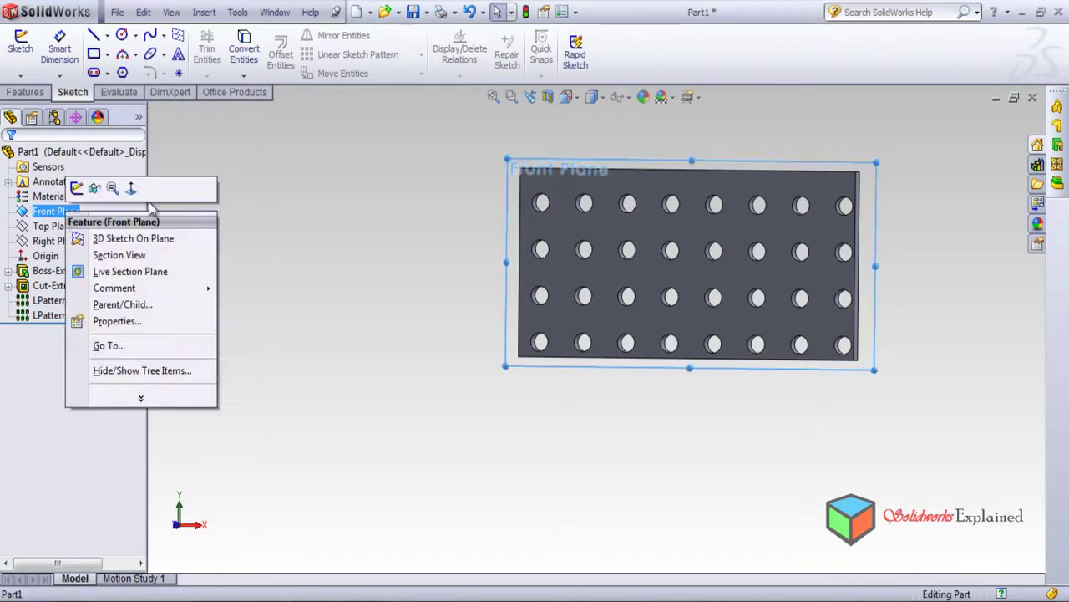
click(131, 187)
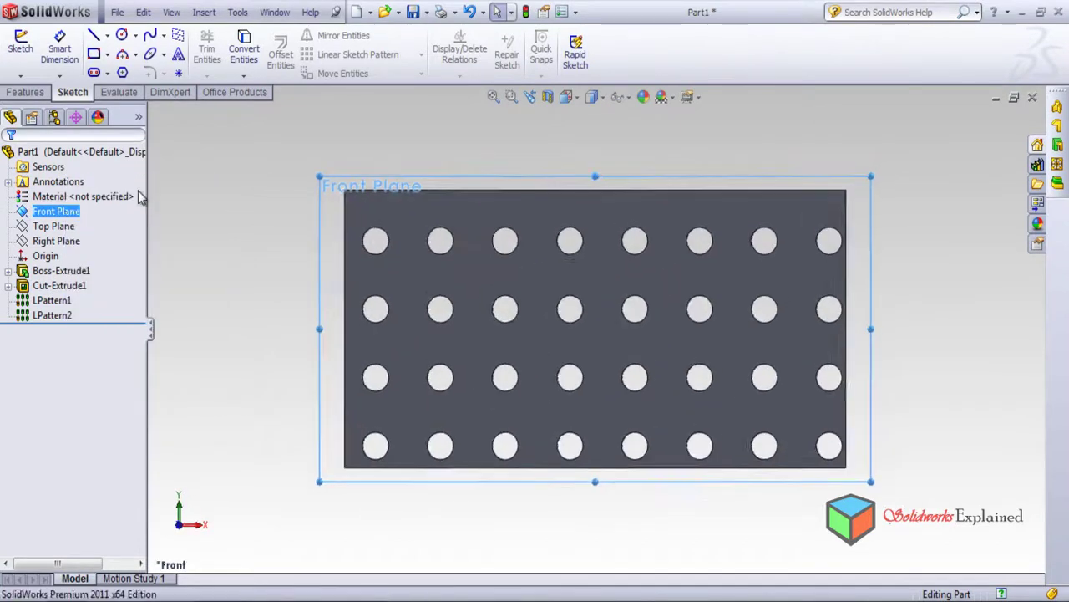
click(288, 328)
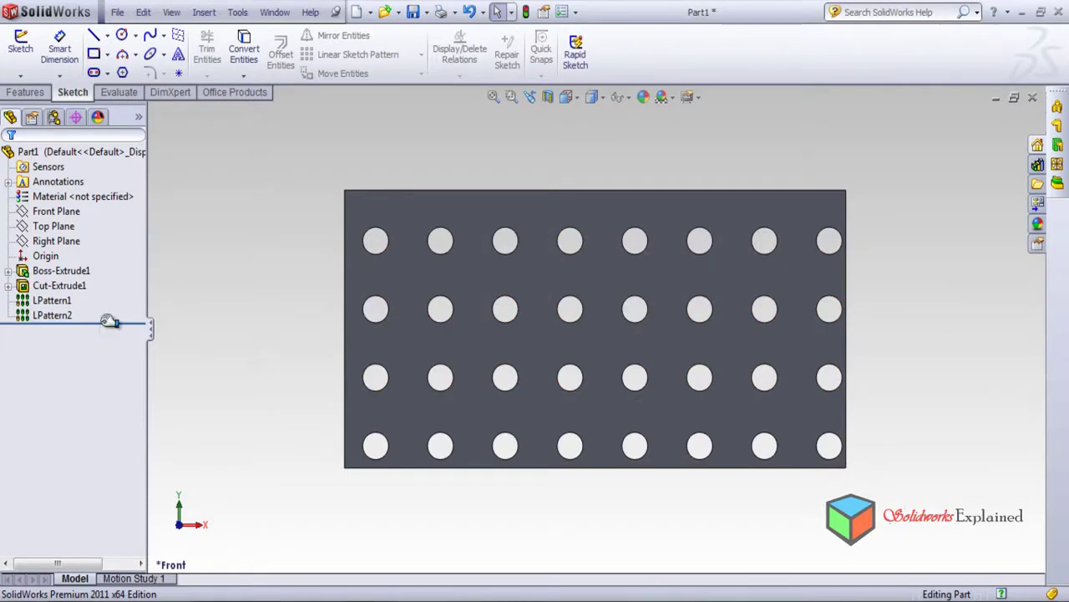
drag(109, 322, 109, 302)
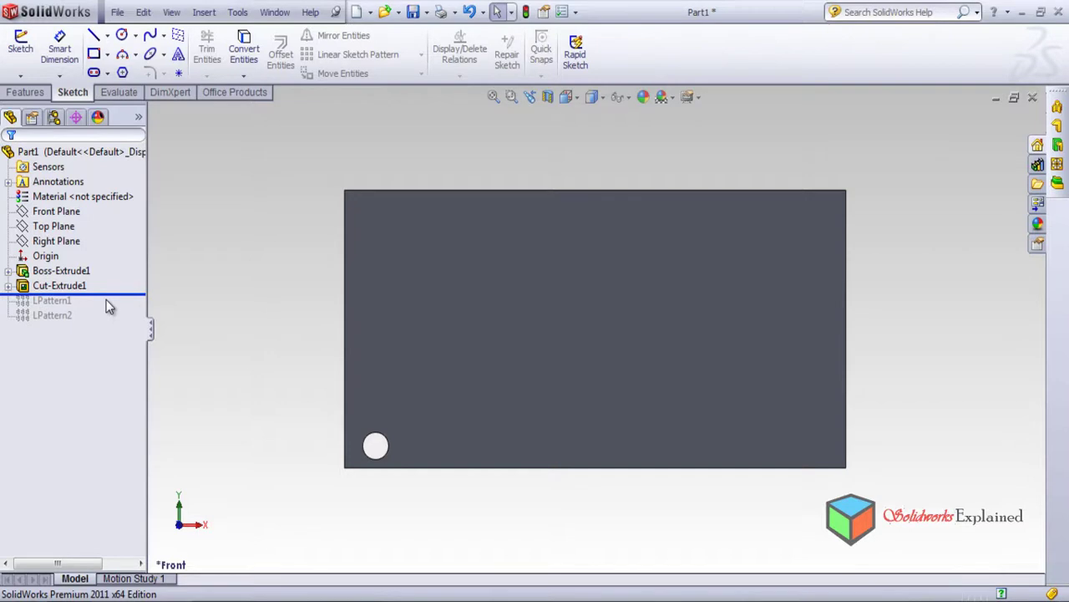
click(109, 37)
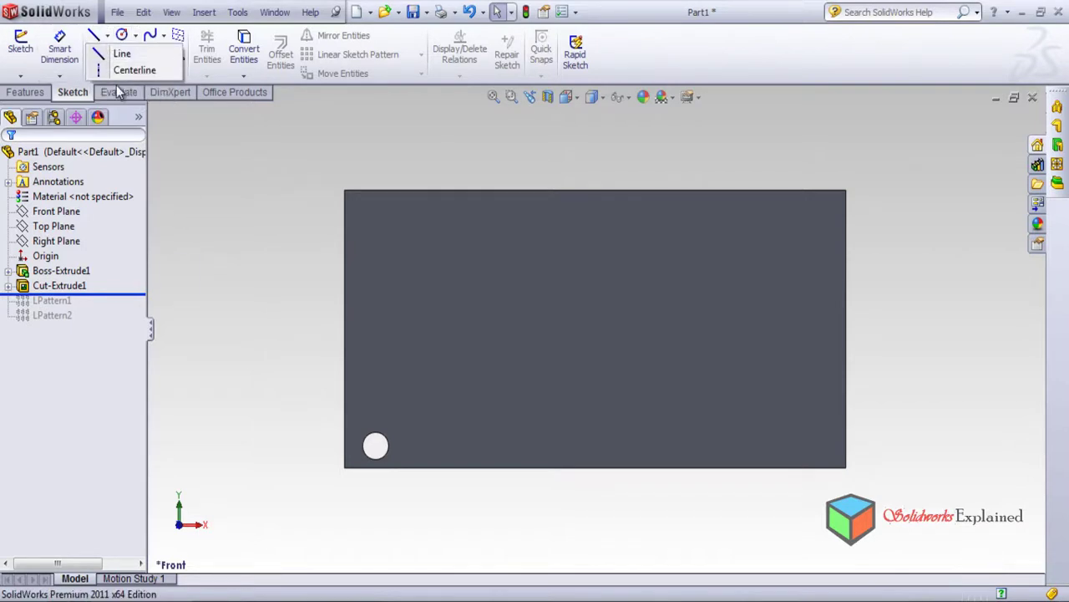
click(123, 73)
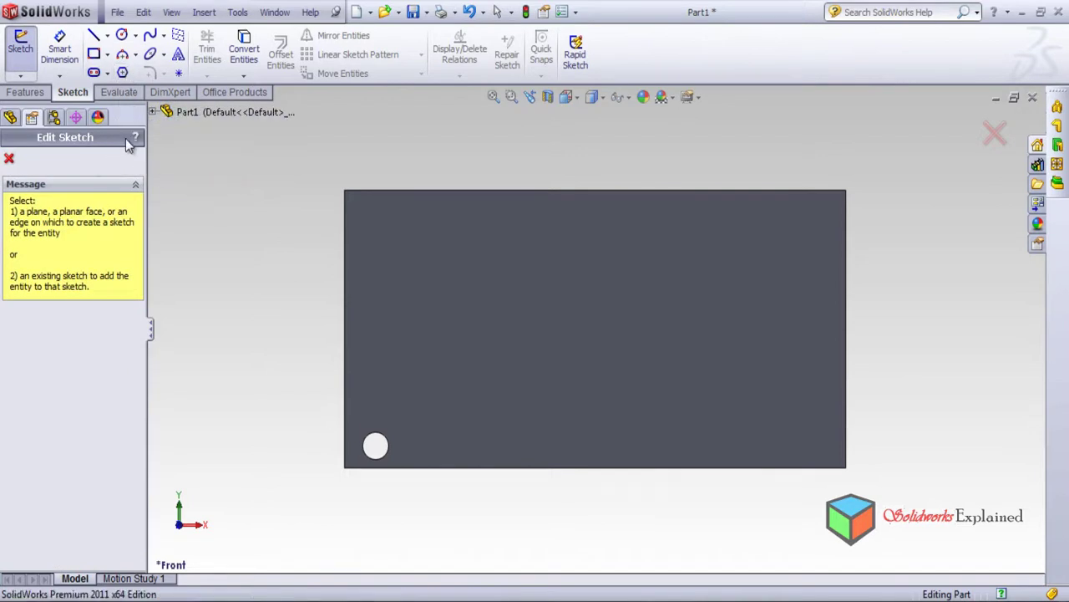
click(991, 147)
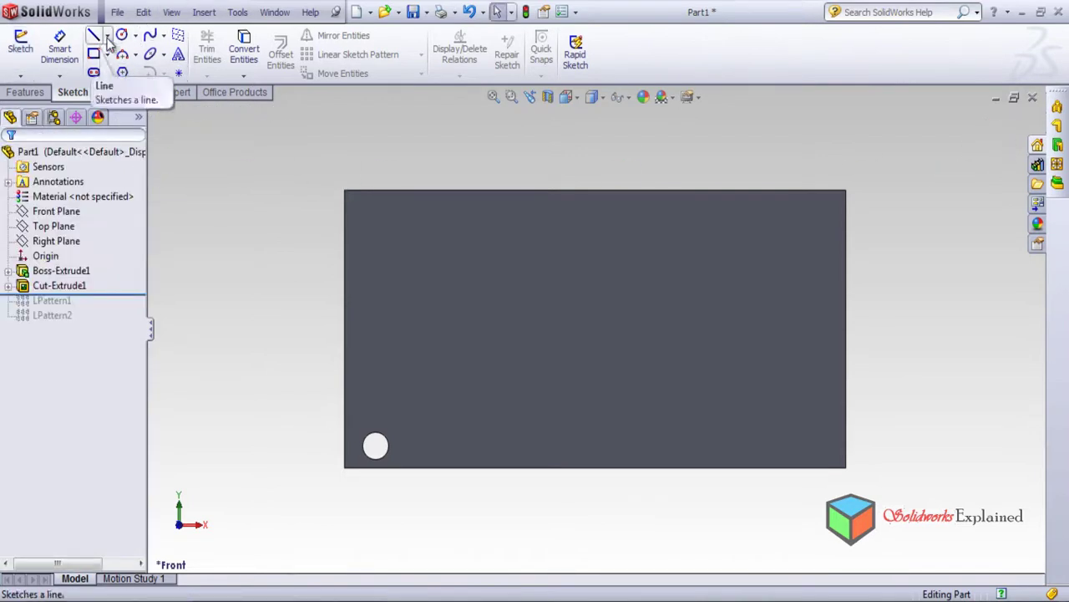
Sketch a centerline about 187 mm long on the plate's front face, from the lower-left corner diagonally past the right edge.
click(107, 37)
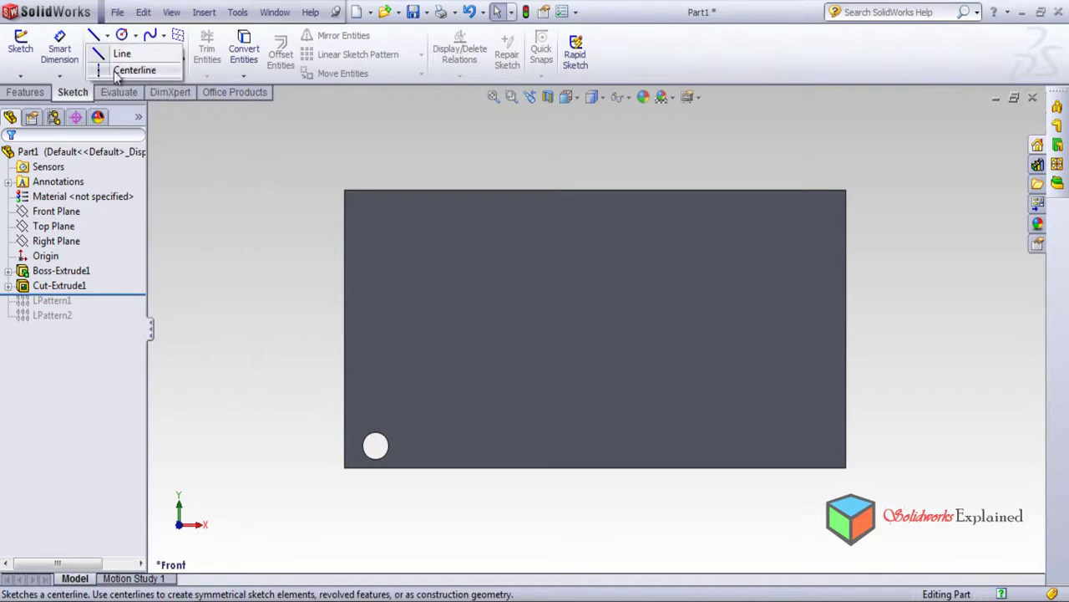
click(127, 72)
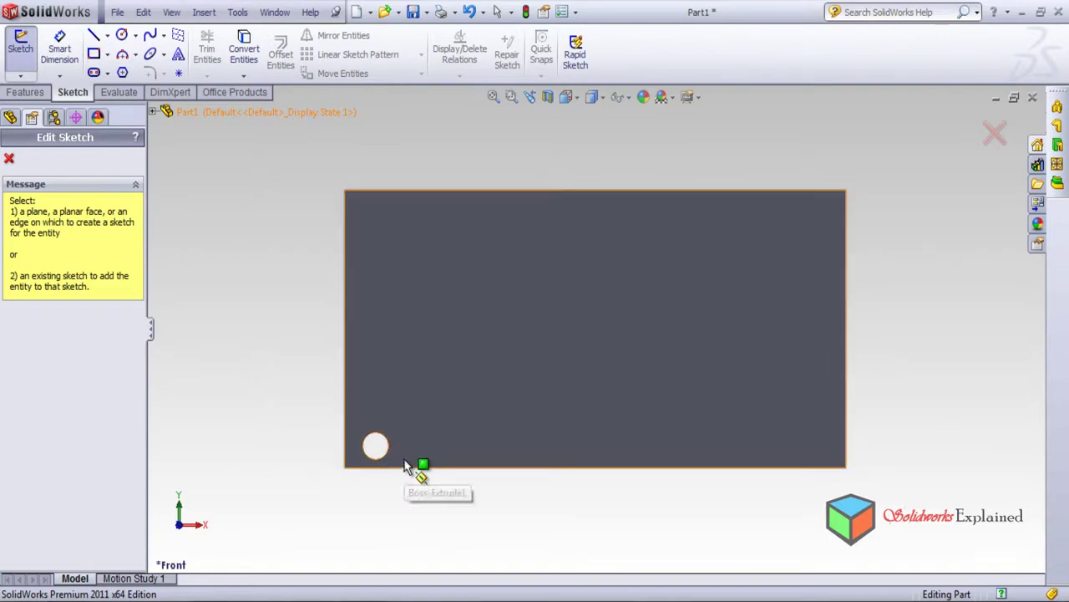
scroll(368, 492, down, 3)
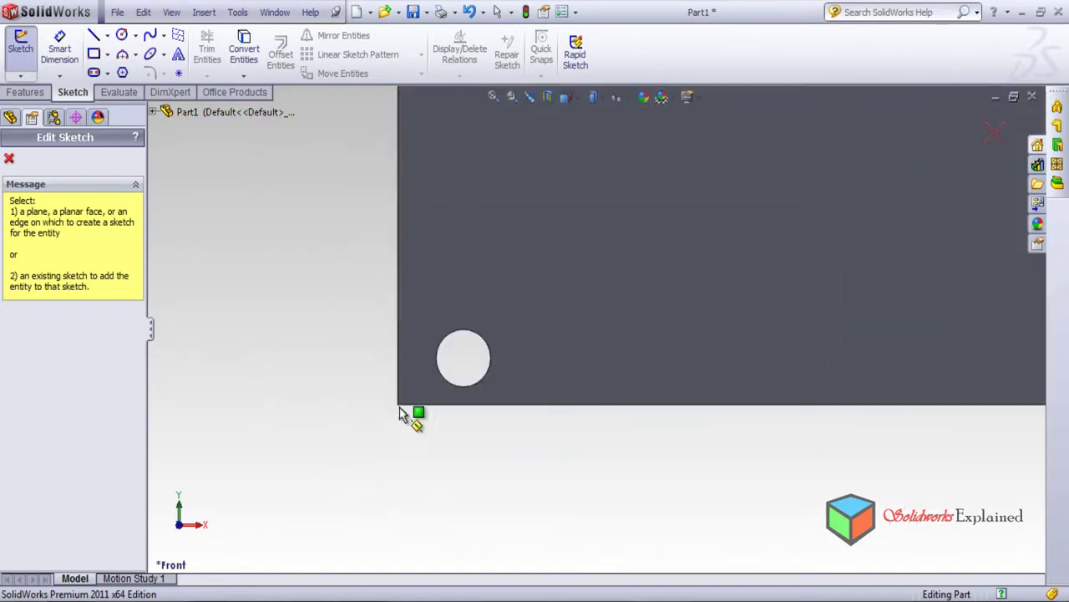
scroll(508, 410, down, 2)
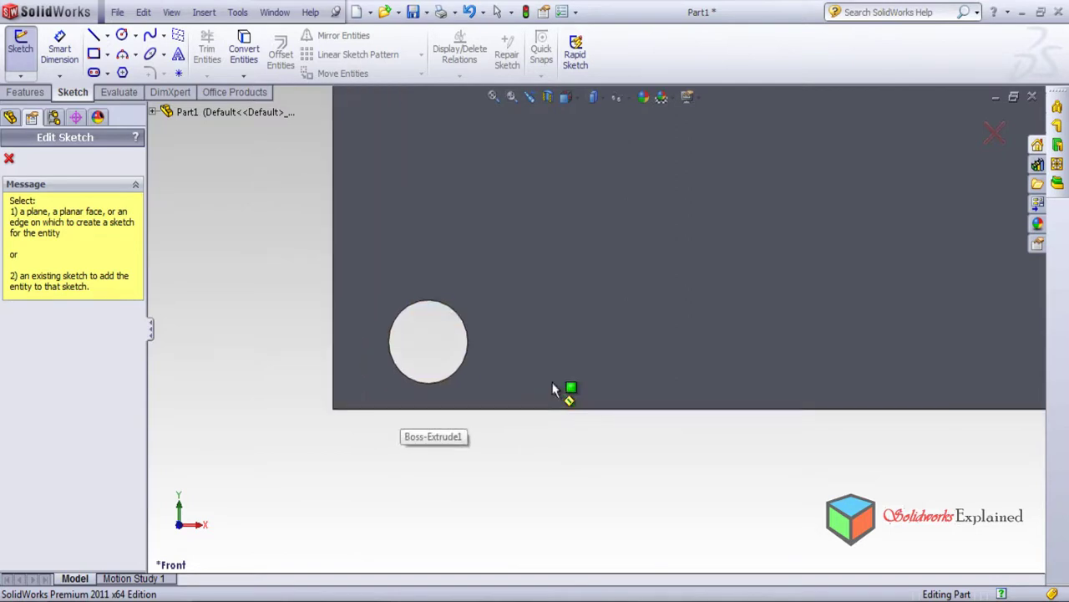
scroll(571, 389, up, 6)
scroll(702, 304, down, 2)
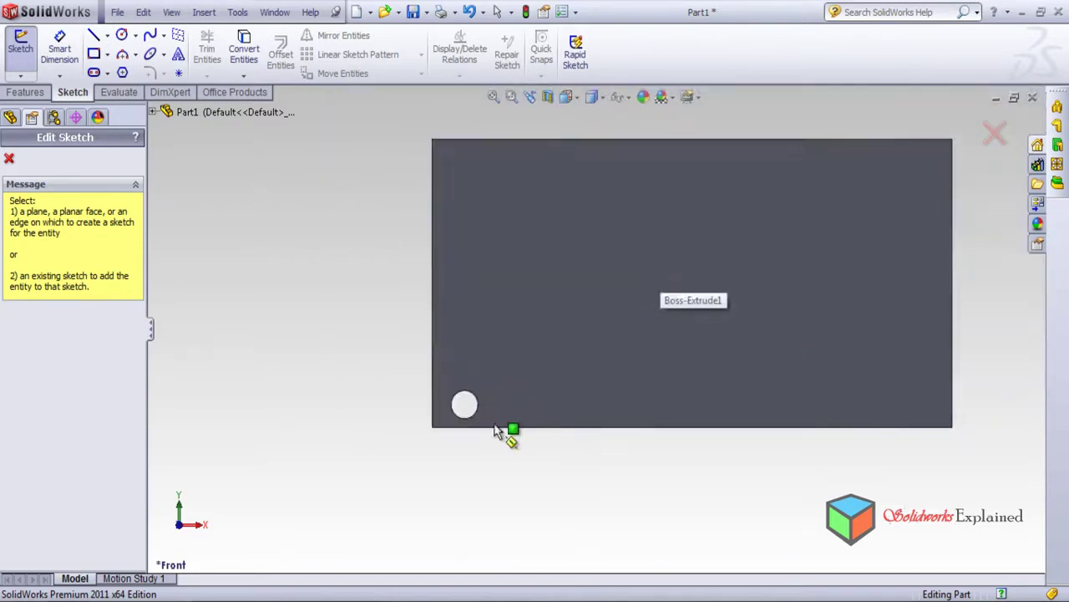
click(547, 417)
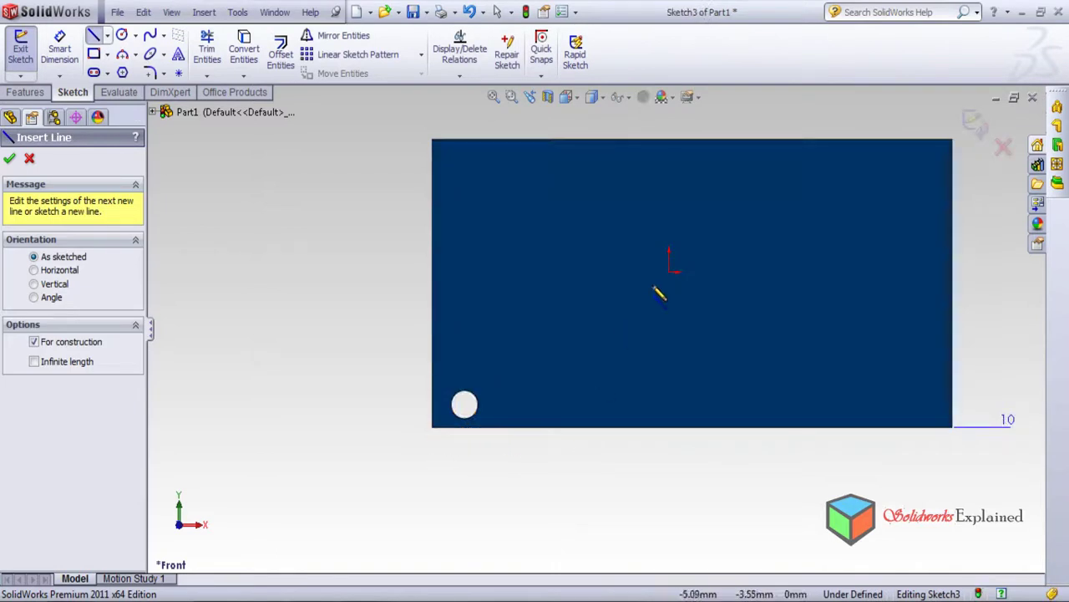
scroll(580, 382, down, 2)
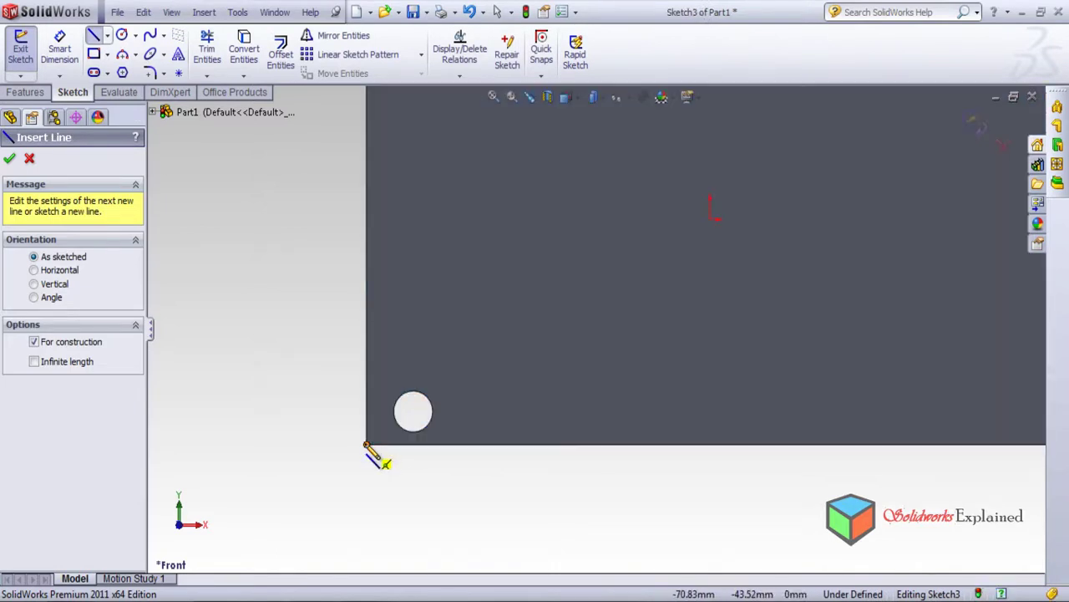
click(366, 443)
scroll(669, 330, up, 3)
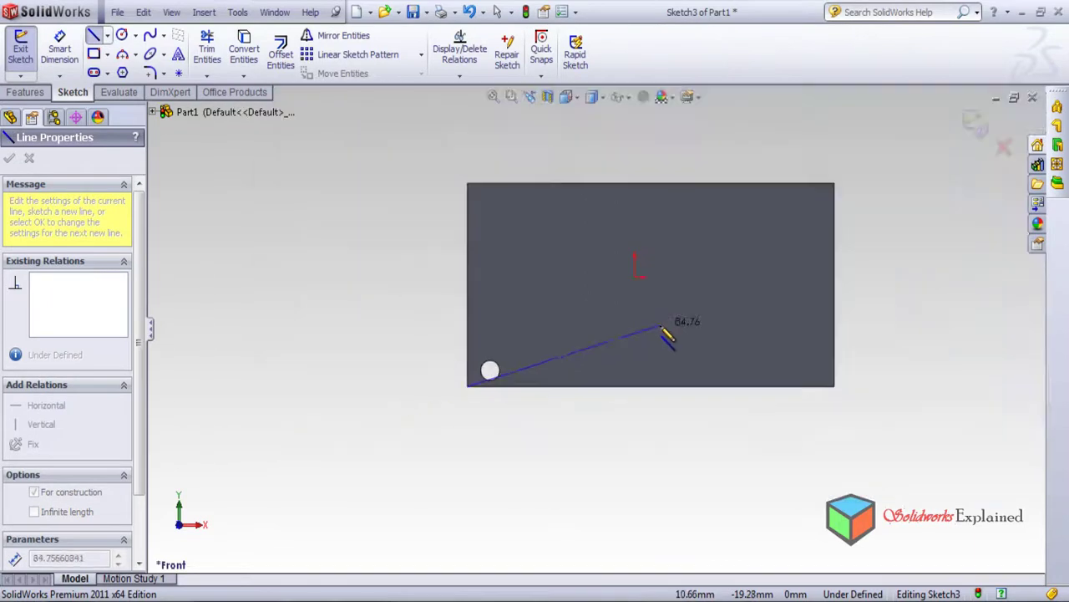
click(878, 208)
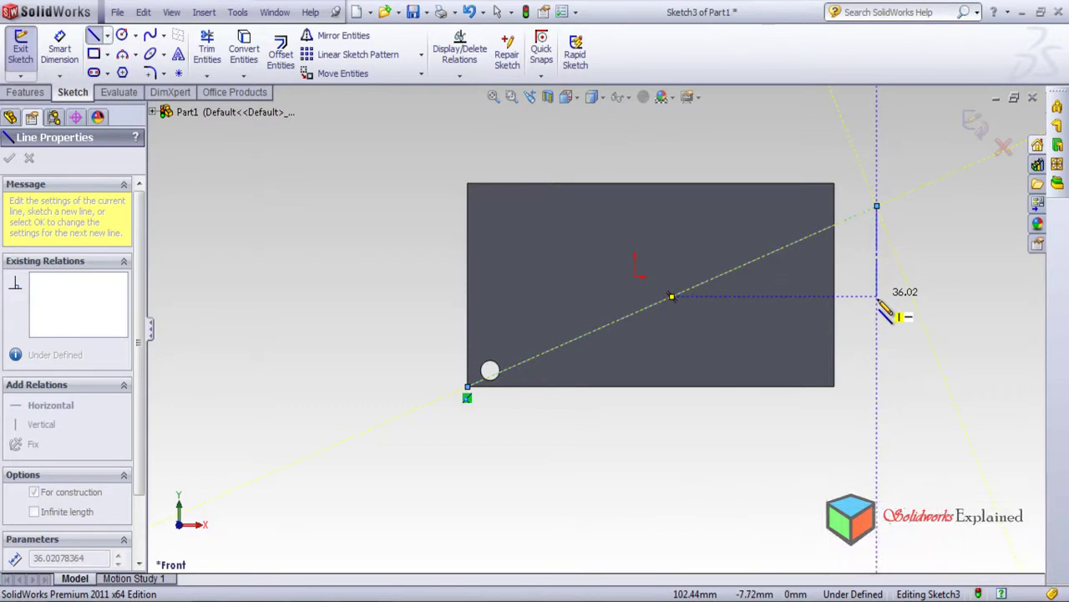
key(Escape)
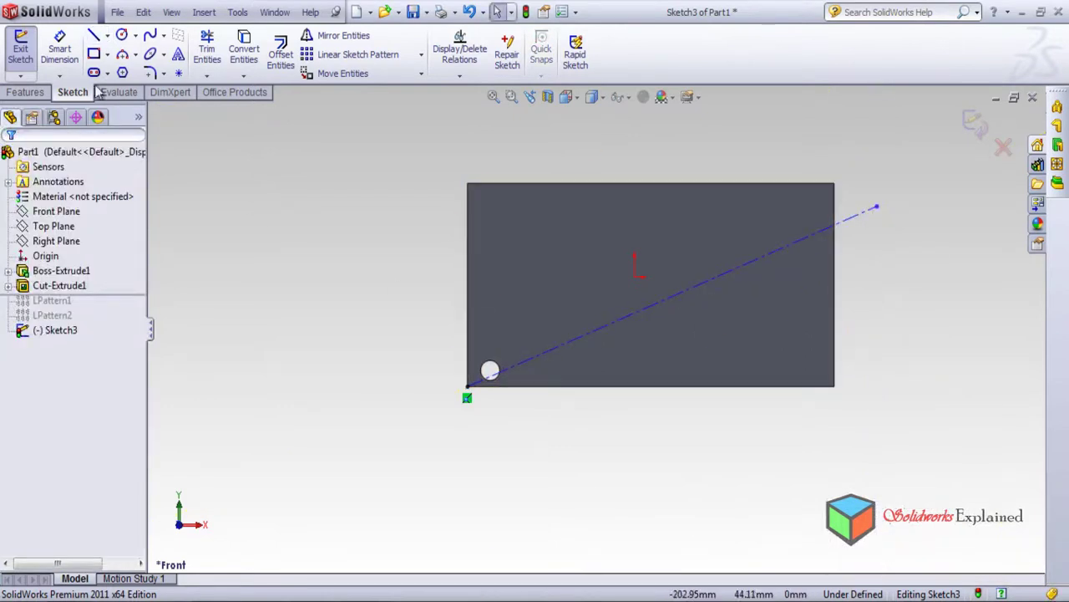
click(59, 50)
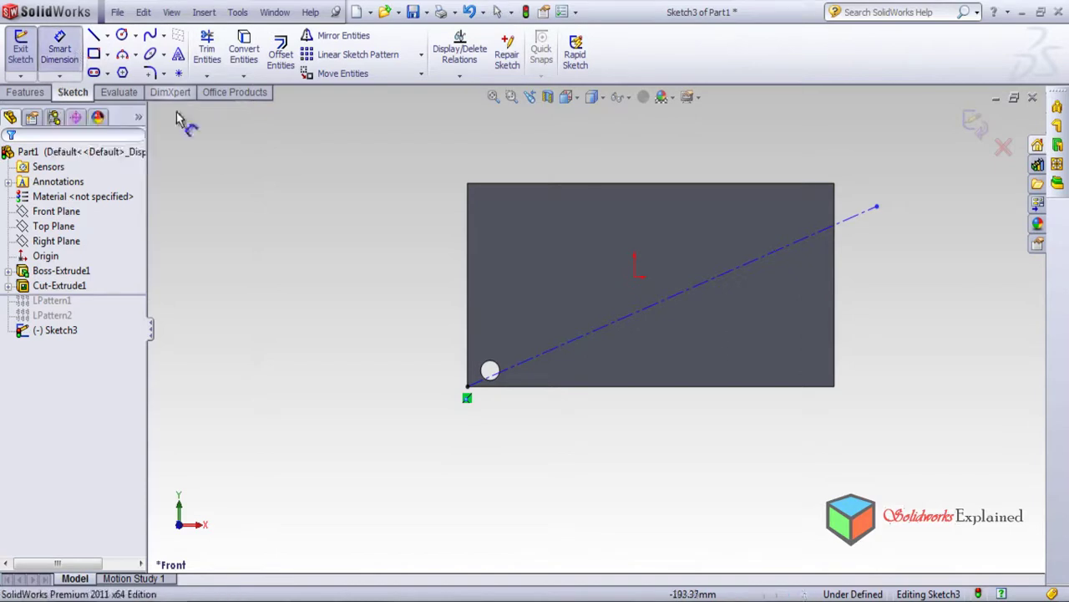
click(679, 303)
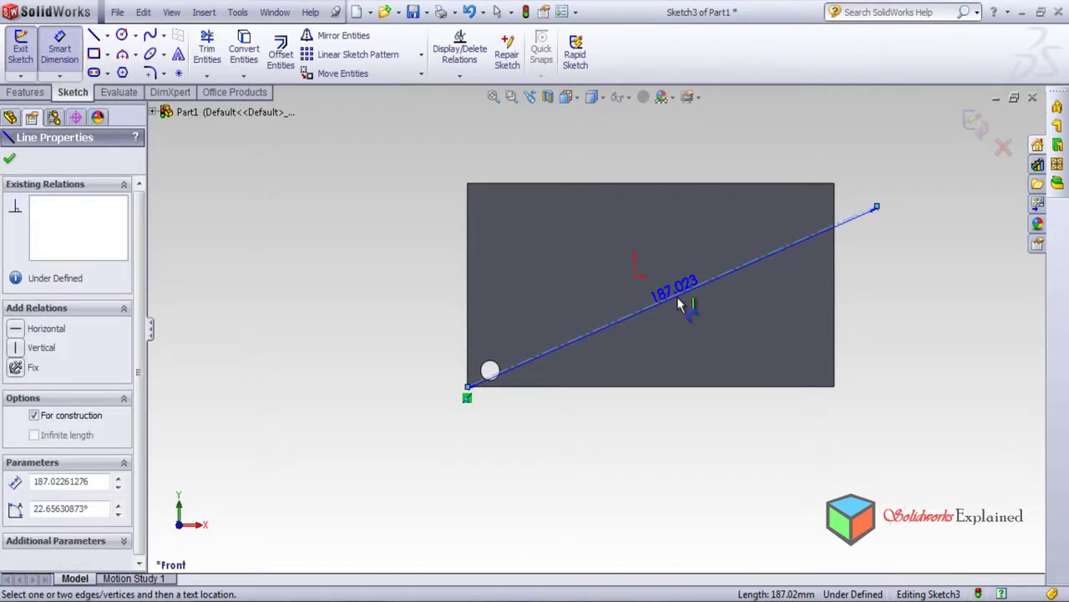
scroll(717, 330, down, 3)
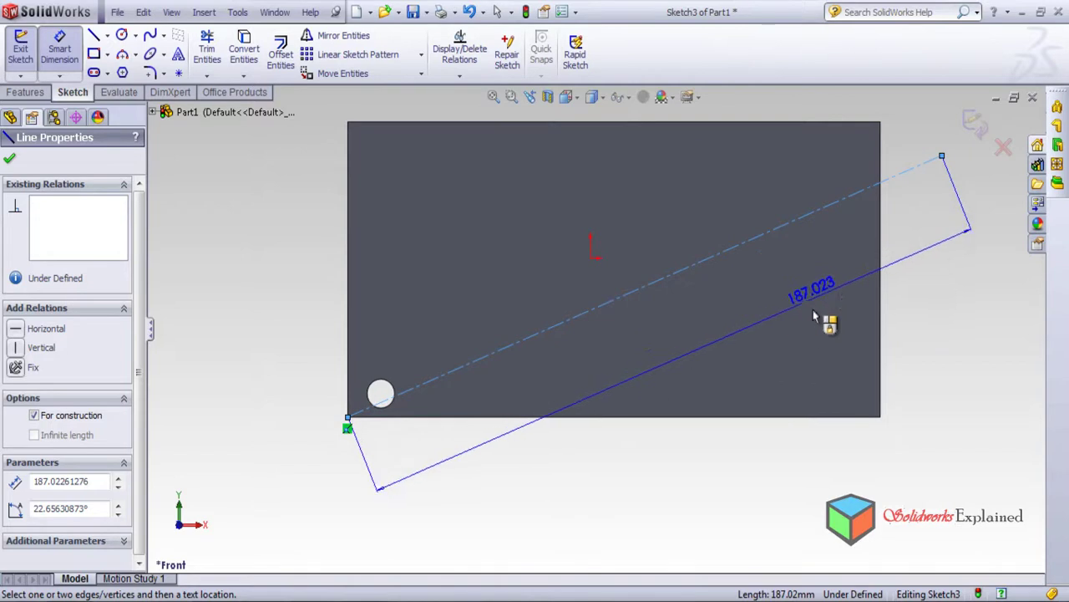
click(730, 422)
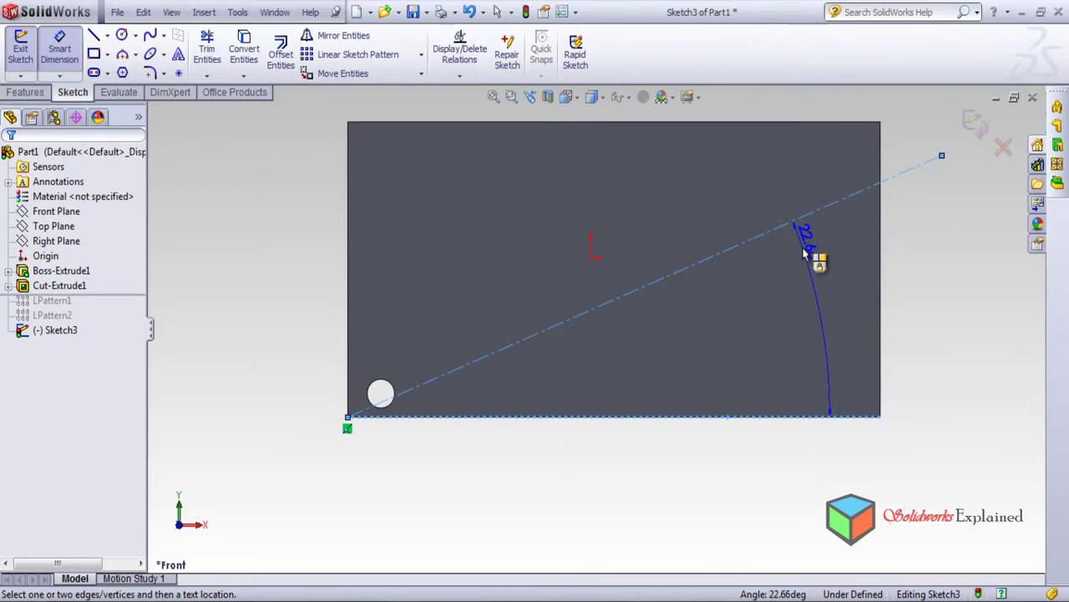
key(Escape)
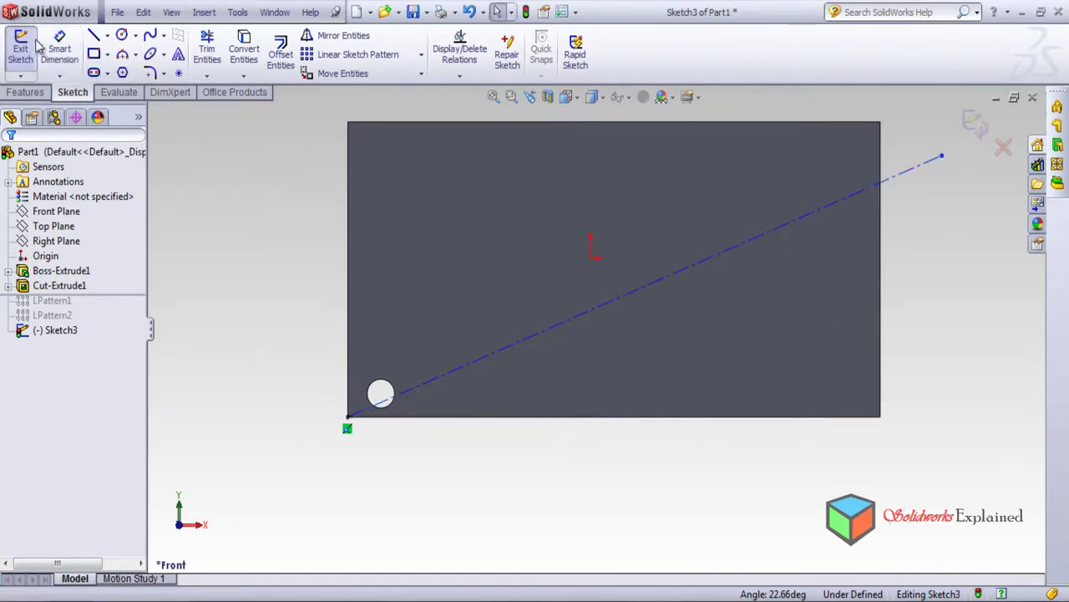
click(71, 45)
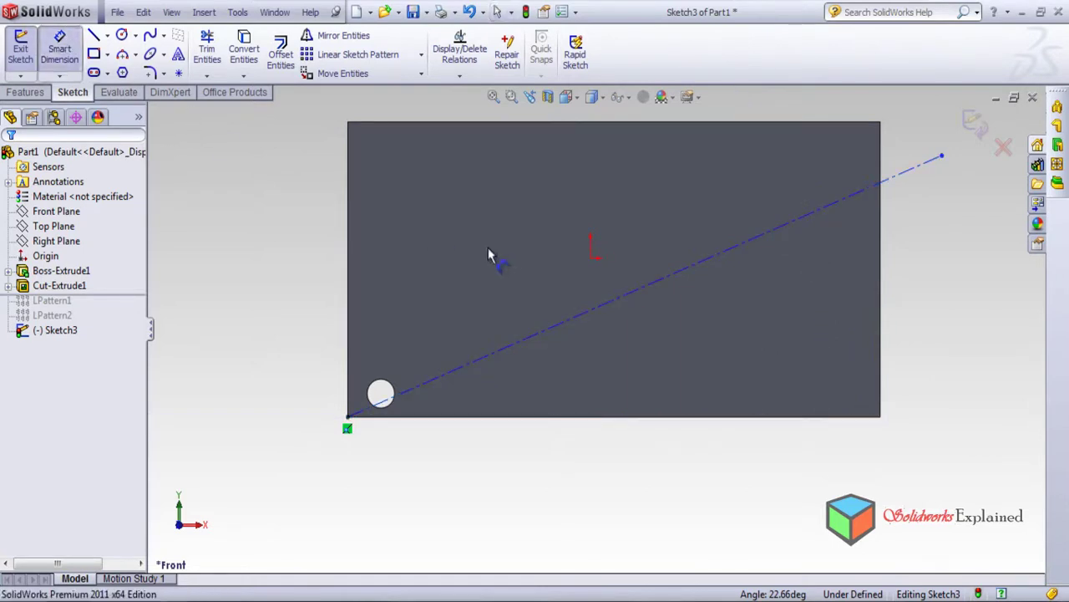
click(692, 268)
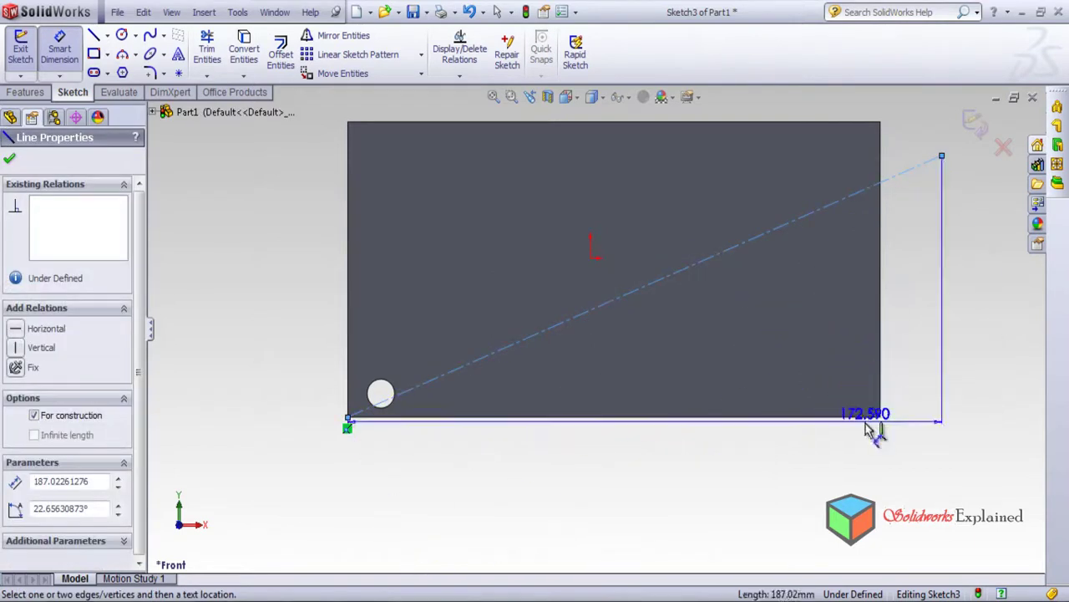
click(872, 418)
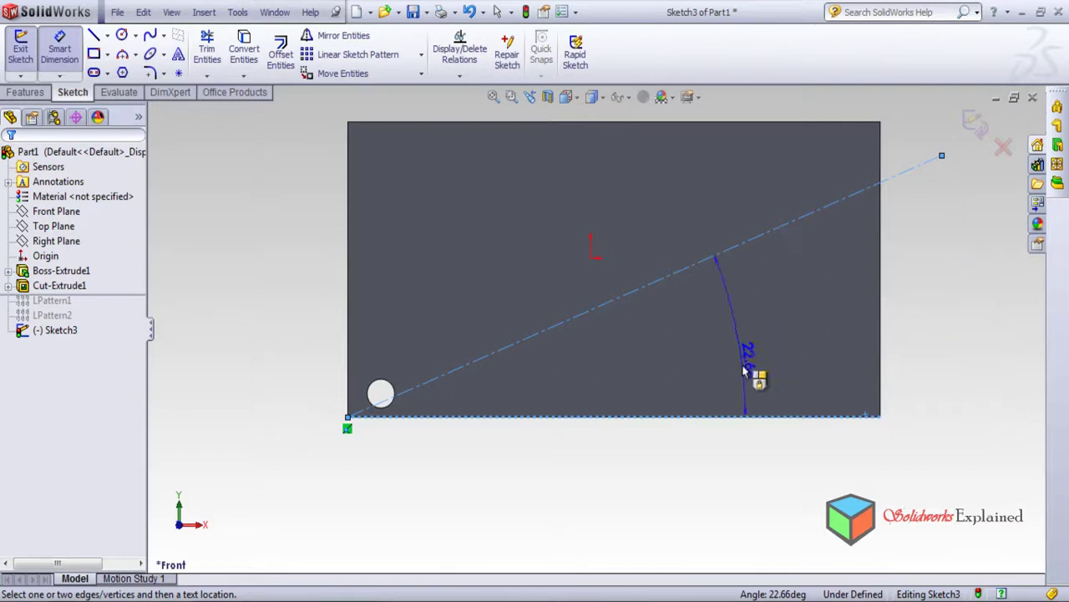
key(Escape)
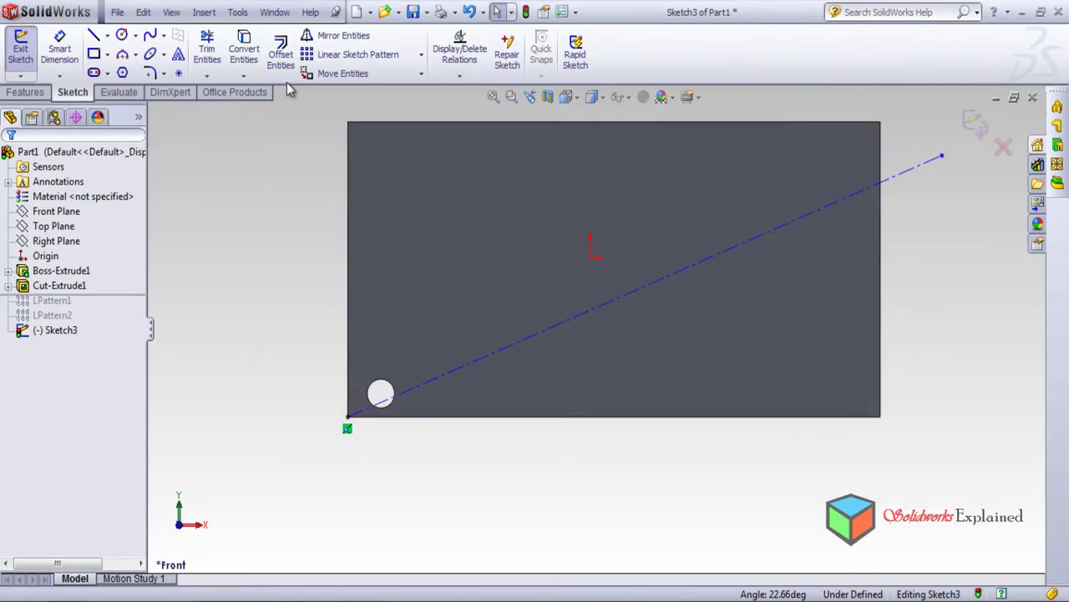
Dimension the angle between the centerline and the plate's bottom edge as 30 degrees, and exit the sketch.
click(854, 199)
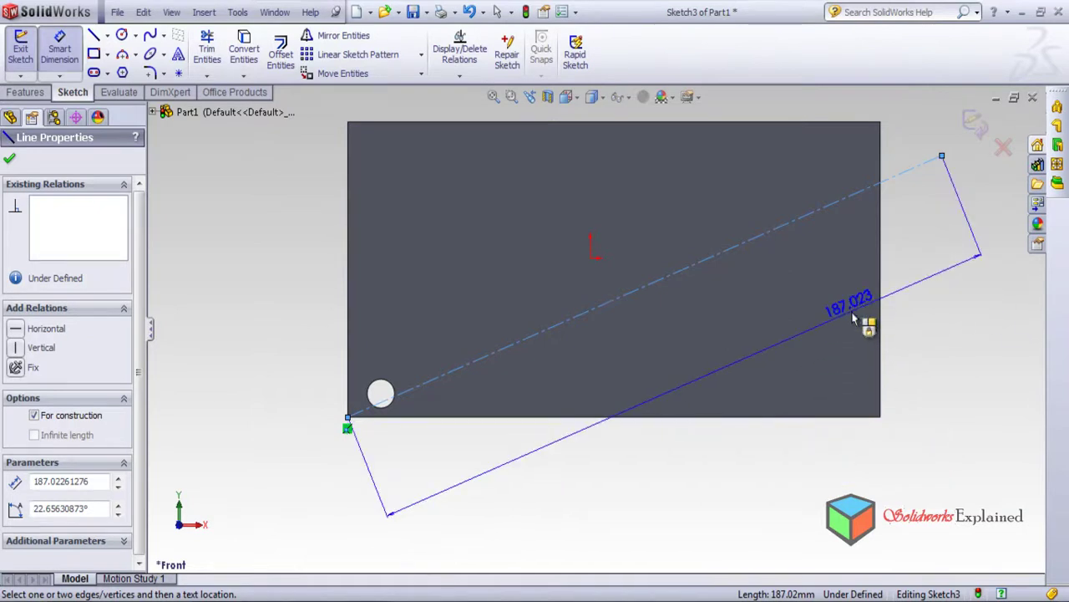
click(803, 418)
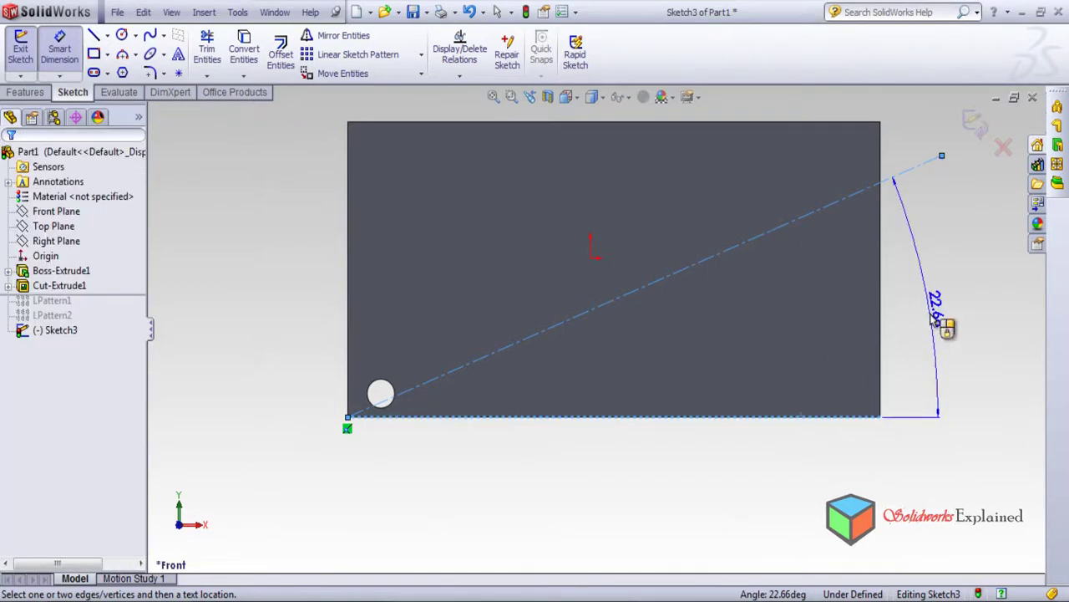
click(952, 296)
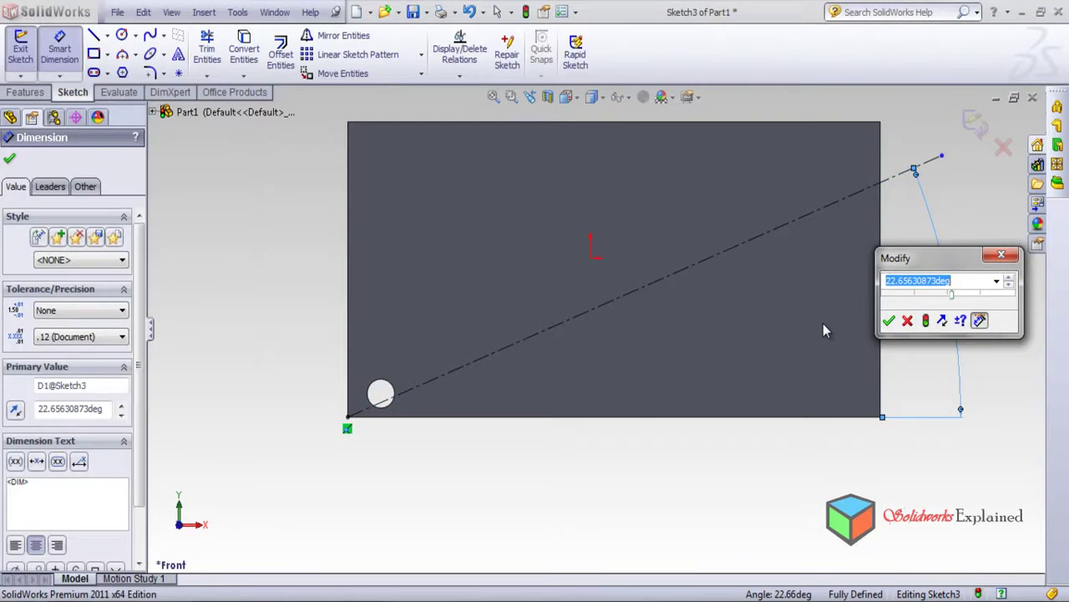
text(30)
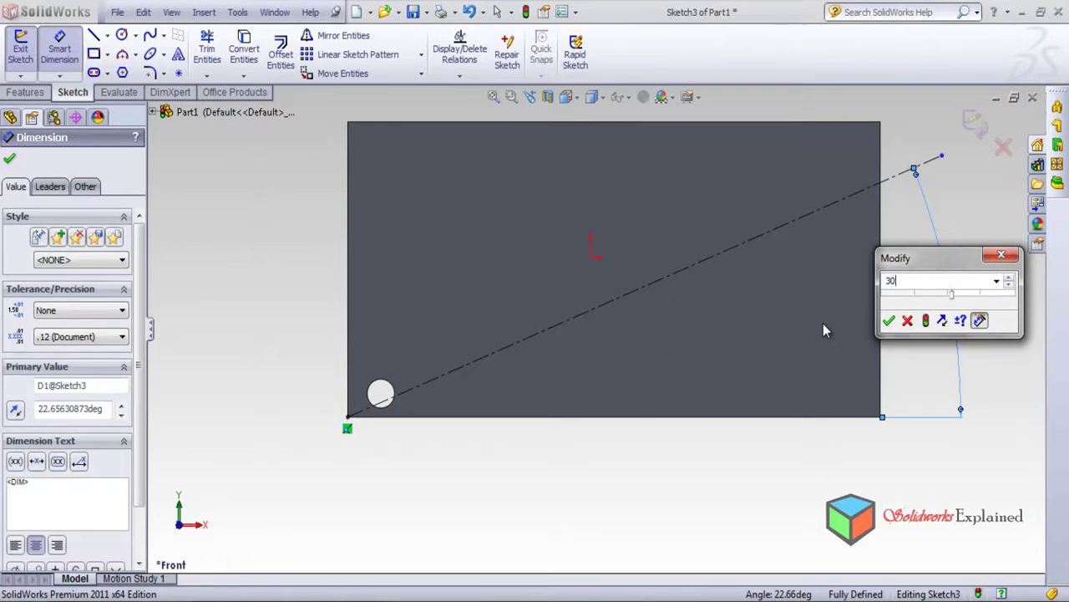
key(Return)
scroll(831, 351, up, 1)
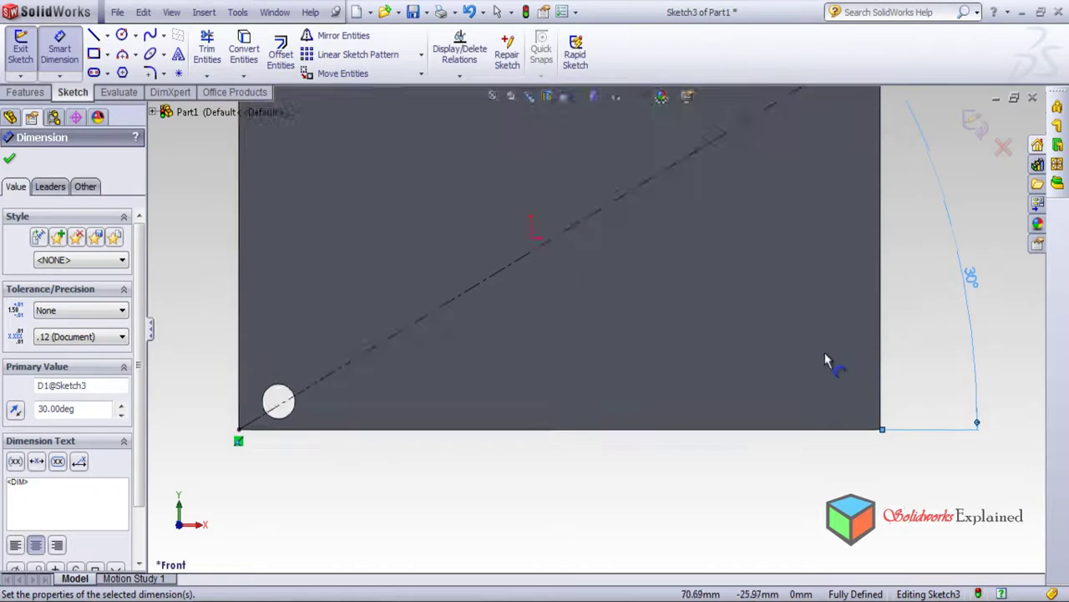
scroll(823, 355, down, 3)
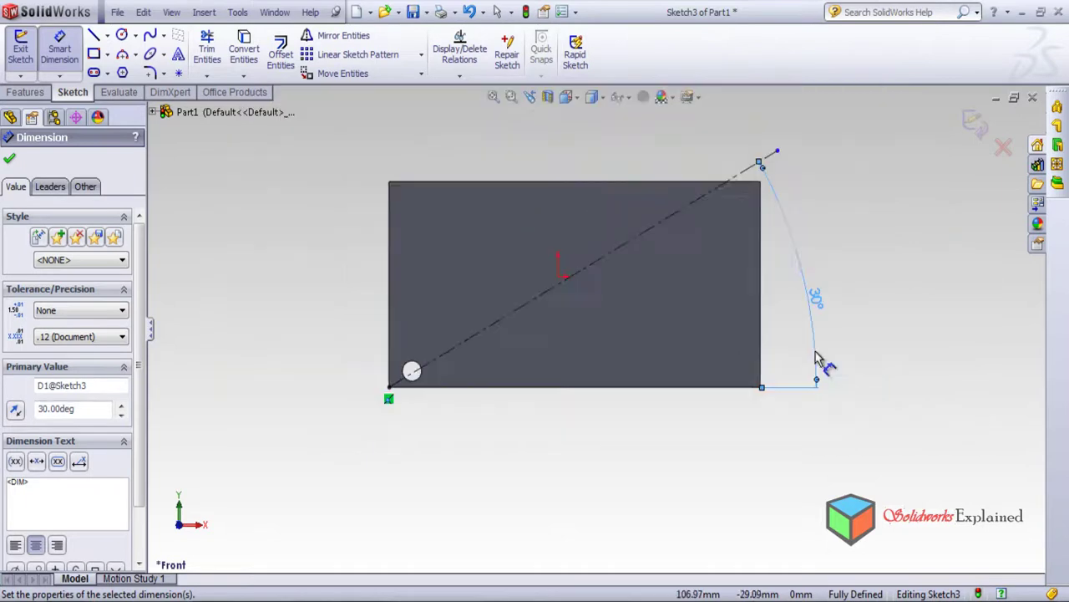
click(973, 121)
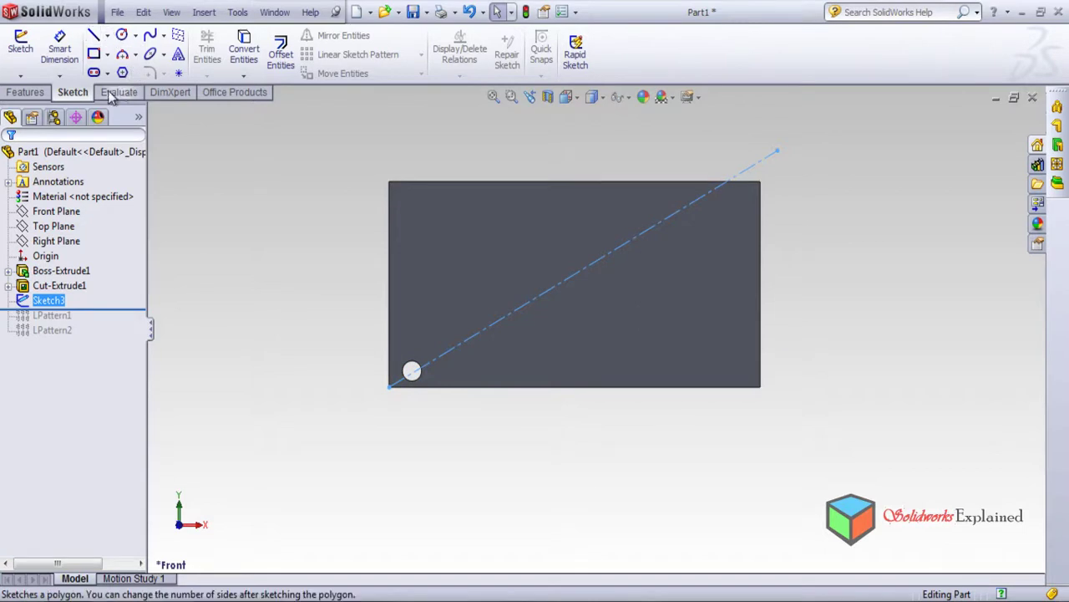
Create a linear pattern of the corner hole's cut along the angled centerline with 20 mm spacing and 8 instances.
click(12, 93)
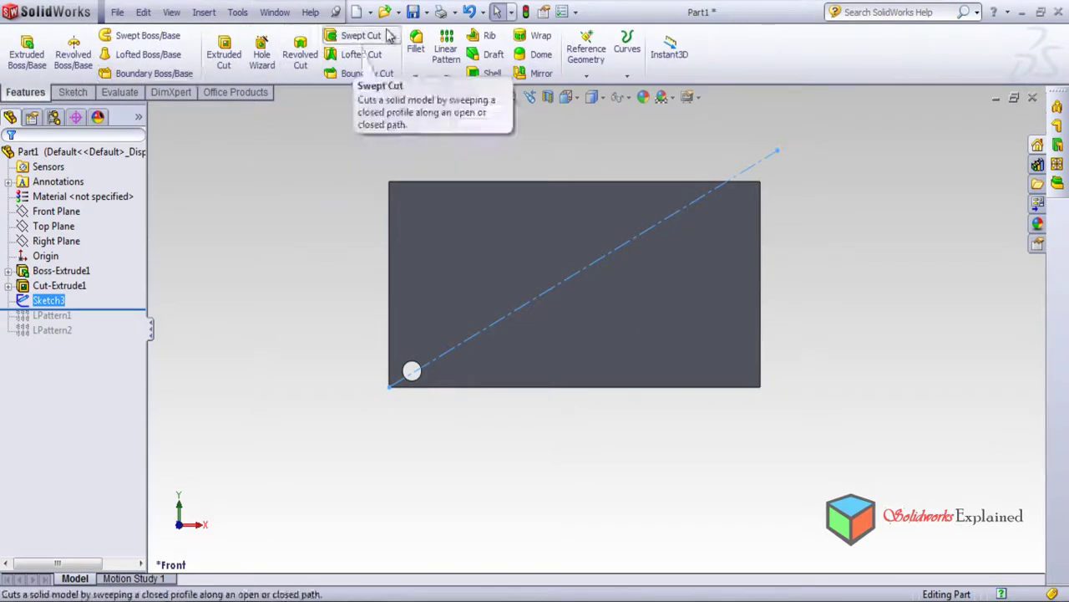
click(451, 46)
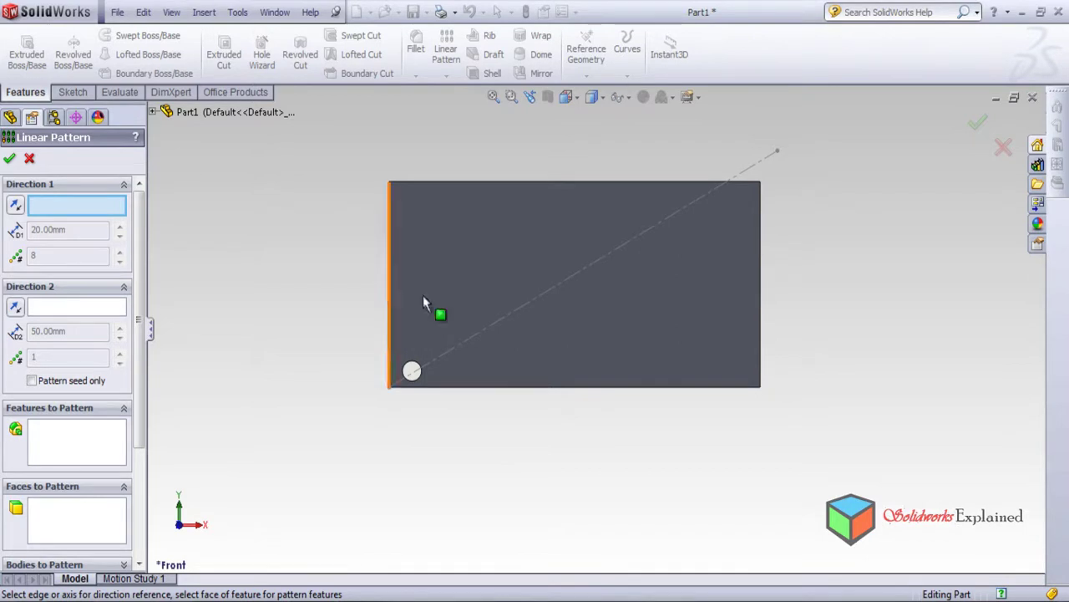
click(531, 304)
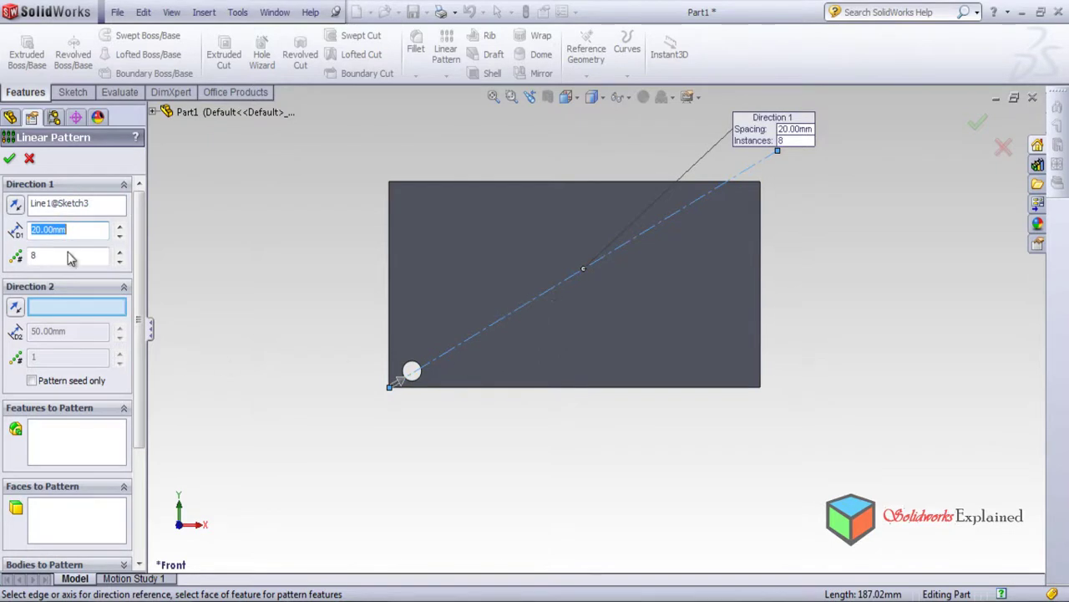
click(16, 207)
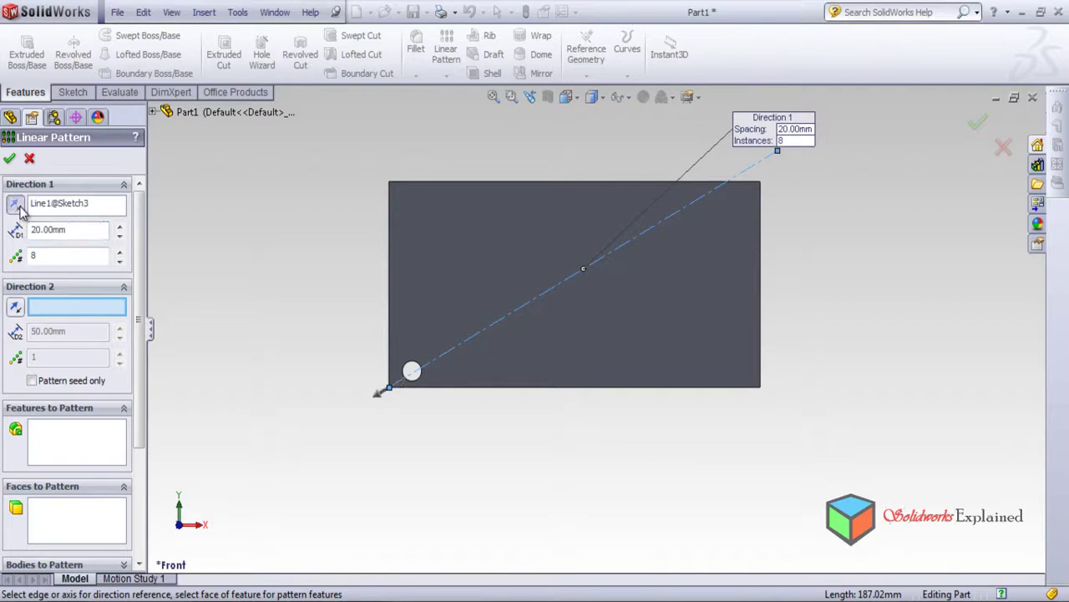
click(17, 207)
click(68, 438)
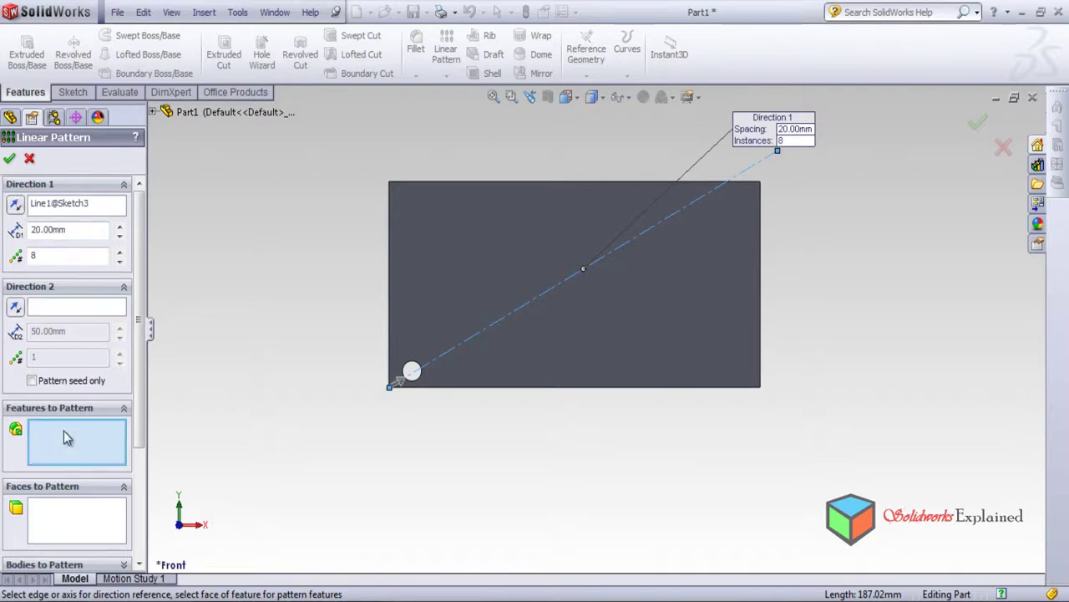
click(154, 113)
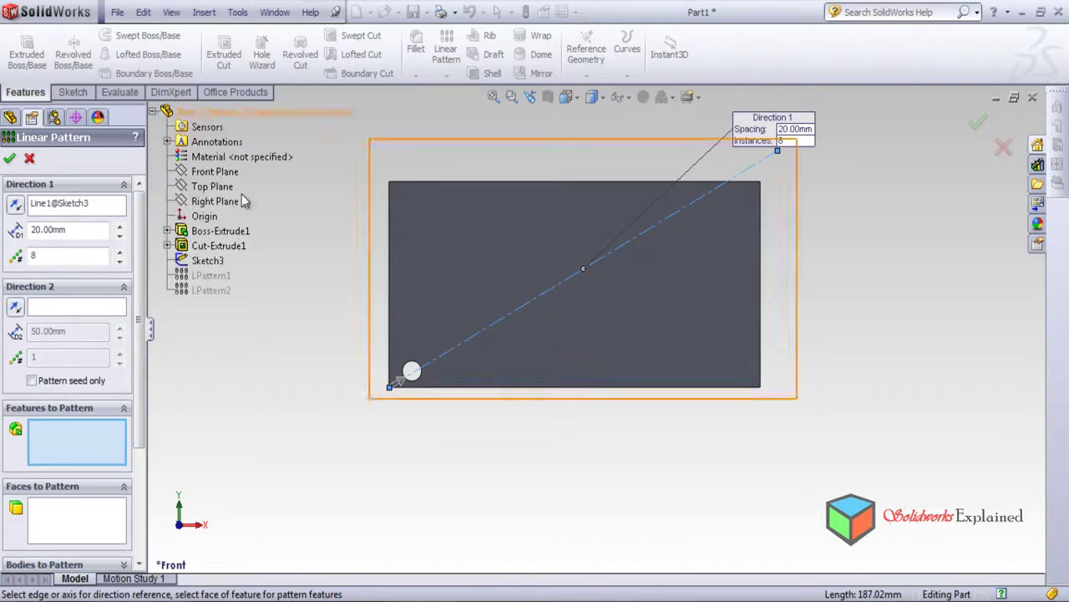
click(216, 246)
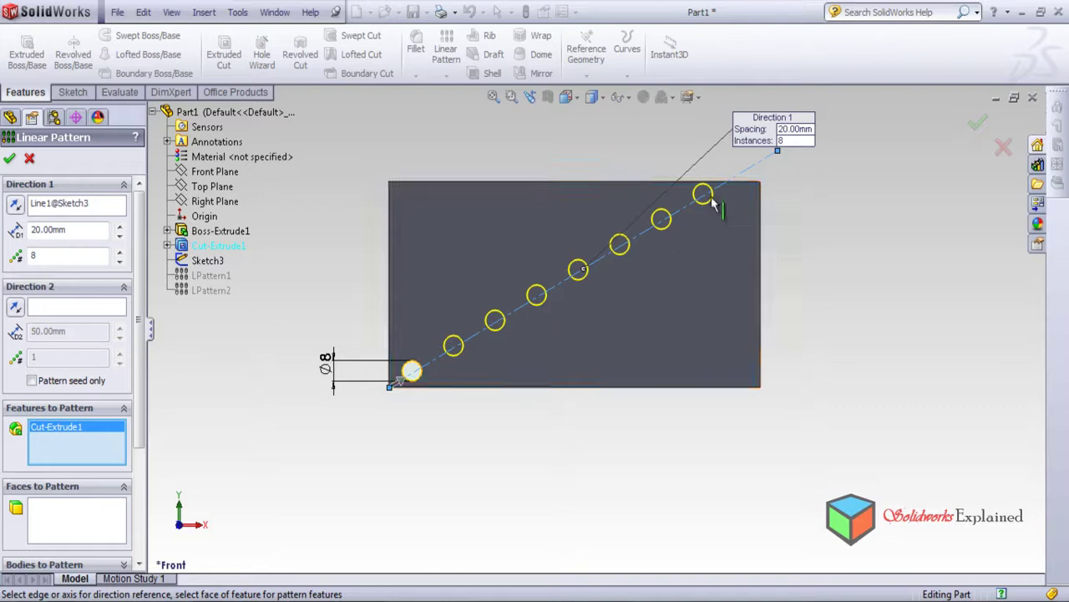
click(9, 158)
scroll(518, 313, down, 2)
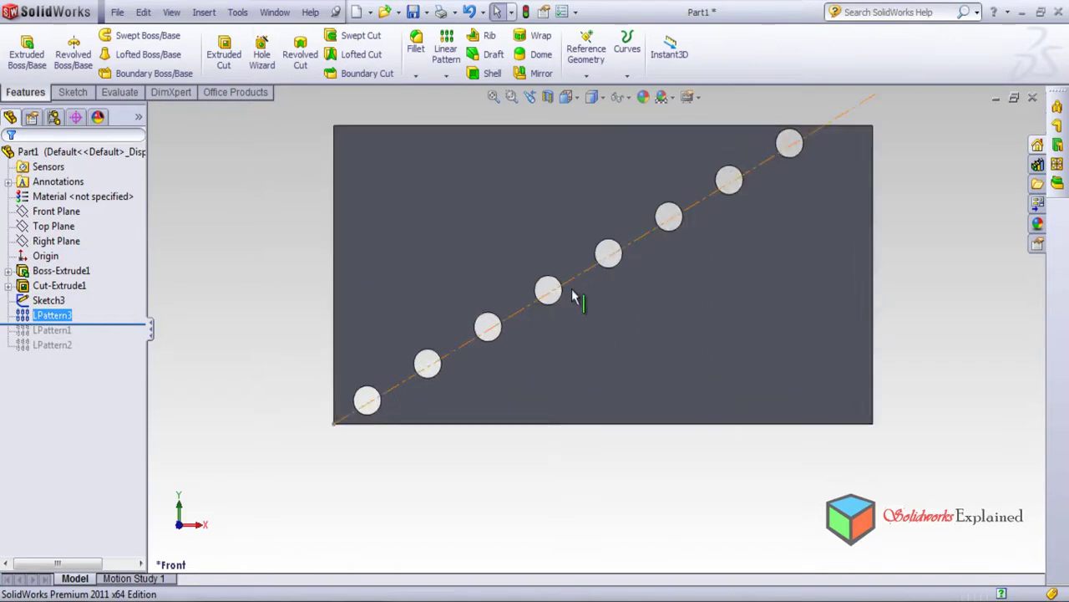
scroll(601, 292, down, 2)
scroll(627, 401, up, 4)
mouse_move(626, 362)
middle_down()
mouse_move(650, 136)
mouse_move(626, 366)
middle_up()
scroll(593, 405, down, 2)
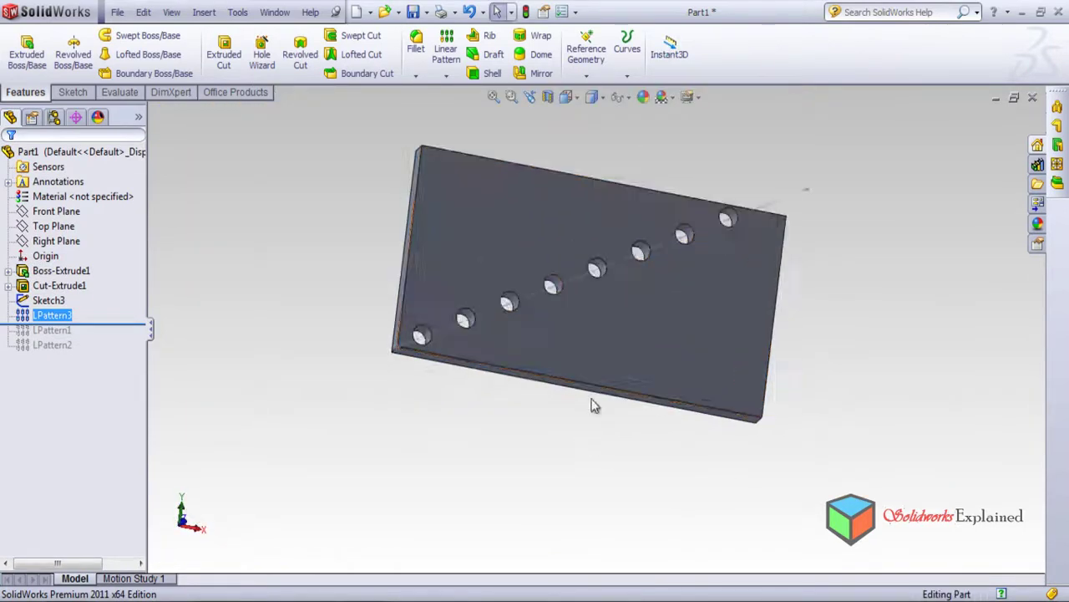
Examine the angled row of holes along the centerline, orienting the view normal to the Front Plane.
scroll(593, 405, down, 2)
middle_drag(505, 455, 477, 422)
scroll(532, 396, down, 2)
scroll(518, 368, up, 3)
scroll(592, 295, down, 5)
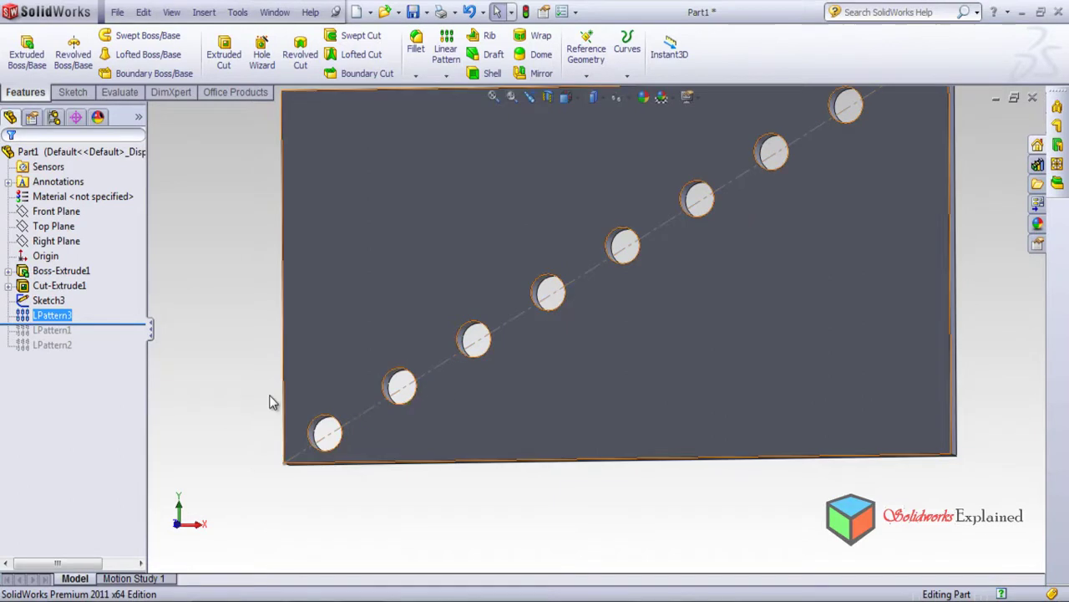
right_click(57, 211)
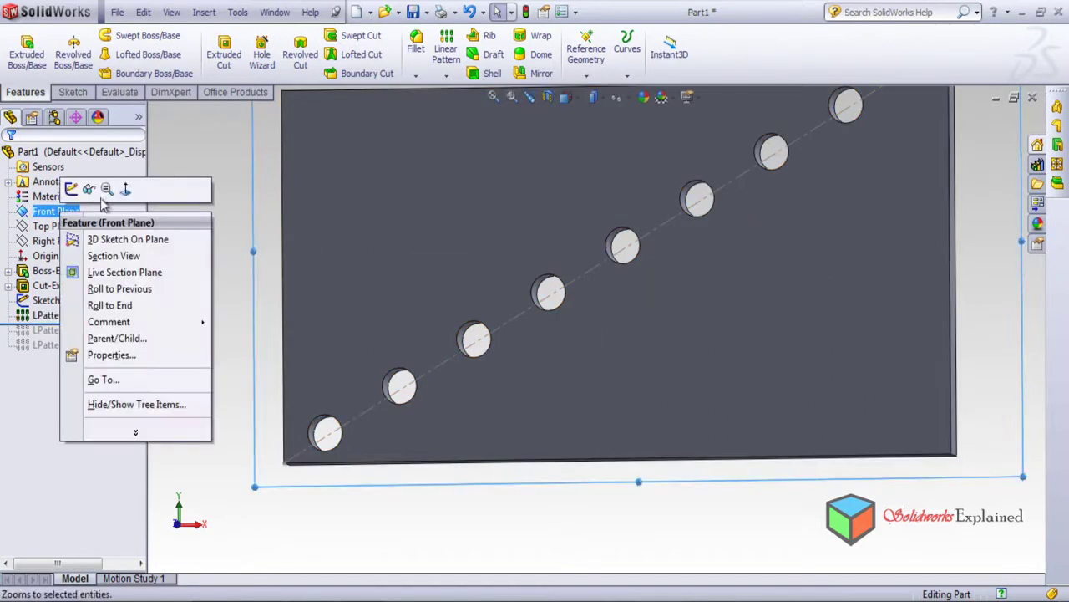
click(125, 190)
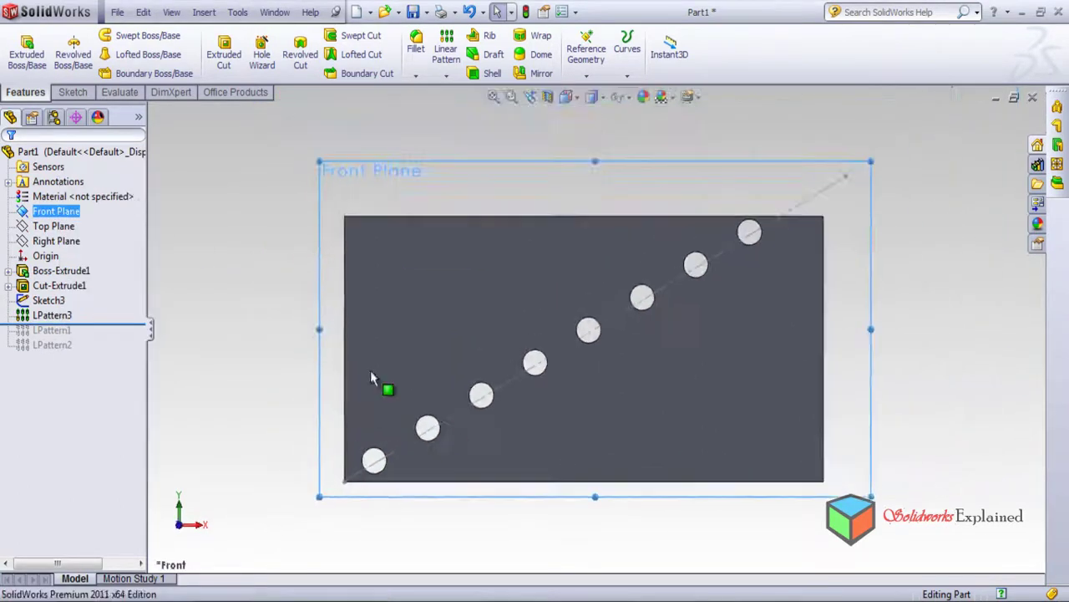
scroll(371, 376, down, 5)
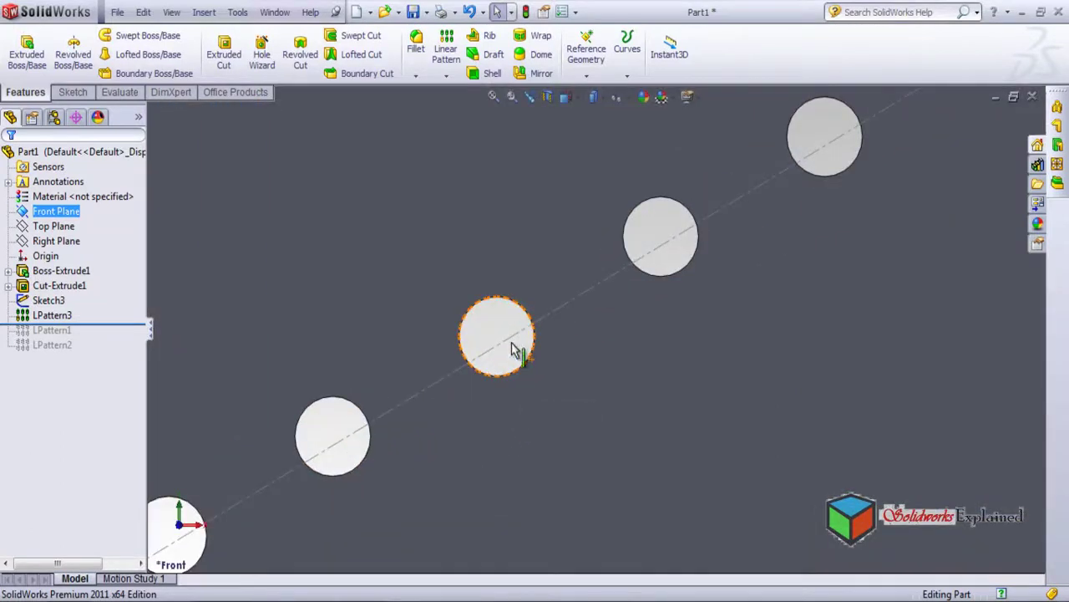
scroll(513, 351, down, 2)
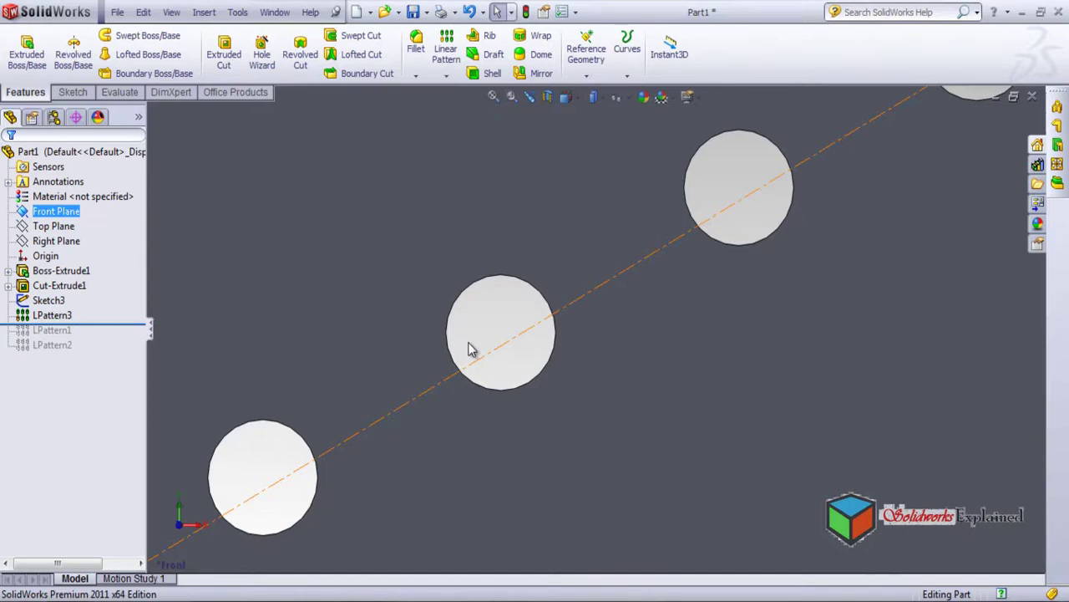
scroll(470, 349, up, 5)
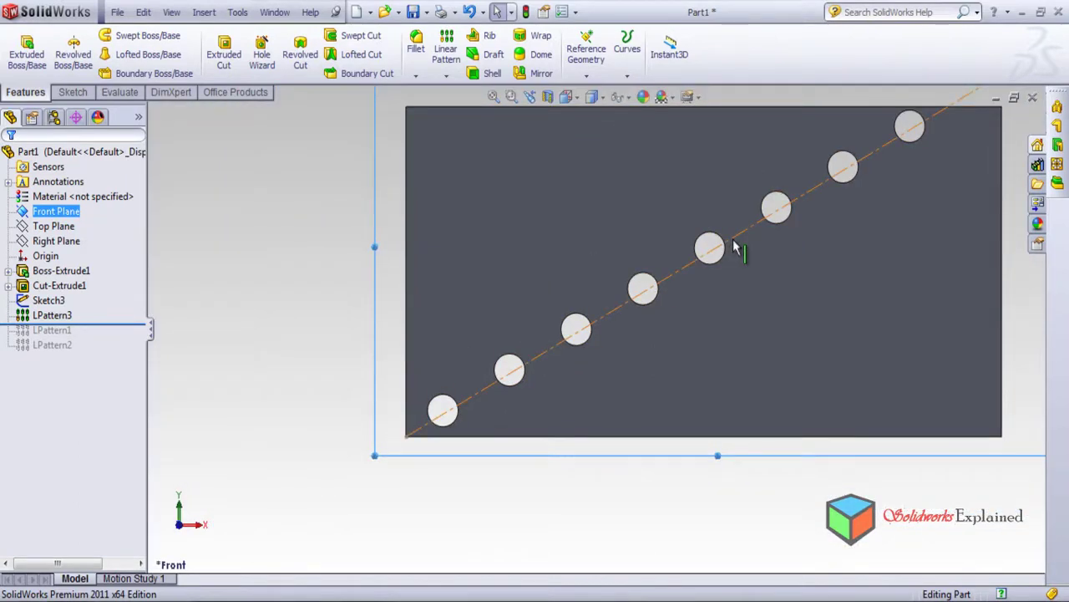
Review the settings and preview of the angled linear pattern, and cancel out of its definition.
click(52, 316)
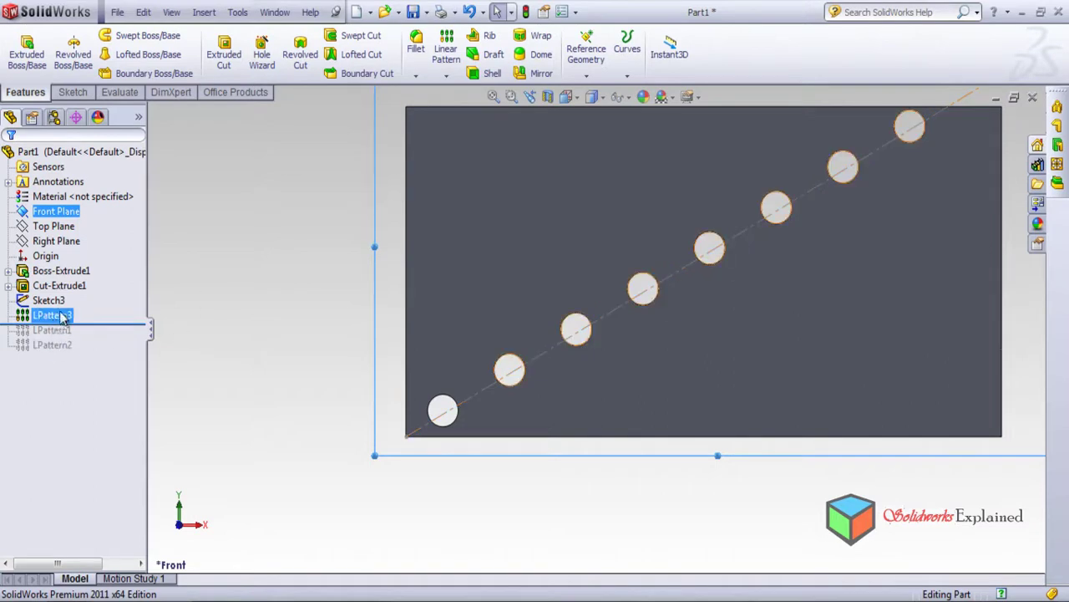
right_click(63, 318)
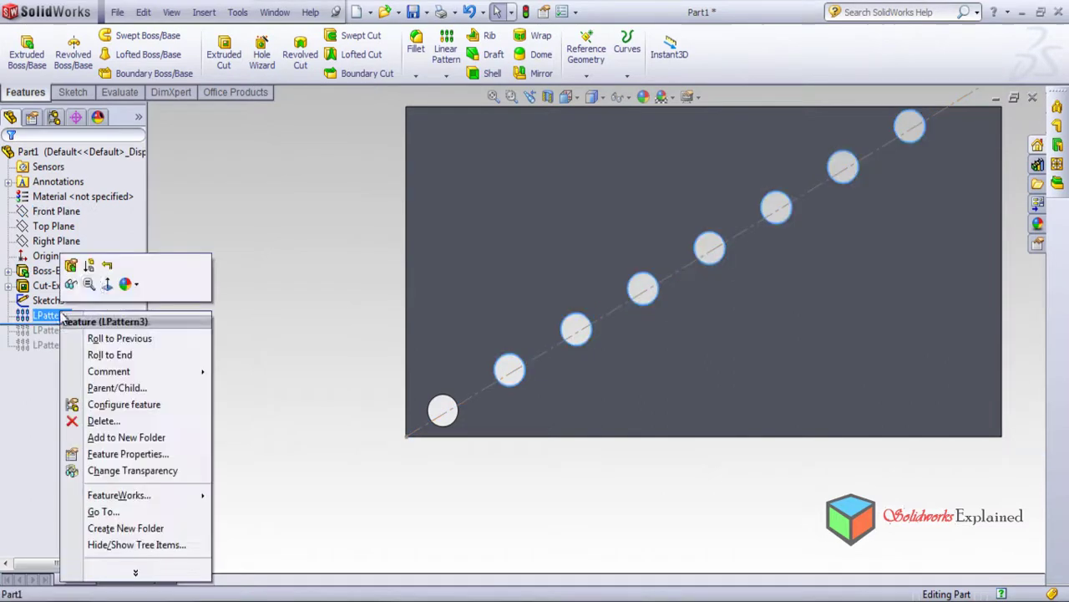
click(77, 267)
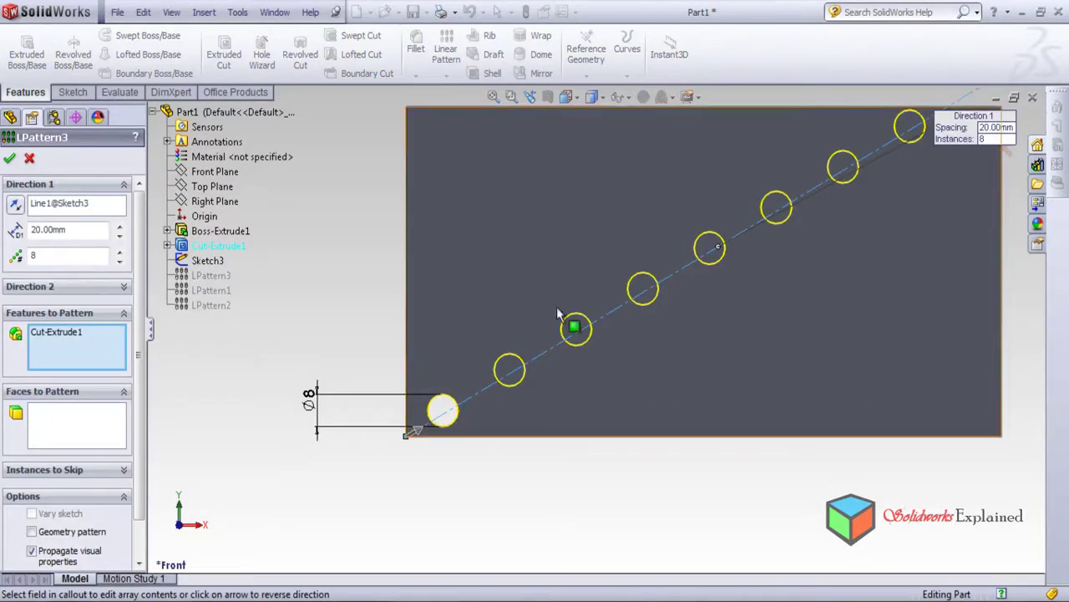
scroll(732, 313, down, 3)
scroll(705, 306, up, 5)
scroll(822, 310, down, 1)
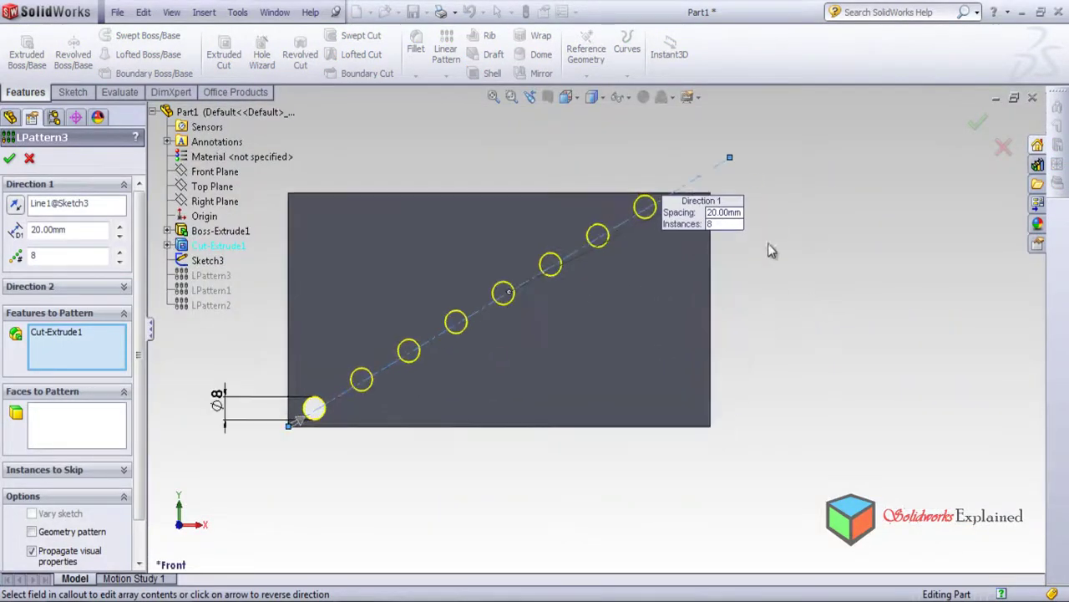
click(72, 92)
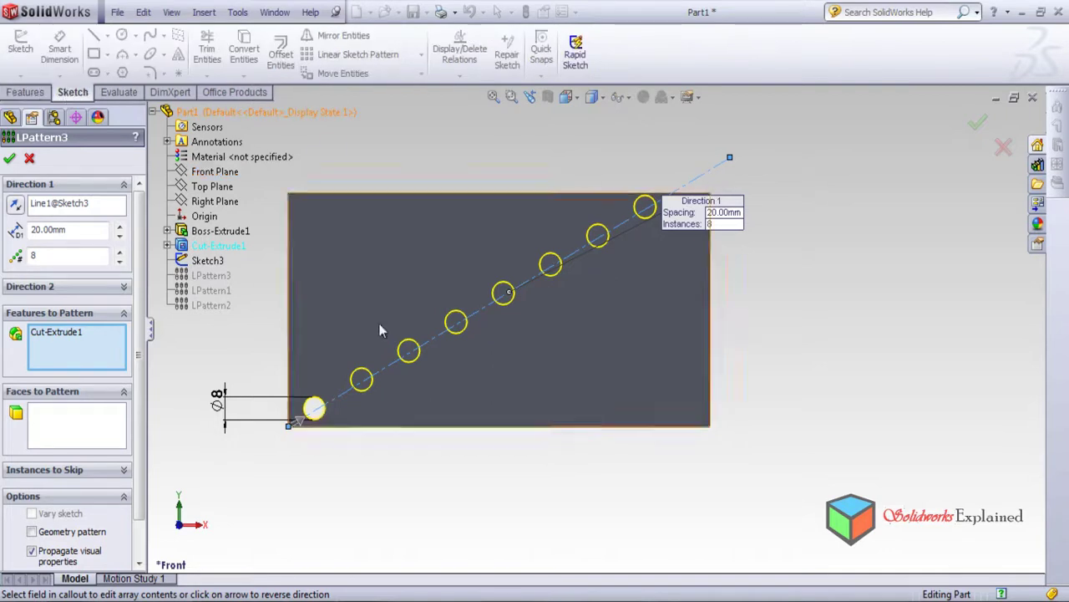
click(29, 157)
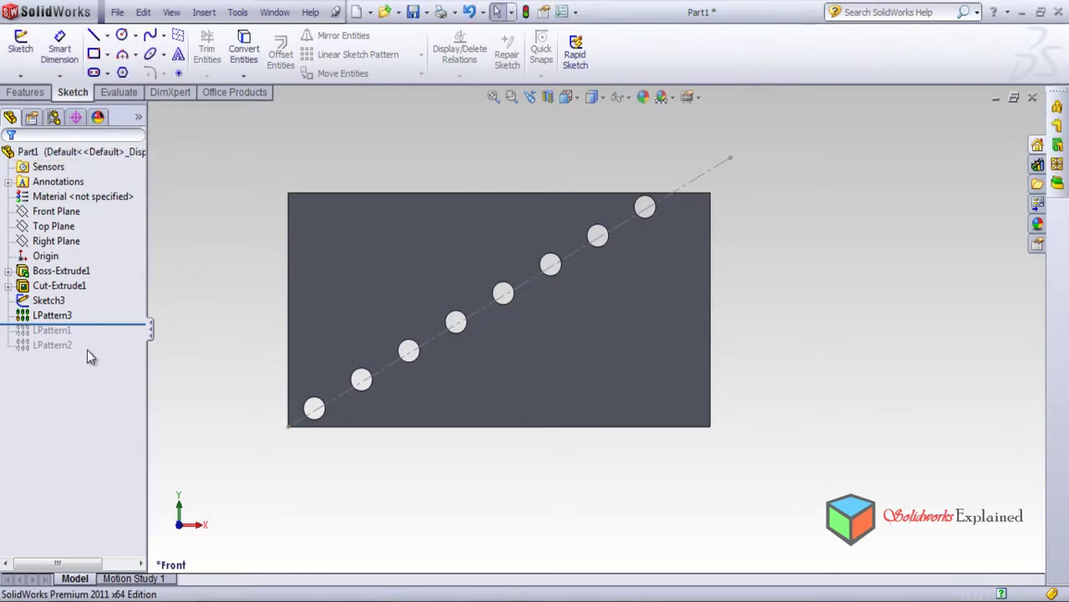
Edit the centerline's sketch, set its angle to the plate's bottom edge to 10 degrees, and exit the sketch.
click(60, 301)
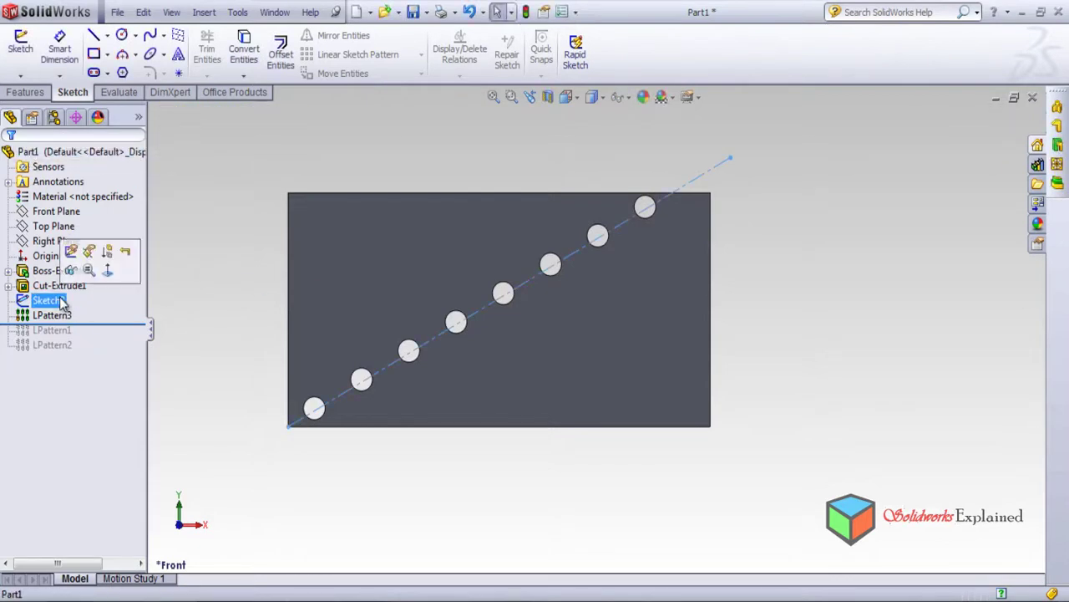
click(71, 251)
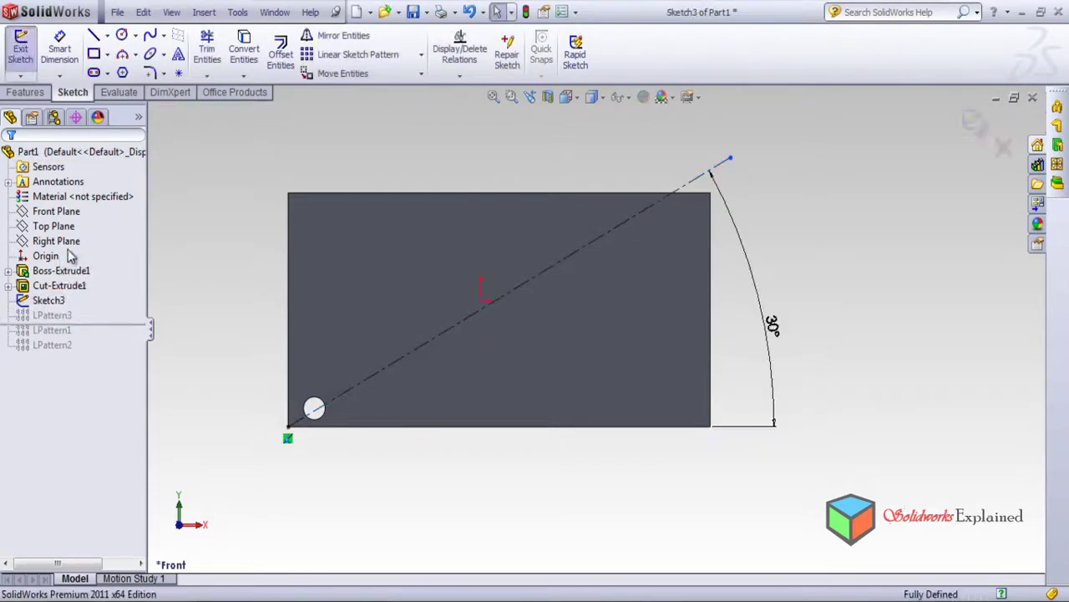
click(774, 326)
double_click(777, 328)
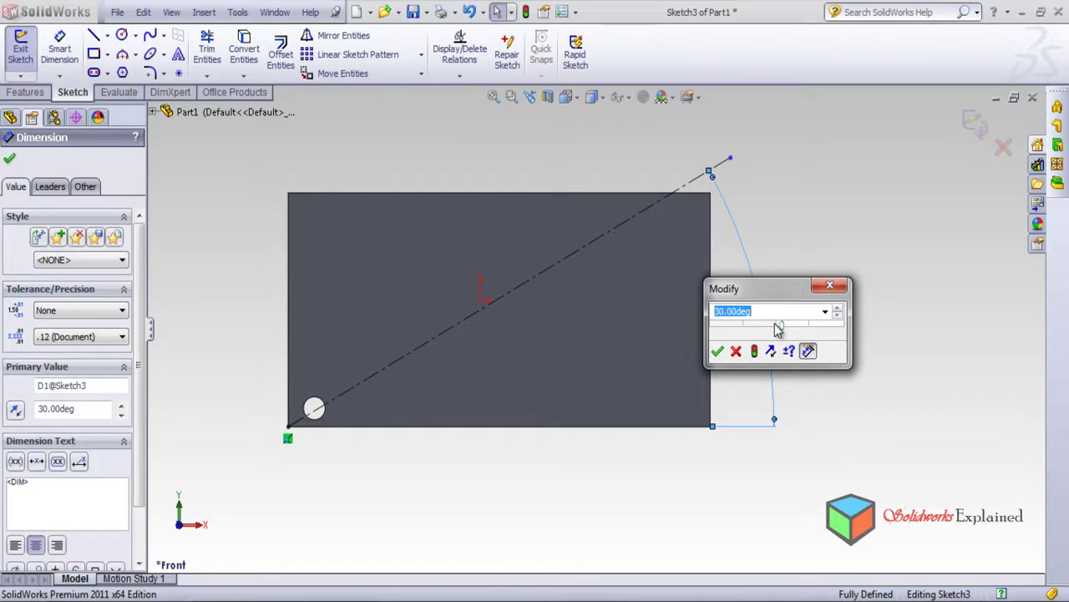
text(10)
key(Return)
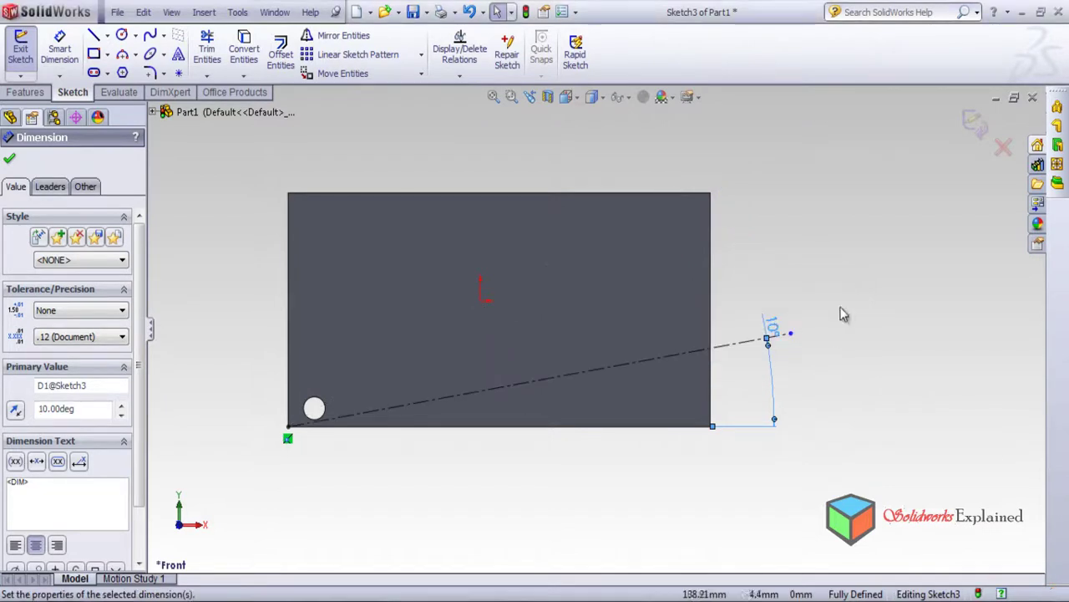
click(973, 122)
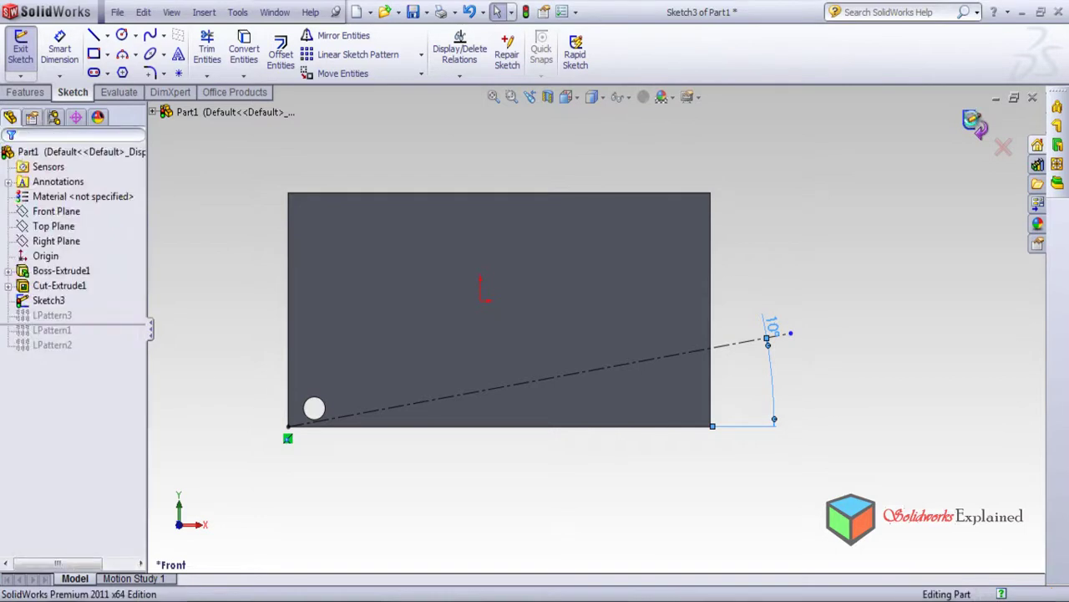
scroll(663, 429, down, 3)
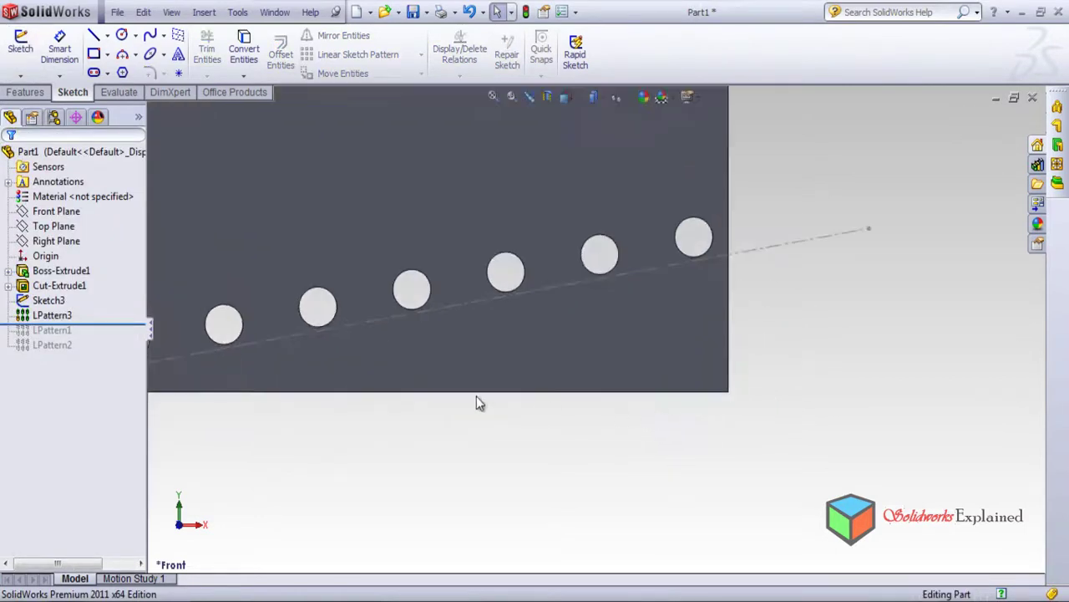
scroll(477, 401, up, 3)
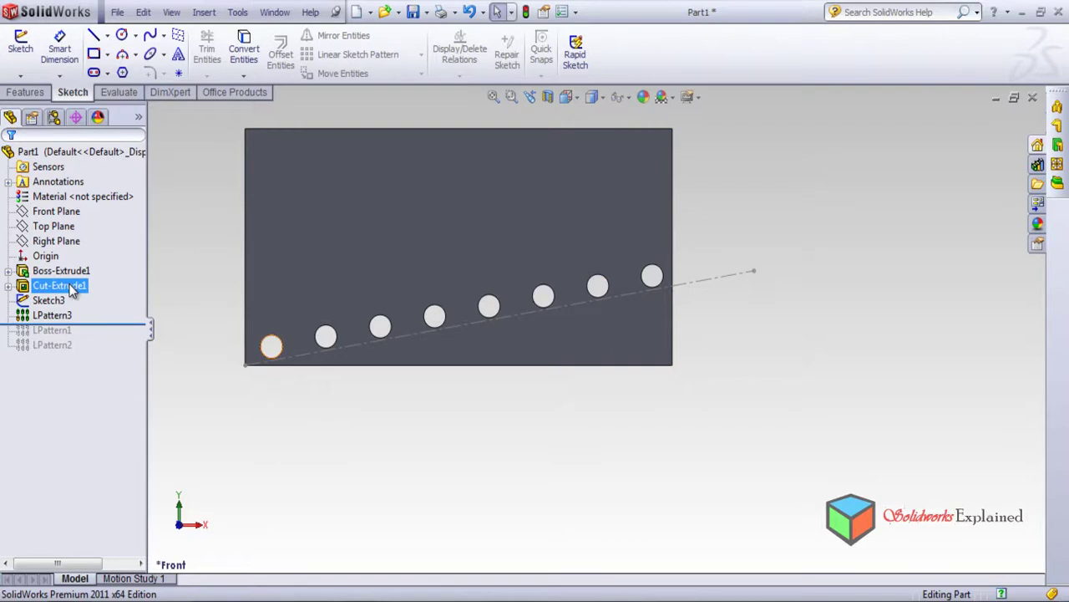
Roll the model back to just before the angled linear pattern, keeping the centerline sketch active.
click(101, 324)
drag(100, 324, 97, 311)
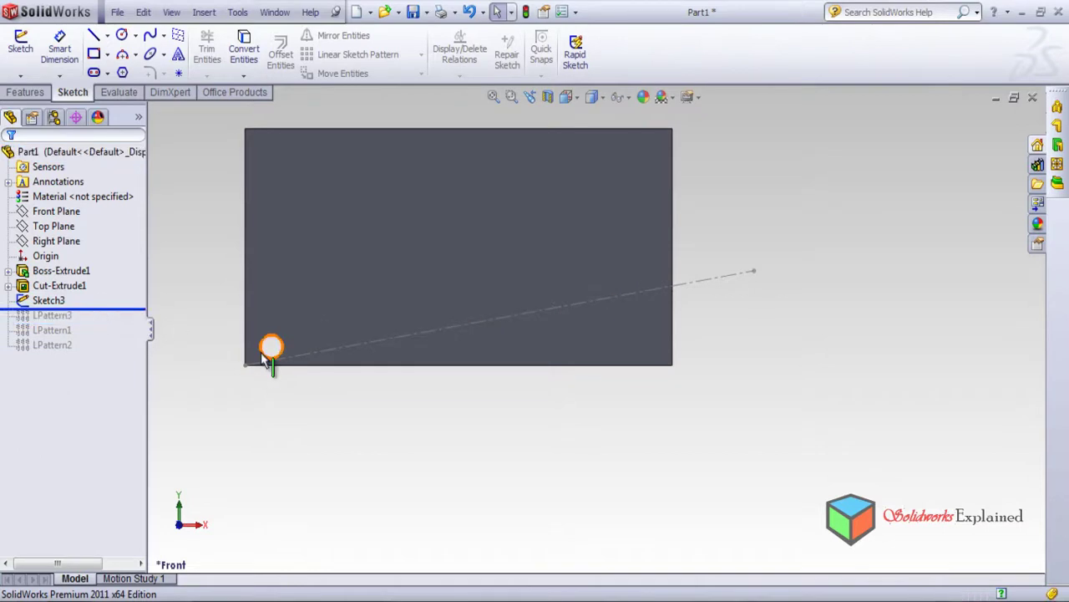
click(46, 300)
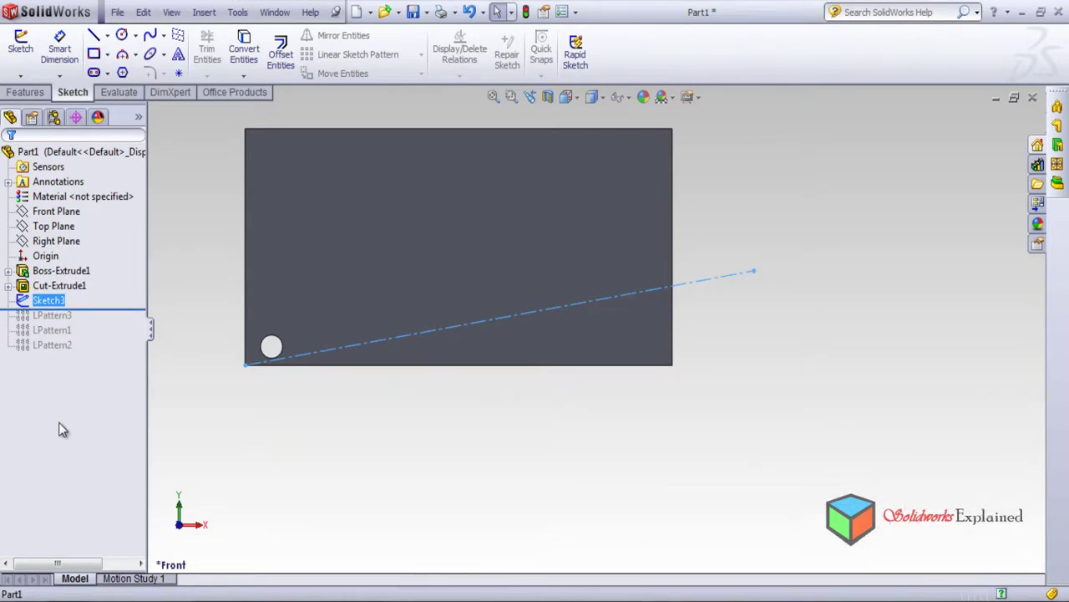
Edit the corner hole cut's sketch and delete its circle together with the associated dimension.
ctrl+click(34, 292)
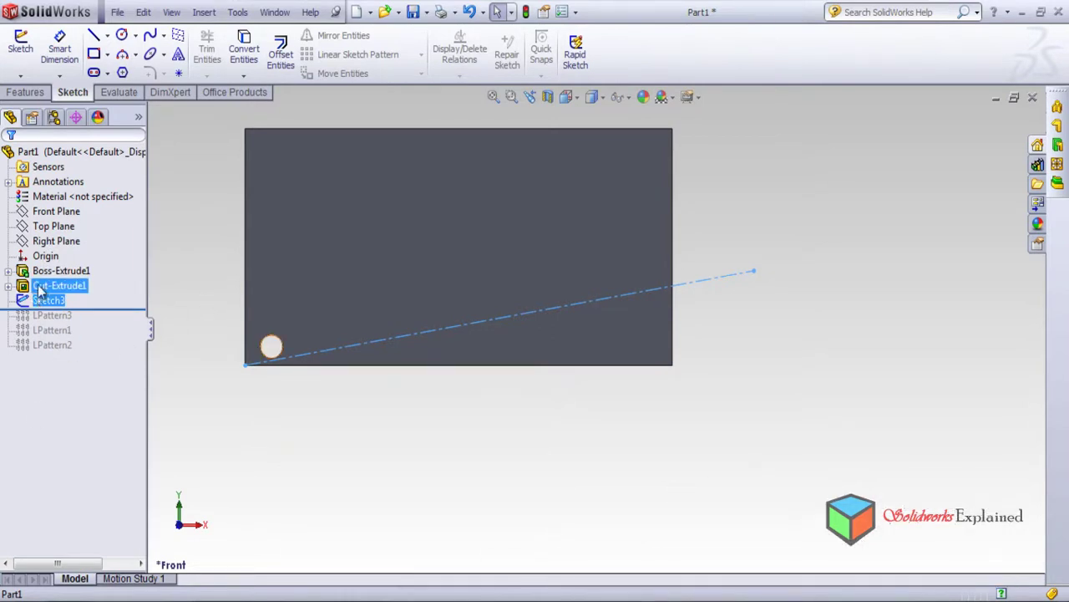
click(75, 300)
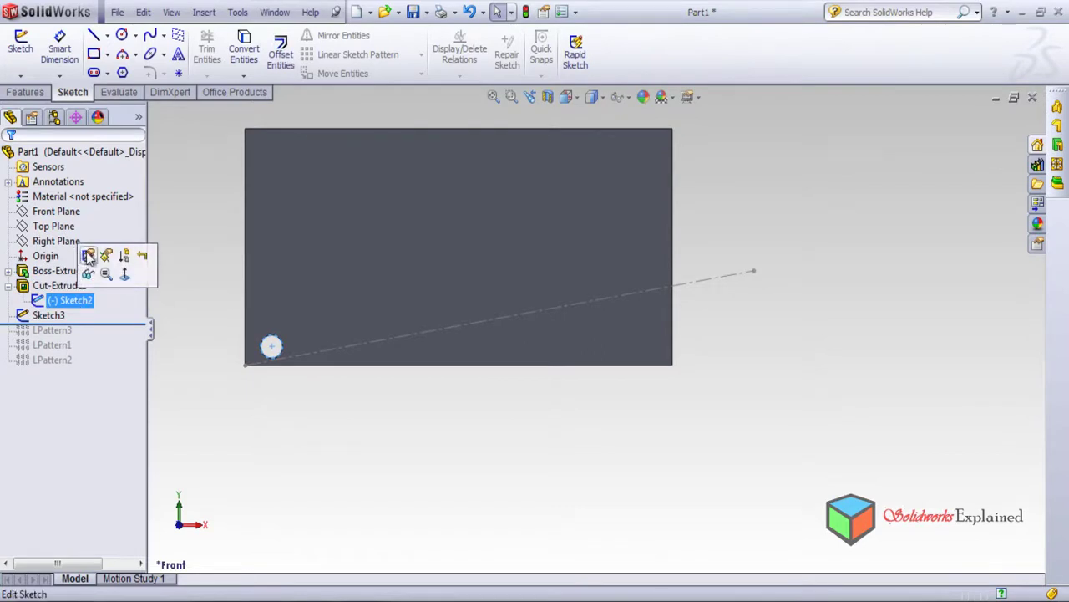
click(87, 255)
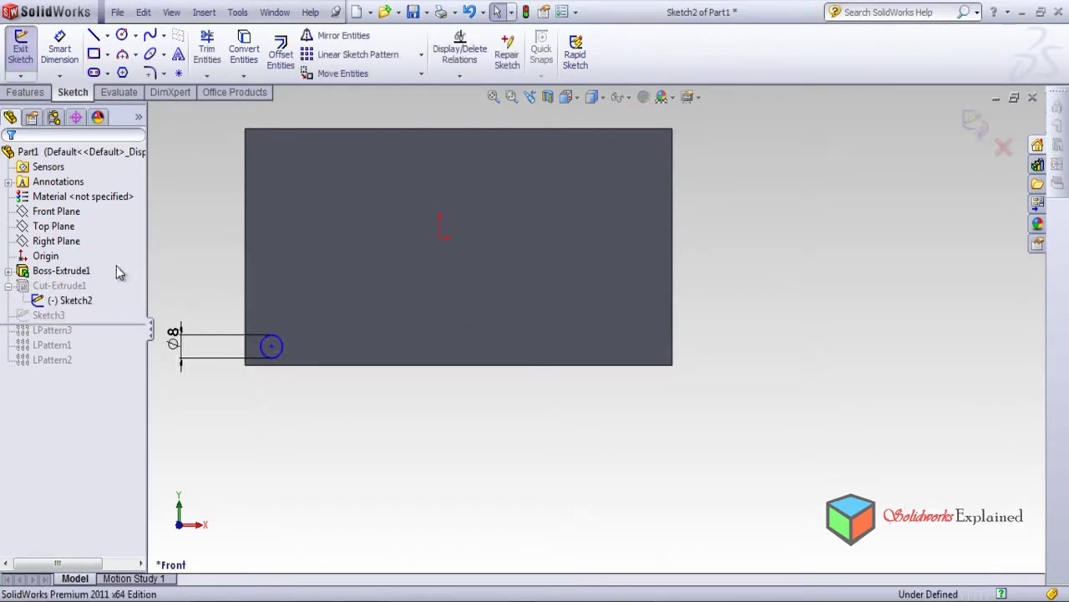
scroll(275, 379, down, 3)
click(373, 268)
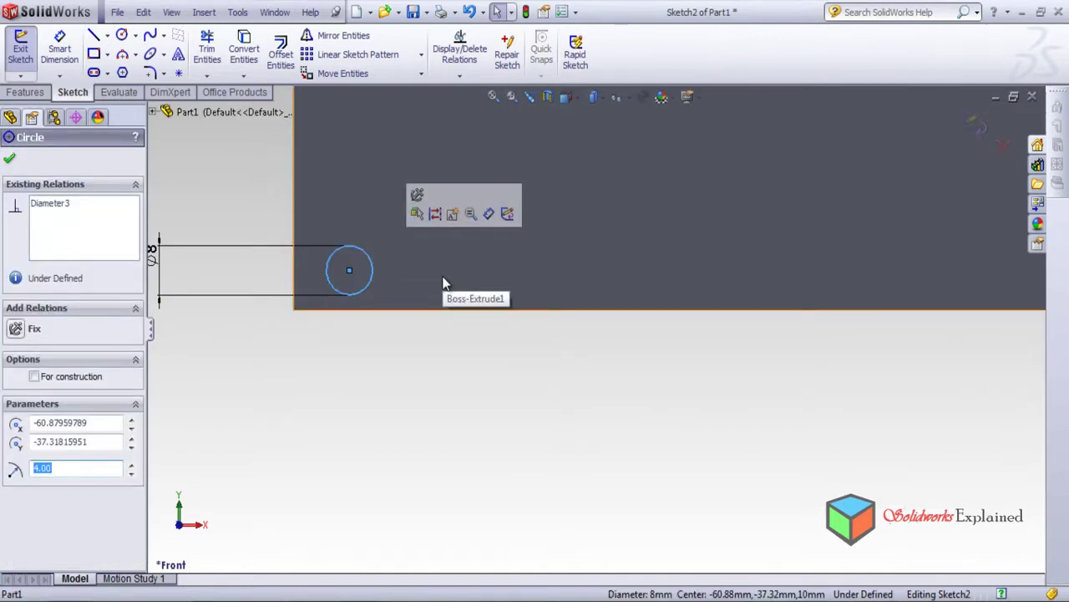
right_click(372, 263)
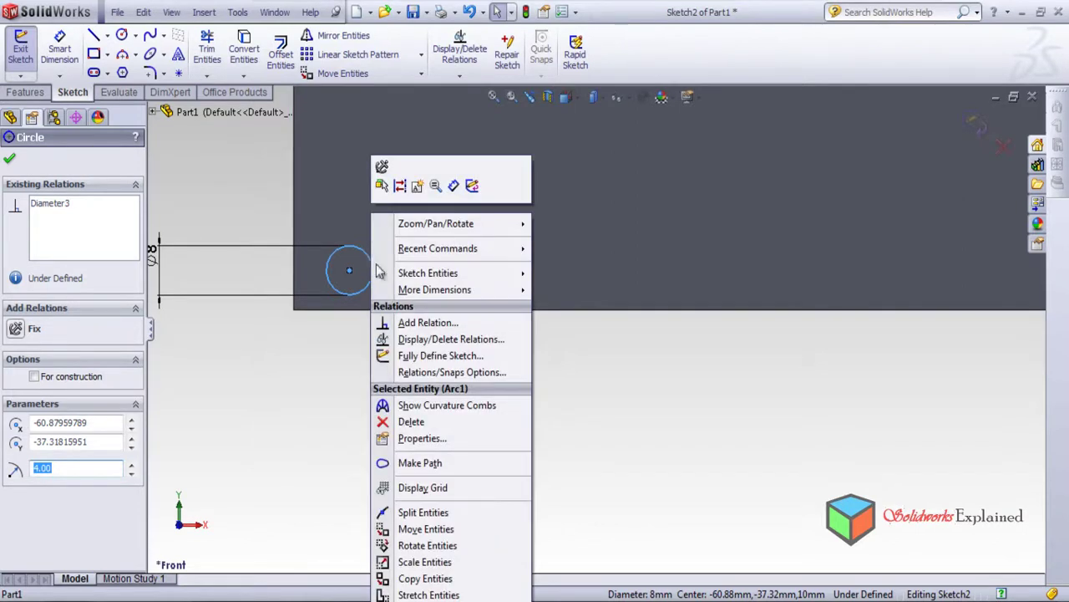
click(411, 421)
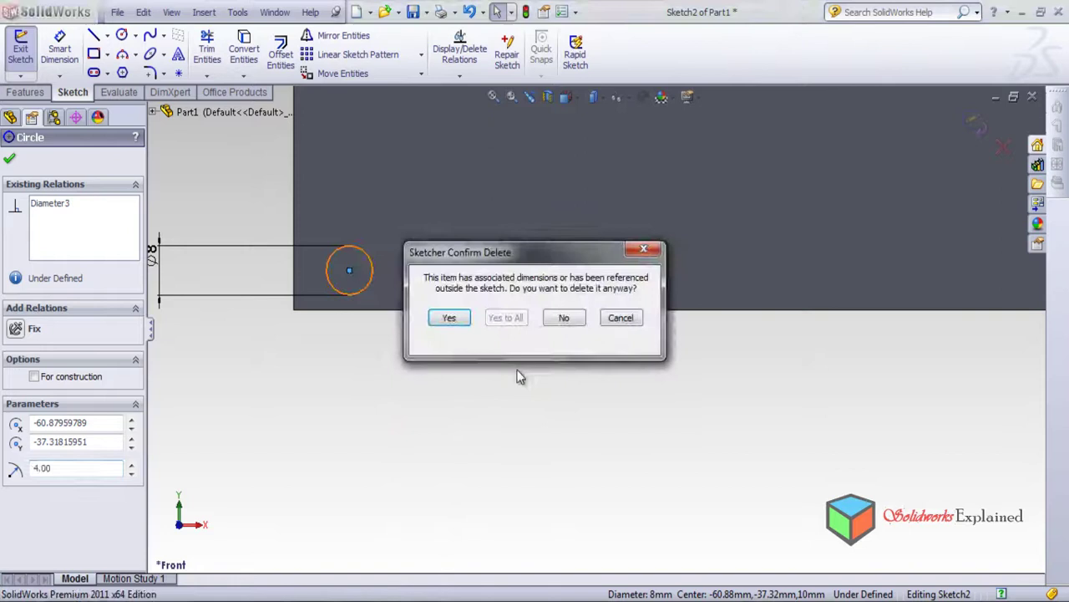
click(451, 318)
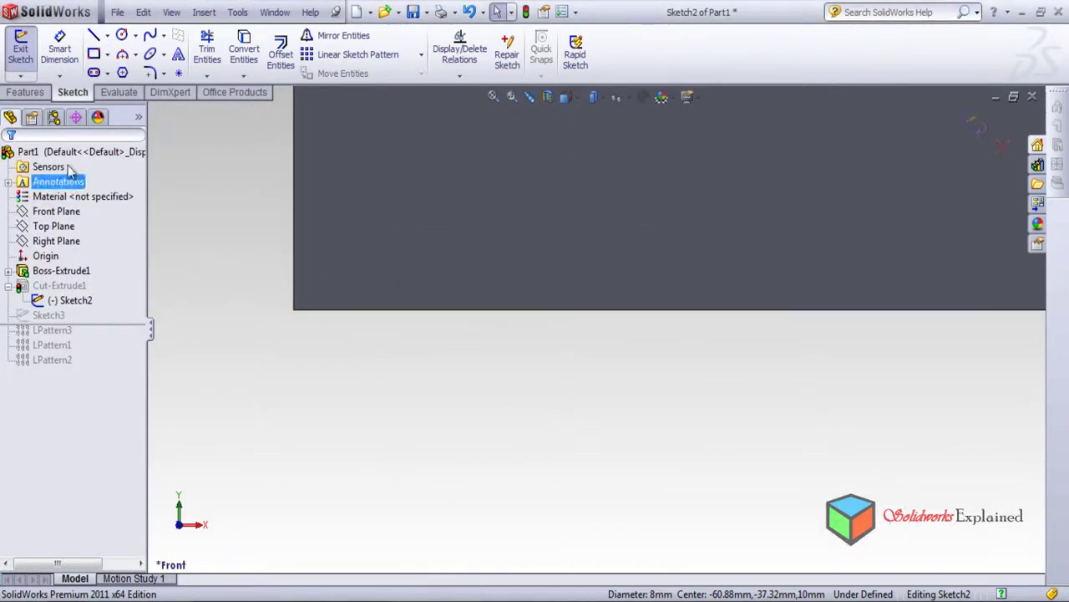
Sketch a corner rectangle about 5.4 mm wide and 5.7 mm high near the plate's lower-left corner.
click(93, 53)
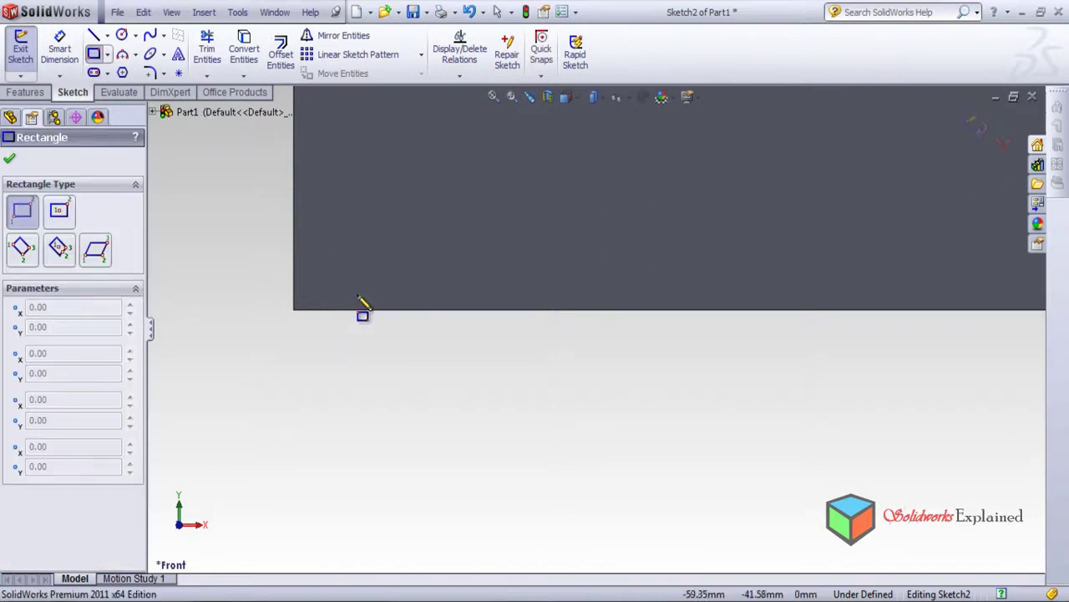
click(327, 262)
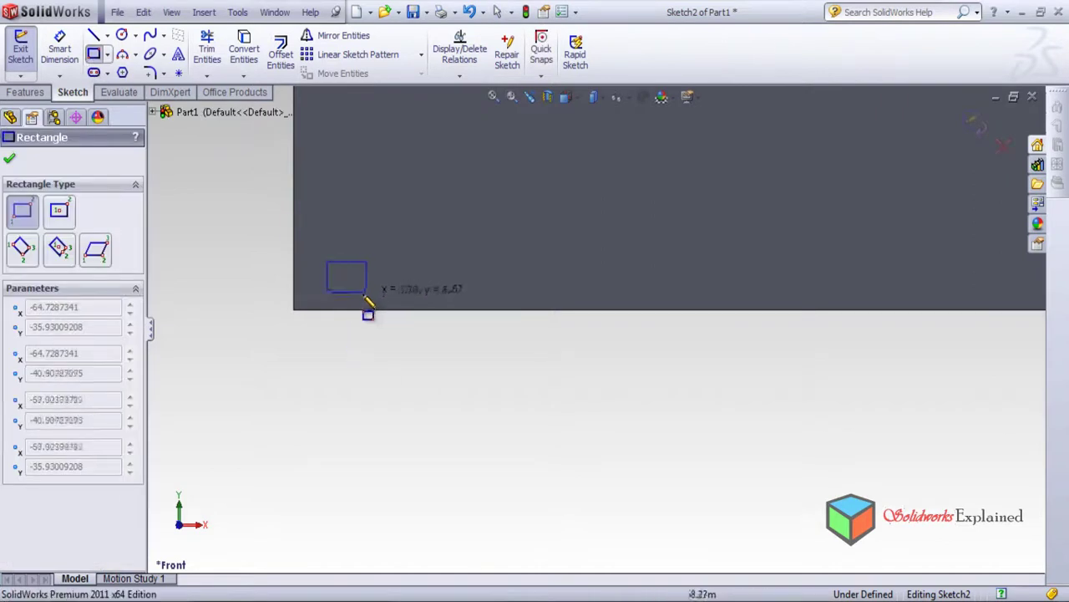
click(359, 296)
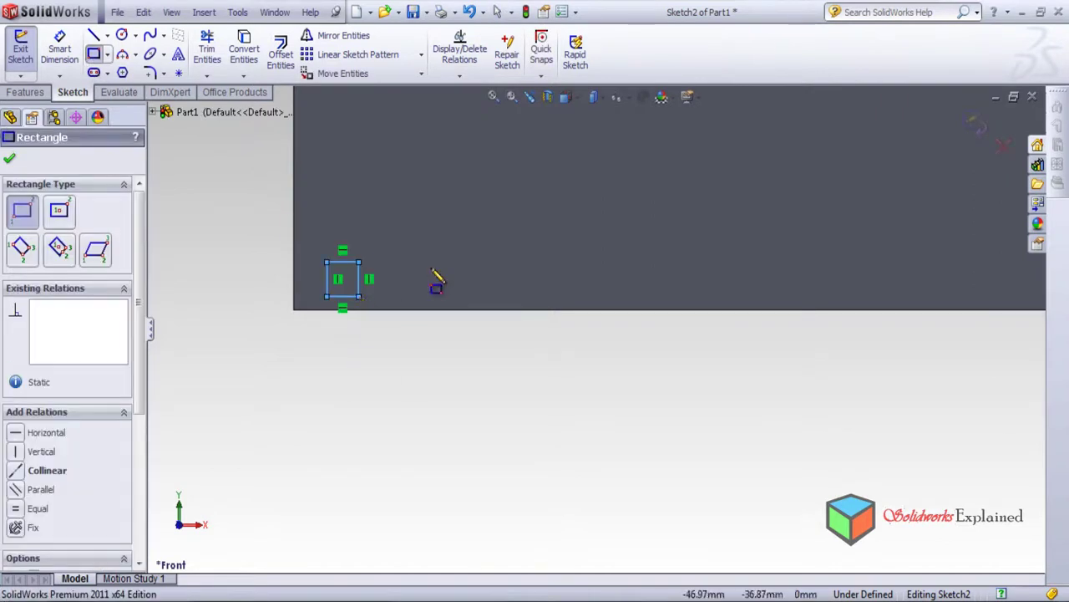
click(9, 160)
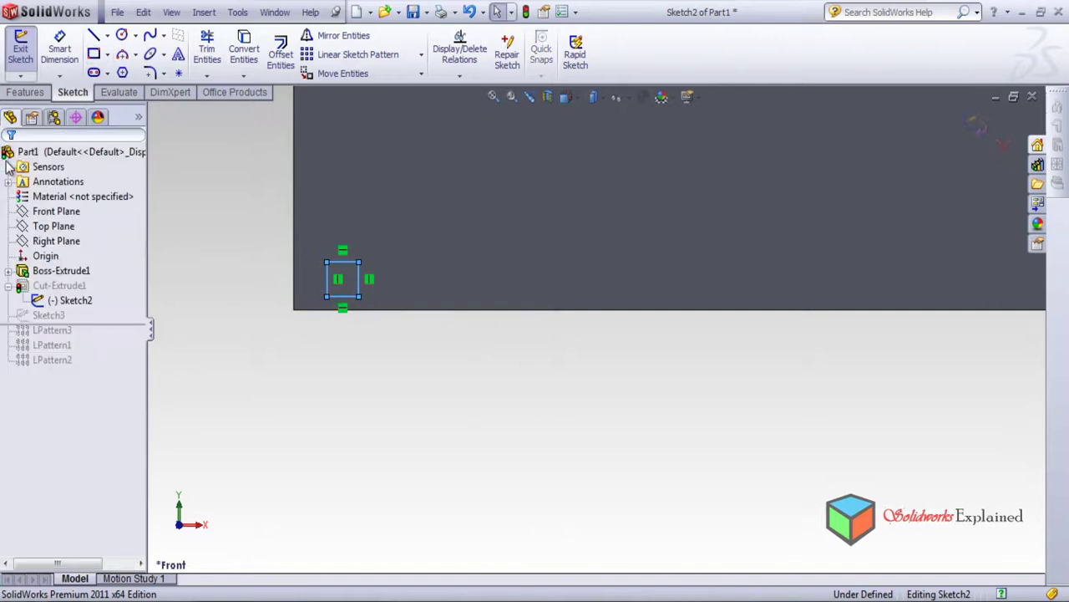
Dimension the distance between the rectangle's upper and lower lines and set the height to 5 mm.
click(60, 48)
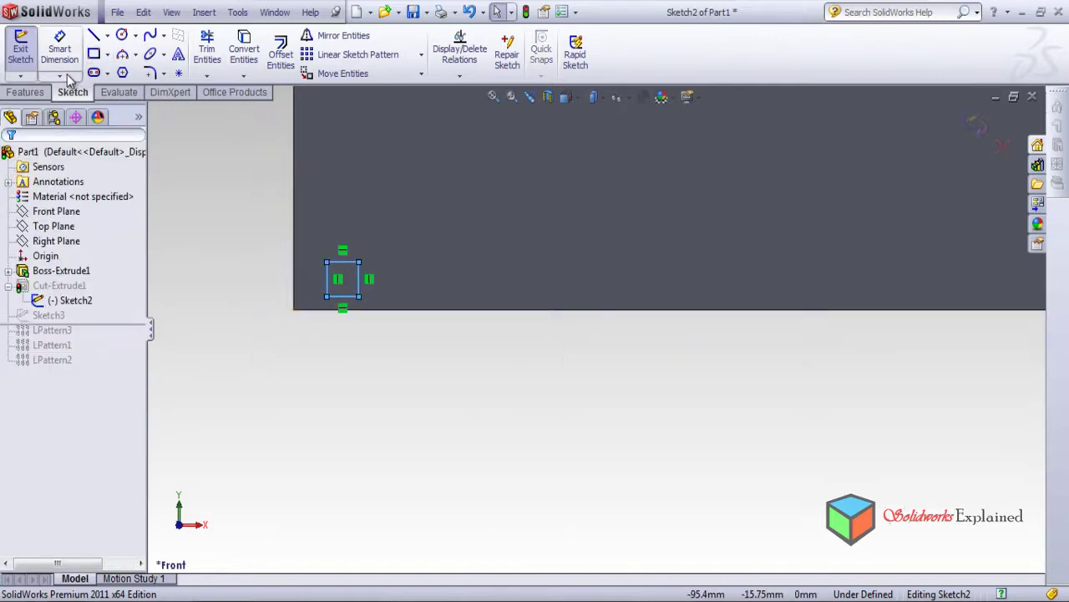
click(339, 261)
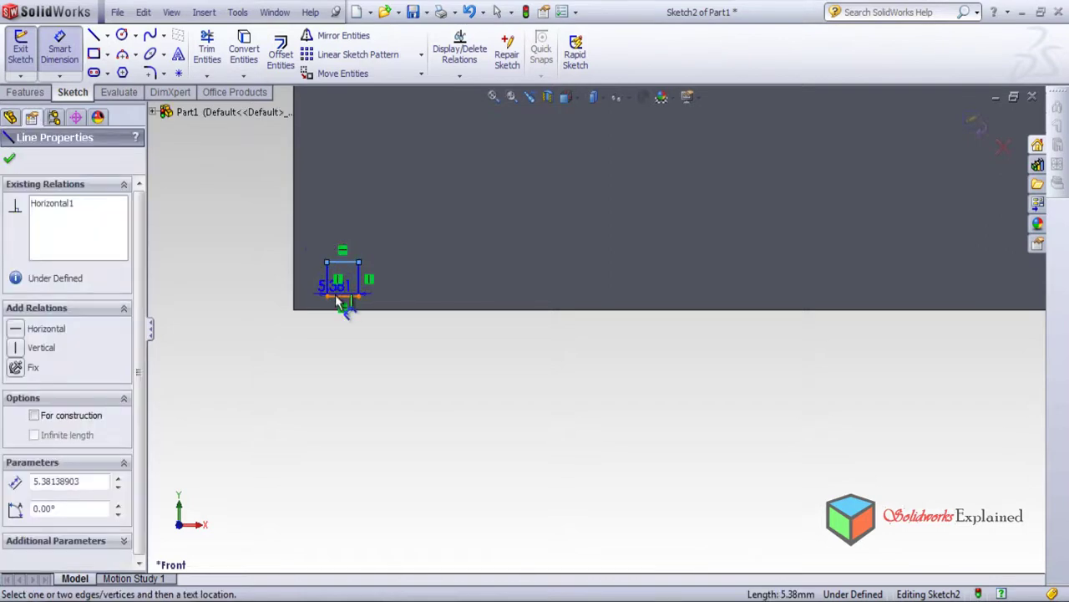
click(335, 295)
click(227, 275)
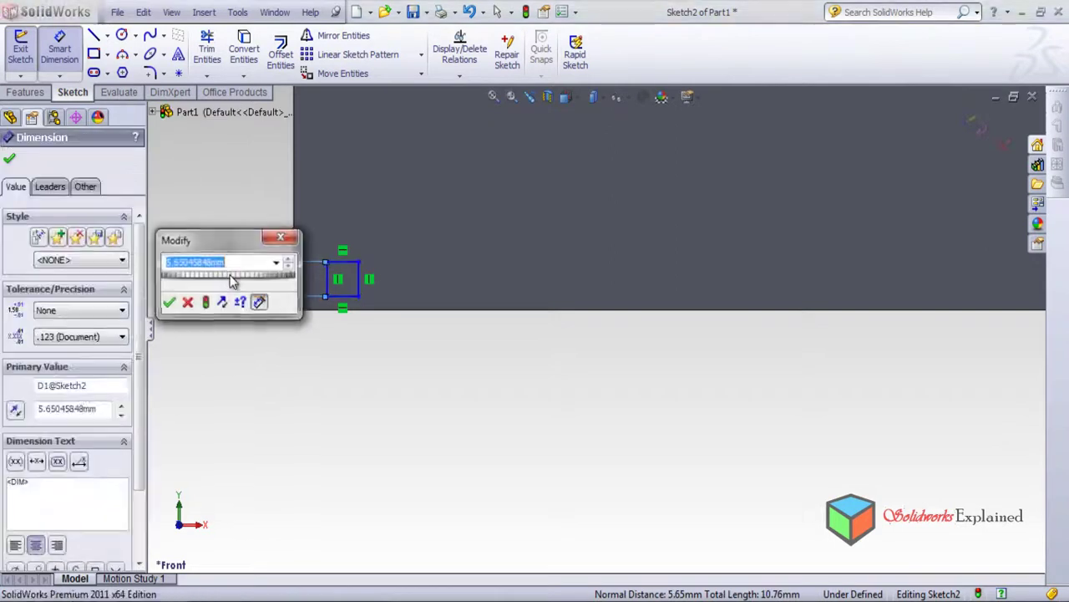
text(5)
key(Return)
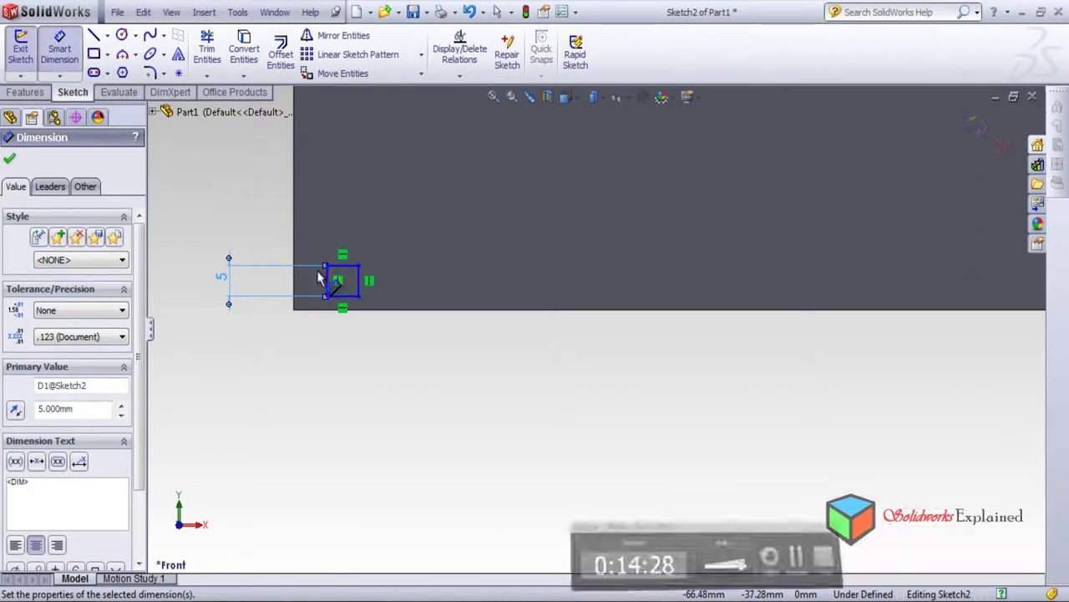
Dimension the rectangle's width between its two vertical lines as 5 mm and exit the sketch.
click(328, 280)
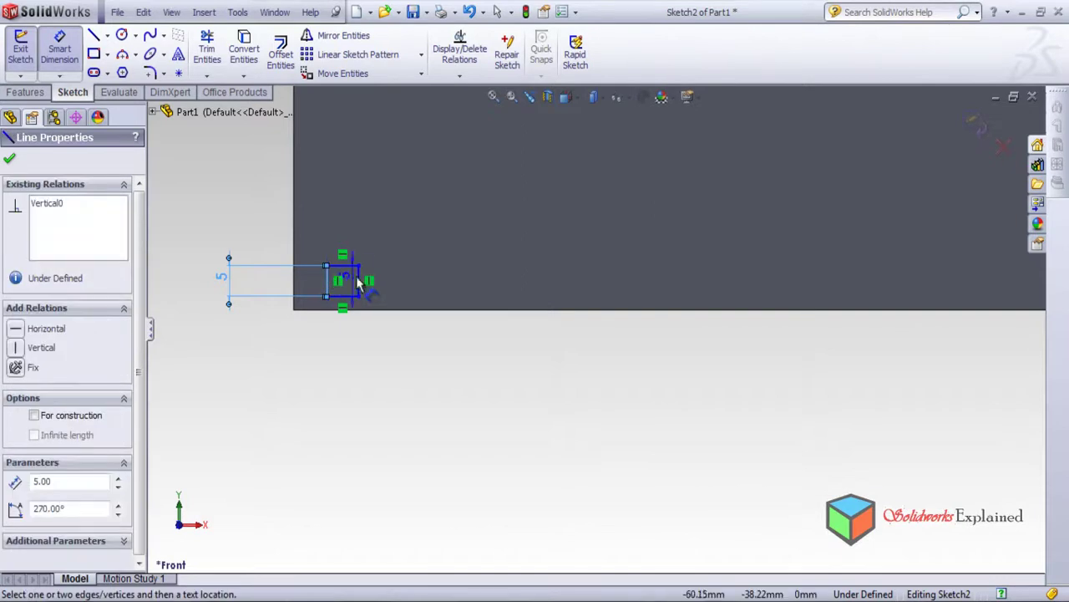
click(359, 278)
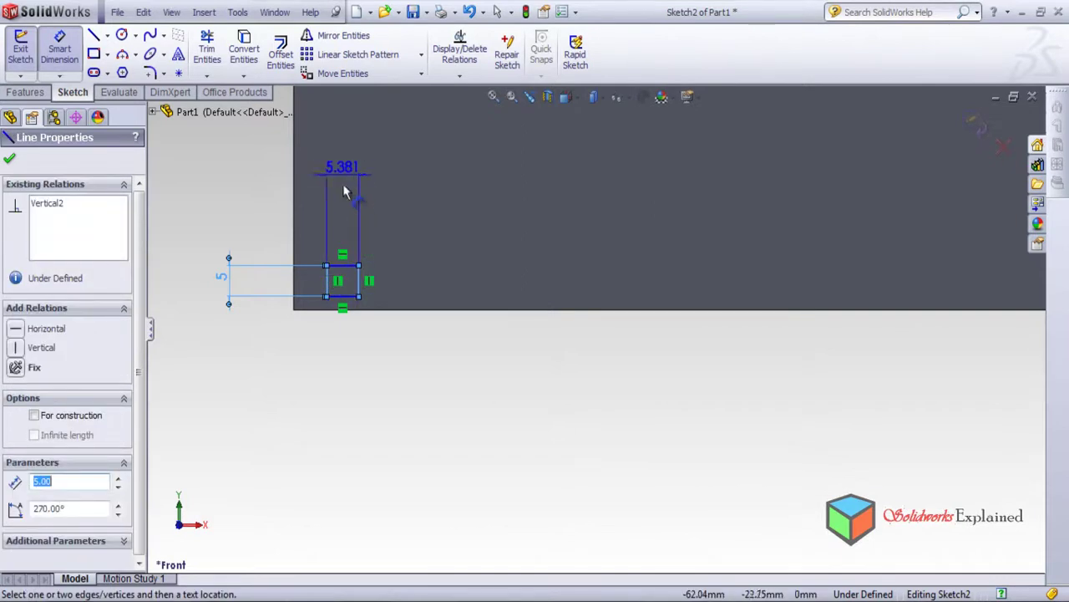
click(344, 187)
text(5)
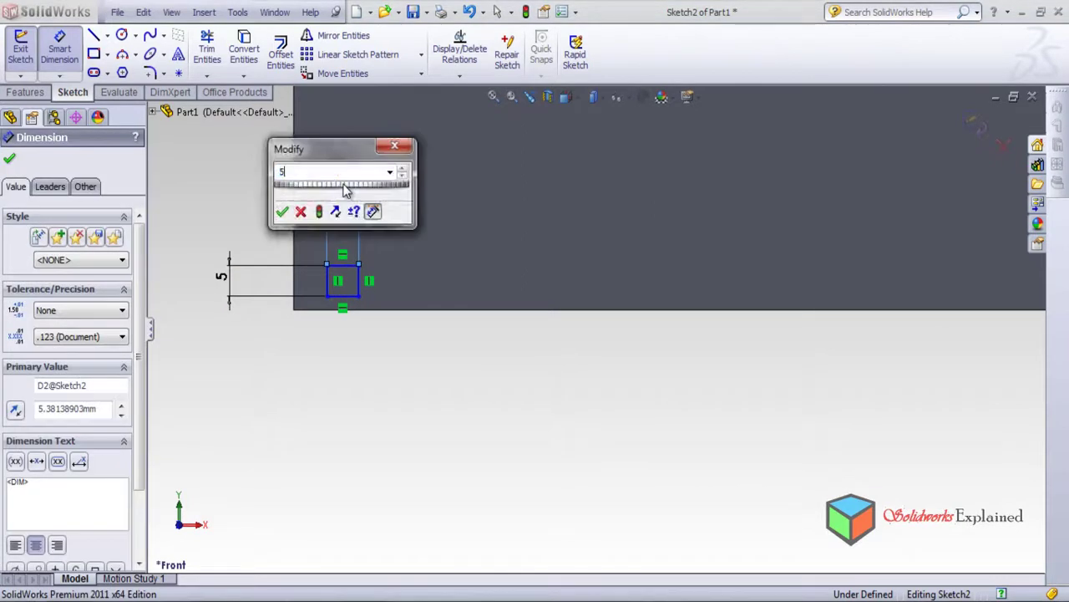
key(Return)
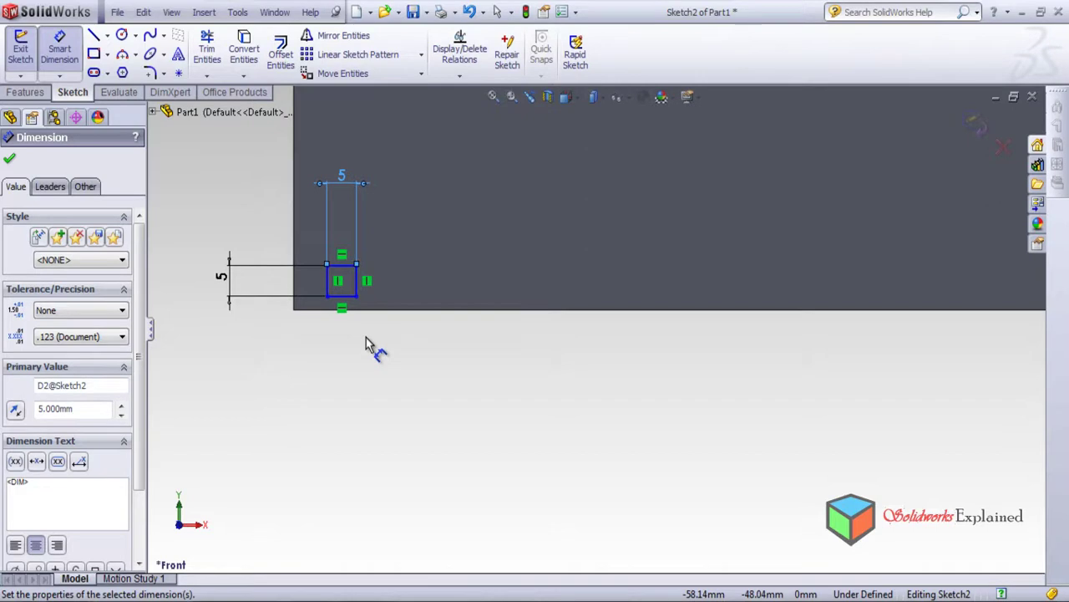
key(f)
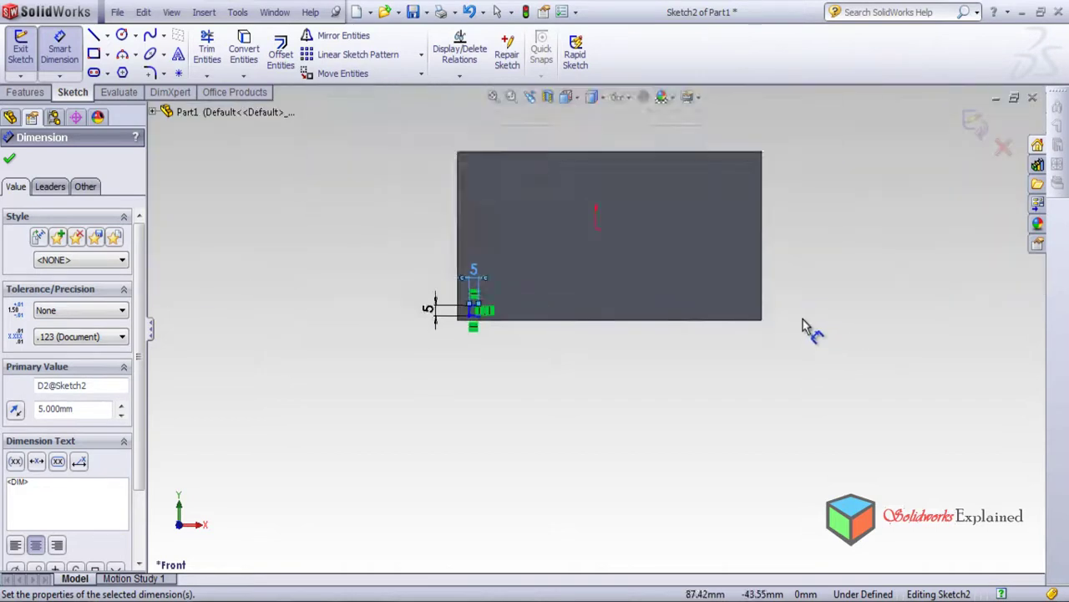
scroll(843, 300, down, 1)
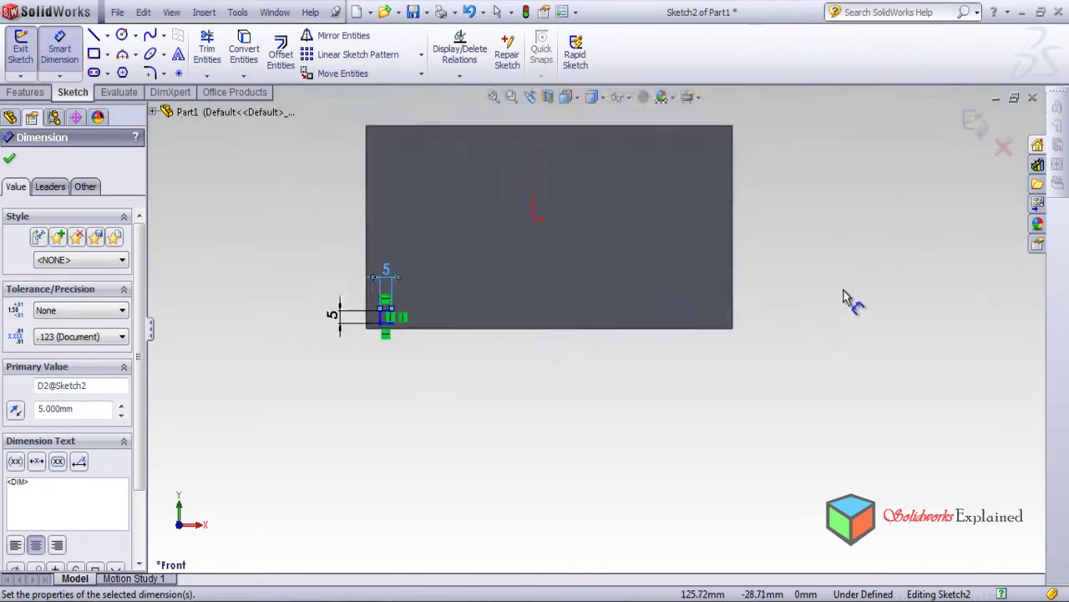
click(972, 126)
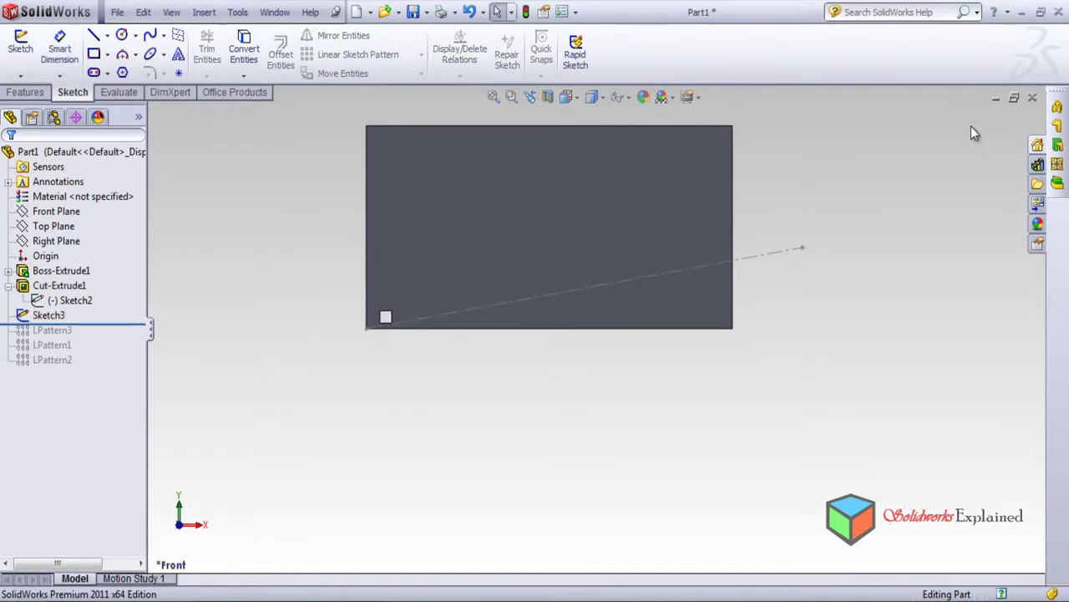
Roll the model forward past the angled linear pattern, and on past the two remaining linear patterns to the end.
scroll(384, 318, down, 3)
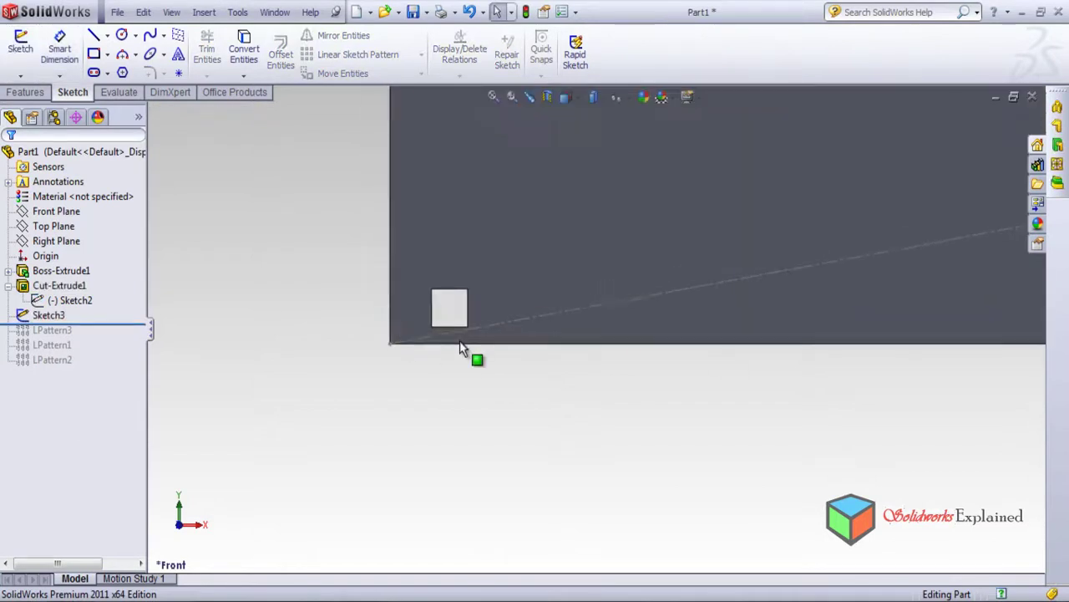
scroll(467, 289, up, 2)
scroll(518, 311, up, 2)
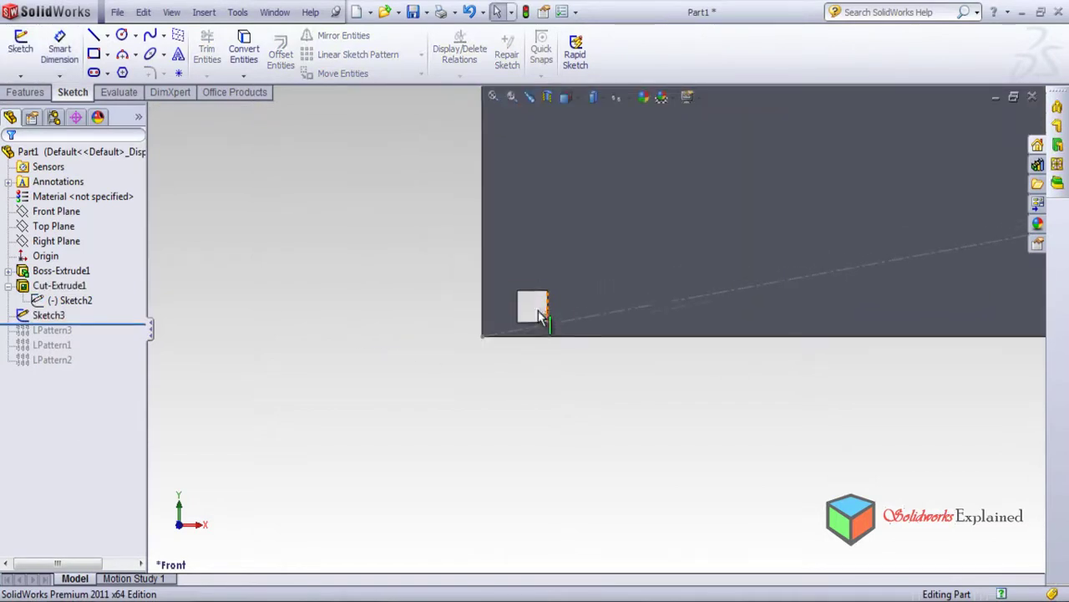
scroll(682, 324, up, 2)
scroll(781, 316, down, 2)
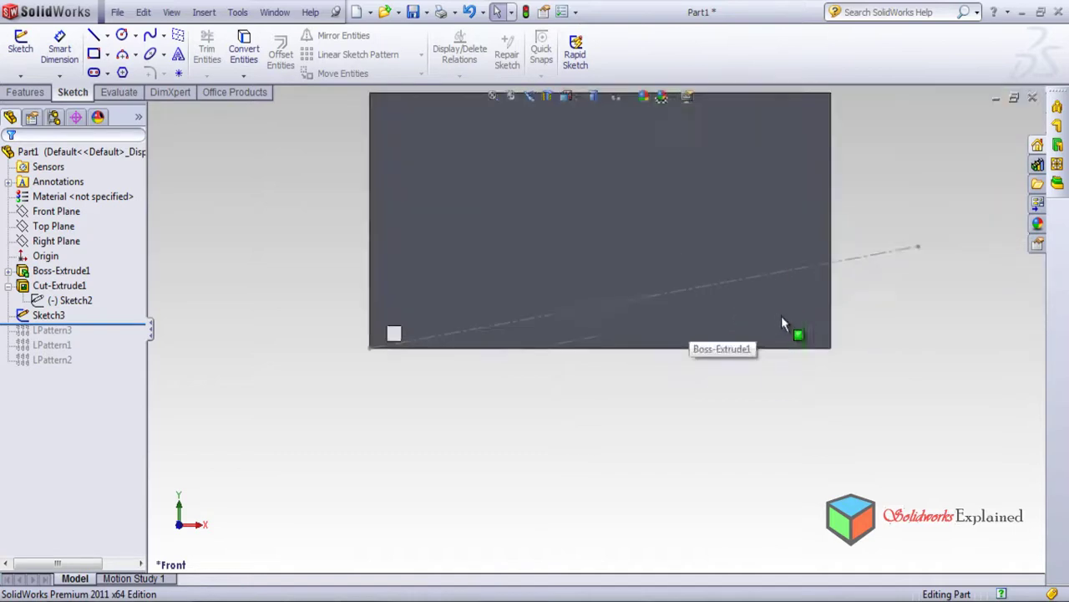
scroll(742, 326, up, 2)
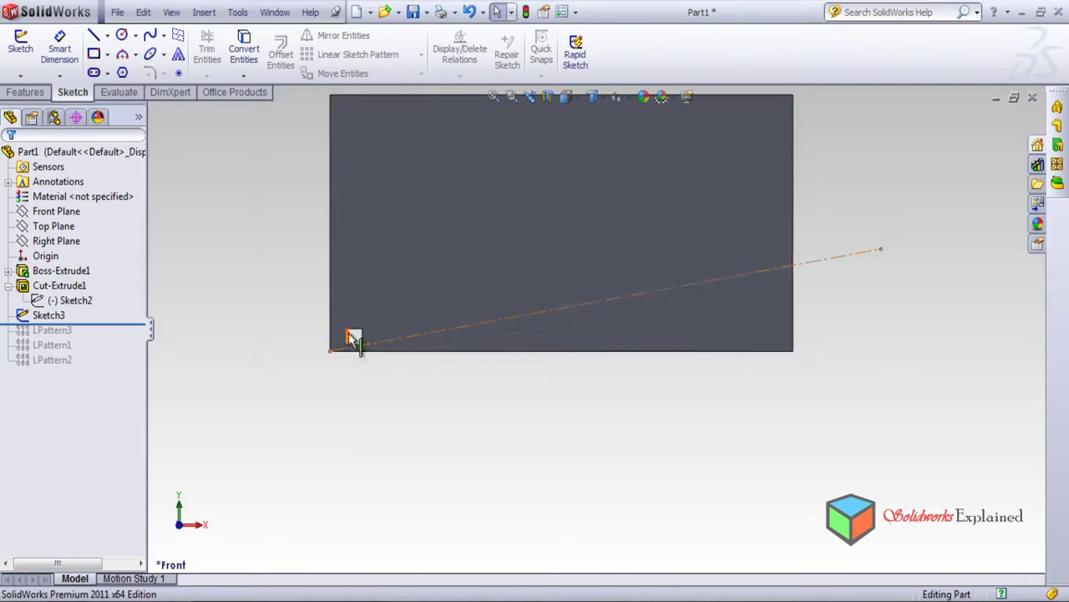
scroll(374, 342, down, 1)
scroll(381, 347, up, 1)
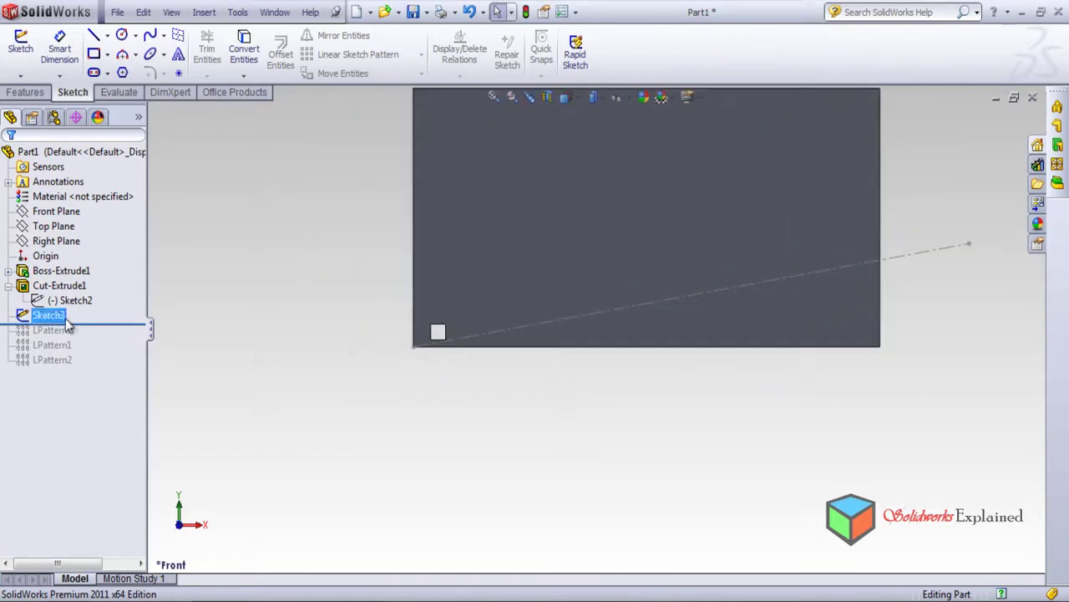
mouse_move(111, 324)
mouse_down()
mouse_move(133, 327)
mouse_move(104, 339)
mouse_up()
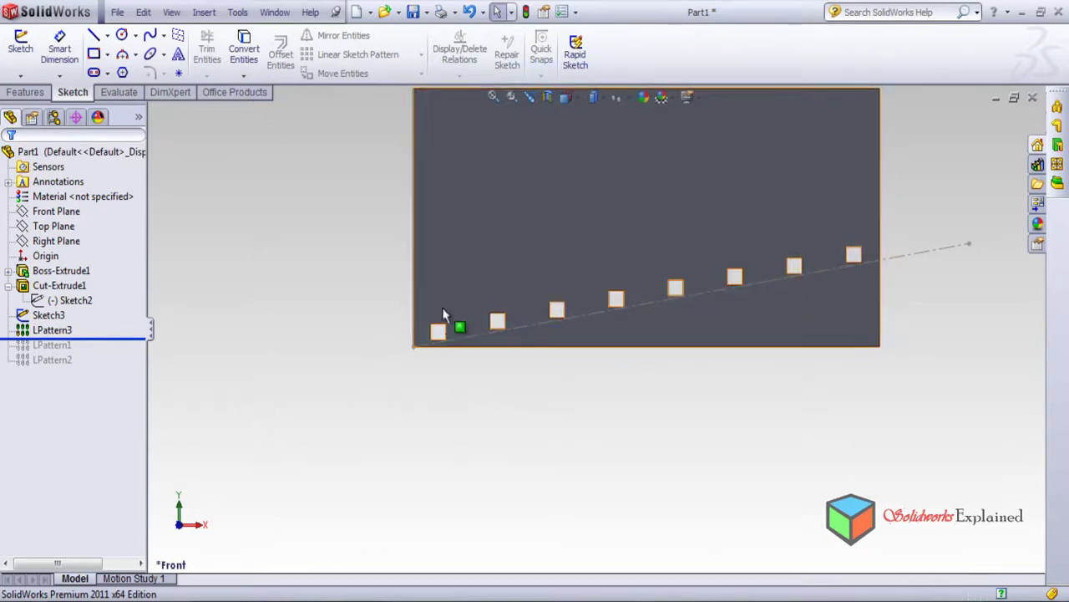
key(f)
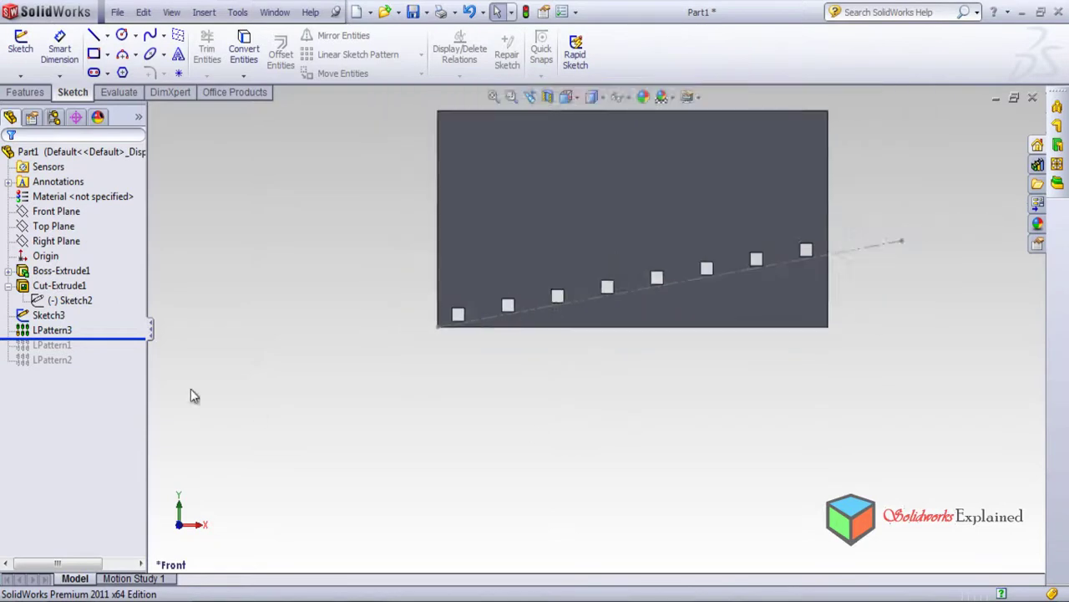
drag(131, 341, 116, 363)
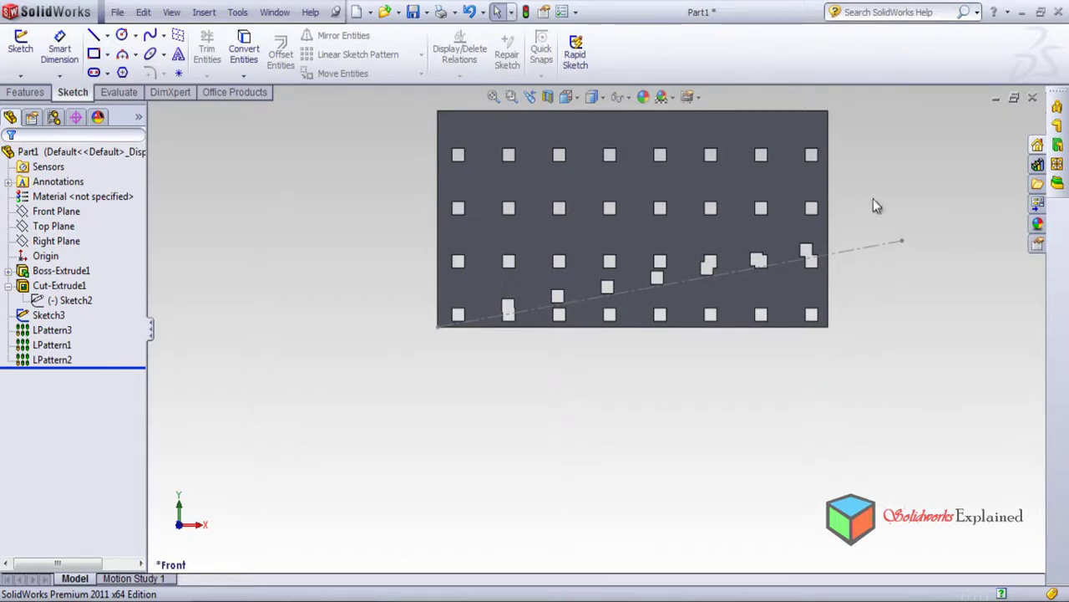
Suppress the linear pattern that follows the angled centerline.
scroll(867, 154, down, 3)
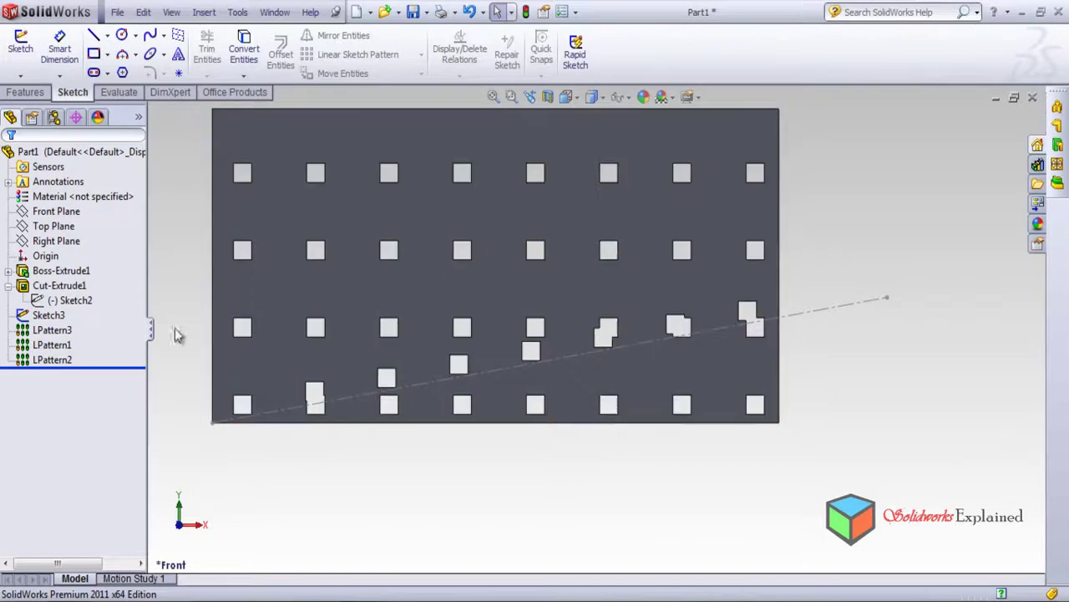
right_click(50, 336)
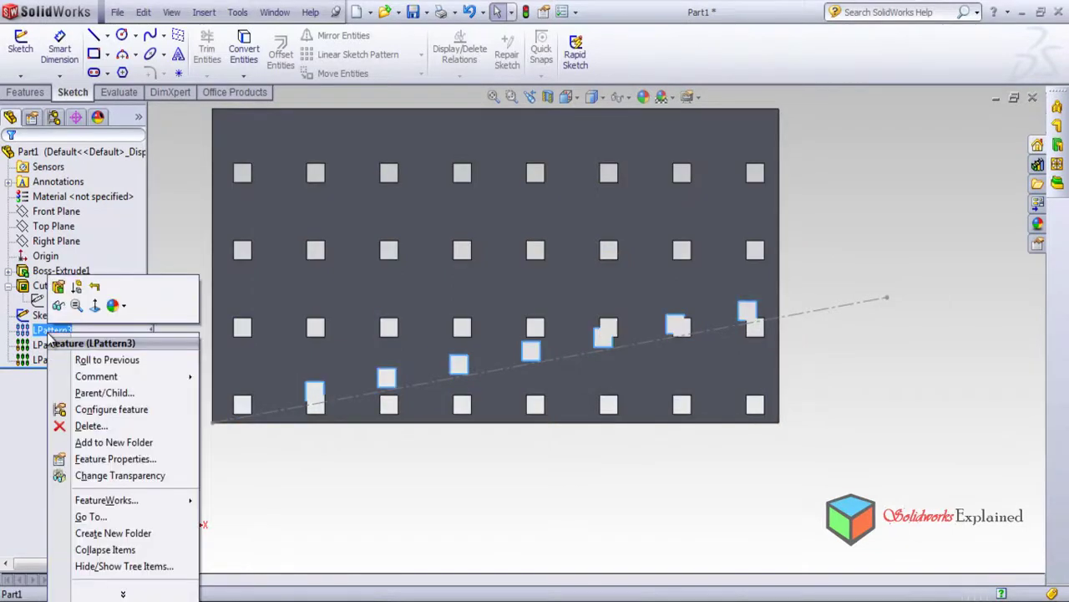
click(76, 289)
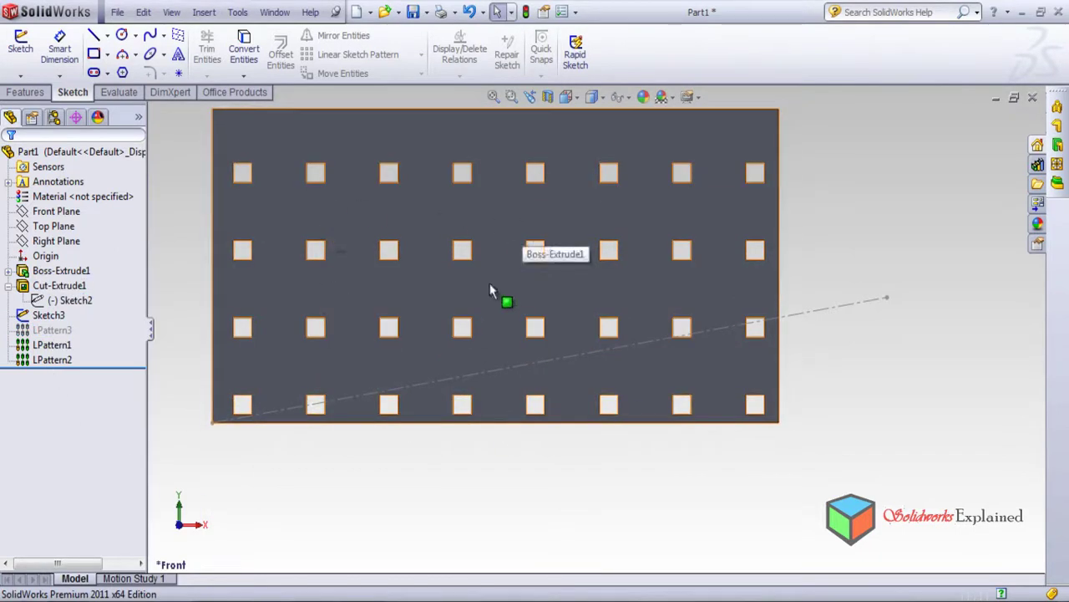
Hide the sketch that contains the angled centerline.
scroll(490, 284, up, 1)
middle_drag(470, 422, 379, 521)
scroll(502, 430, down, 2)
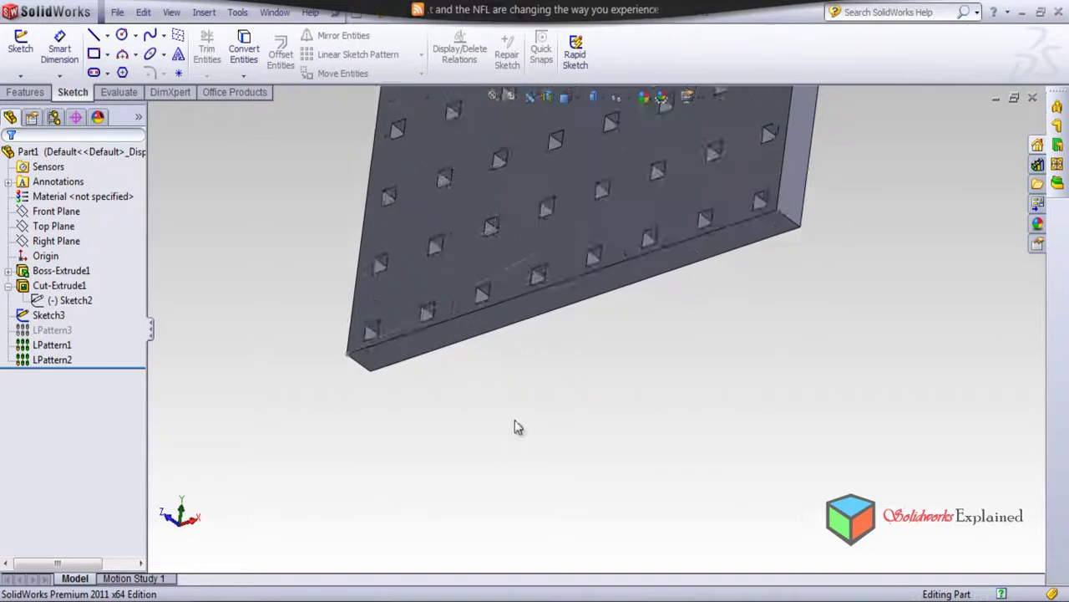
scroll(527, 392, up, 2)
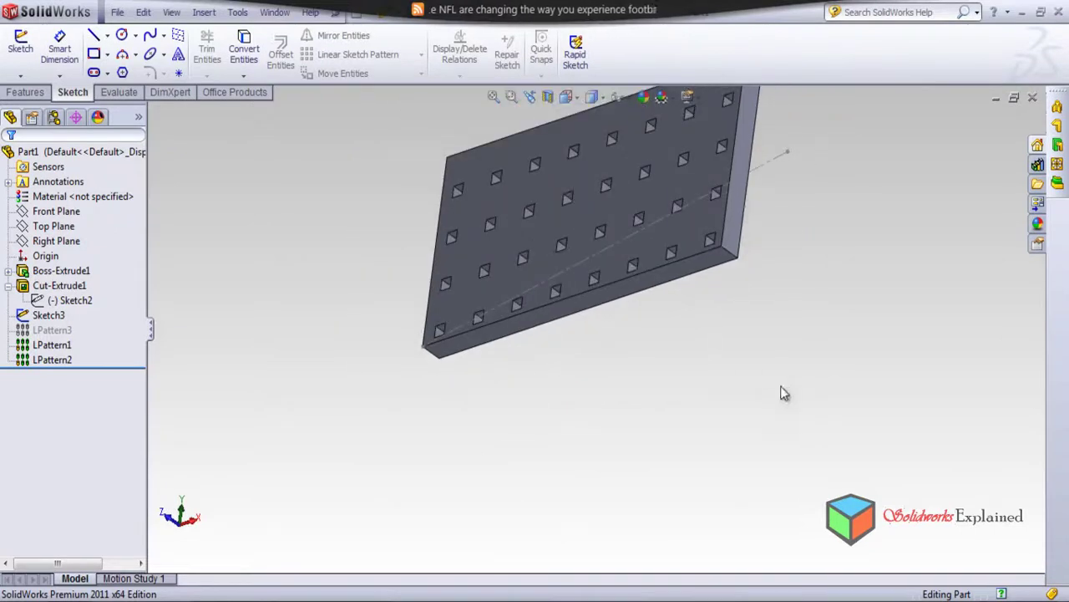
right_click(768, 170)
key(Escape)
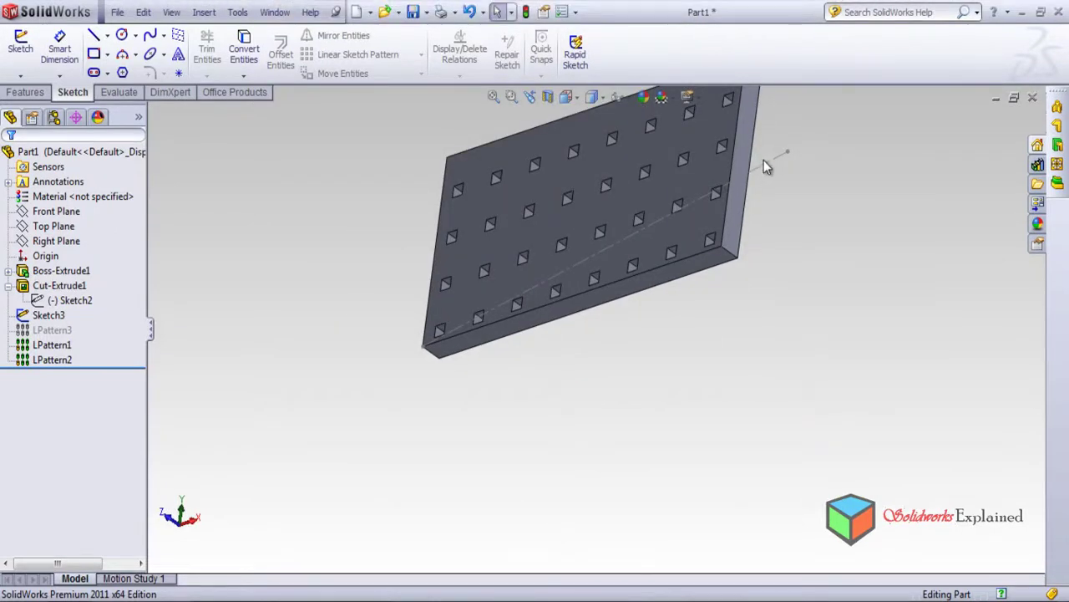
click(756, 165)
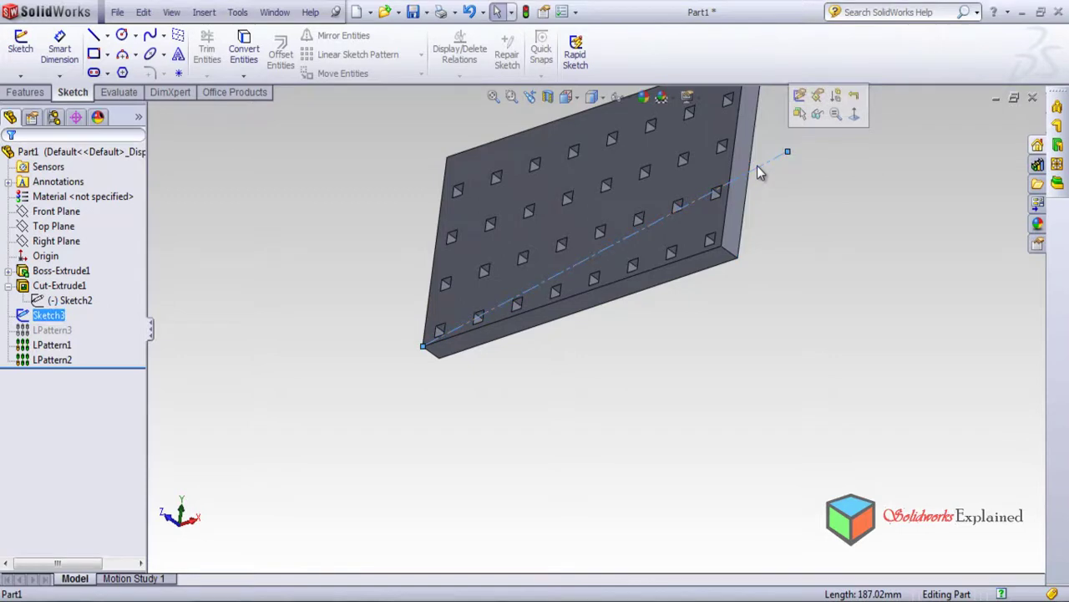
right_click(57, 317)
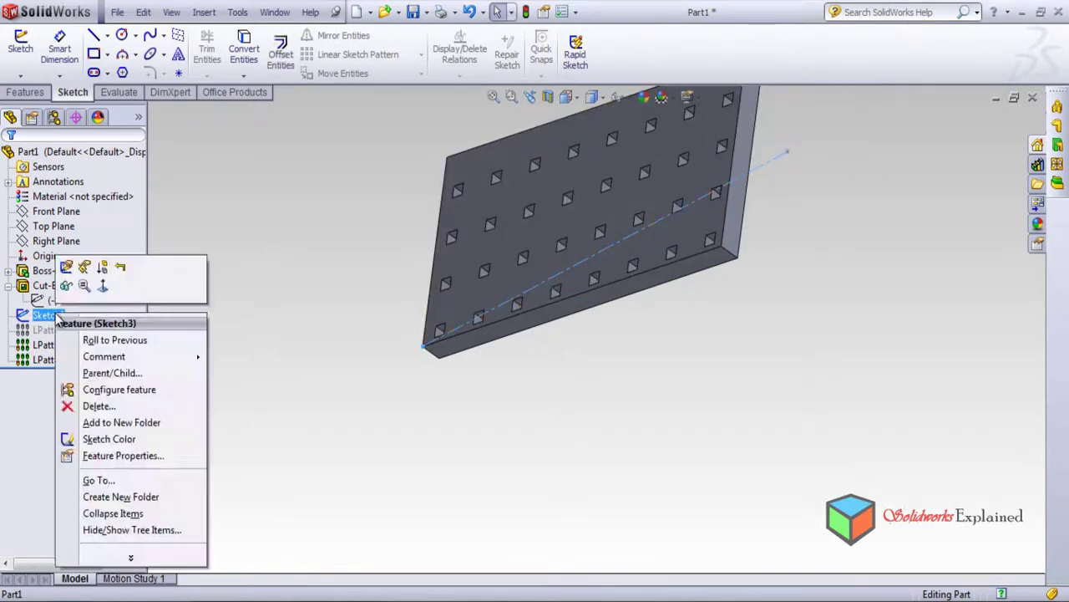
click(65, 286)
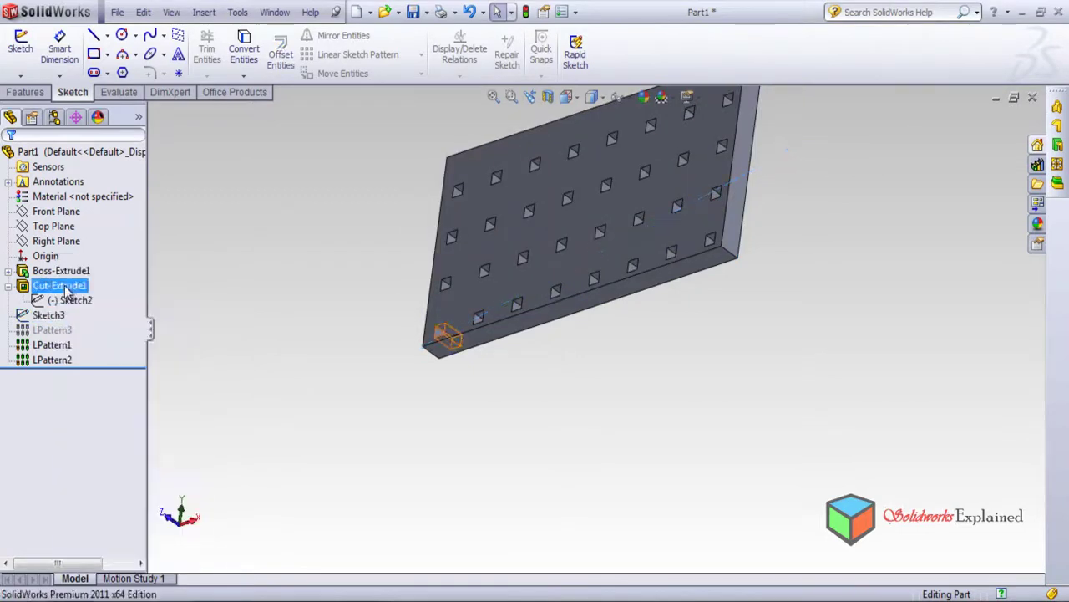
Examine the plate's grid of square cutouts from several angles and orient the view normal to the Front Plane.
mouse_move(370, 423)
middle_down()
mouse_move(469, 405)
mouse_move(614, 345)
middle_up()
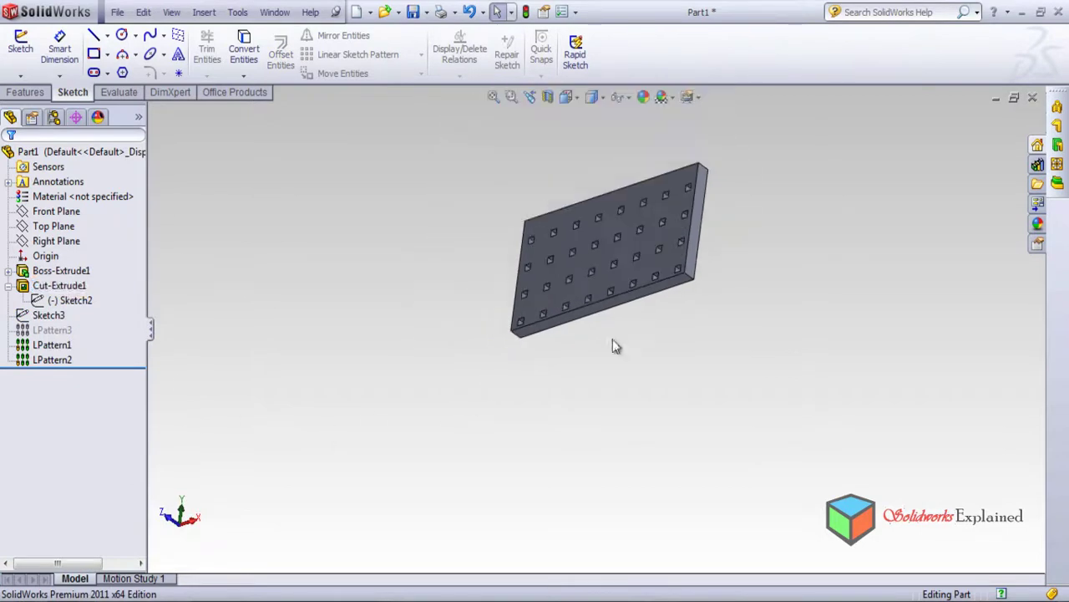
middle_drag(791, 495, 748, 561)
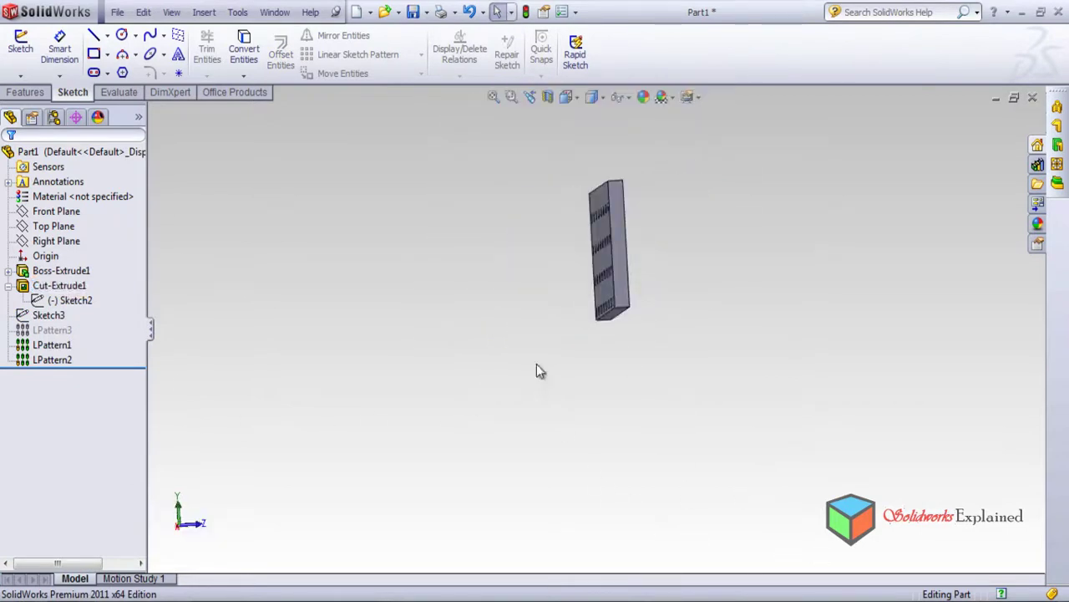
middle_drag(539, 371, 393, 466)
middle_drag(391, 378, 414, 346)
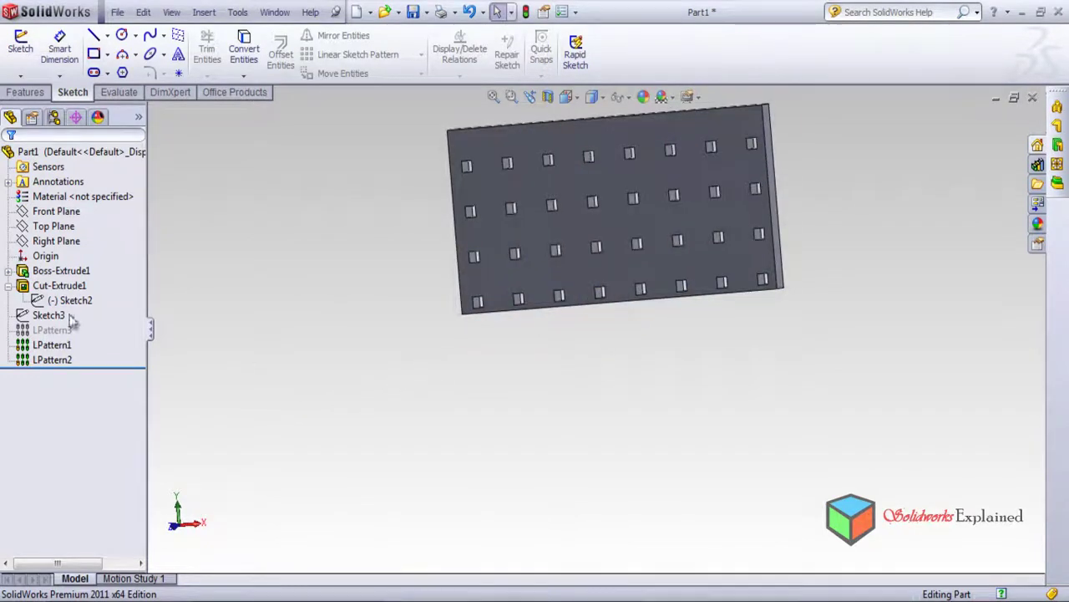
right_click(57, 212)
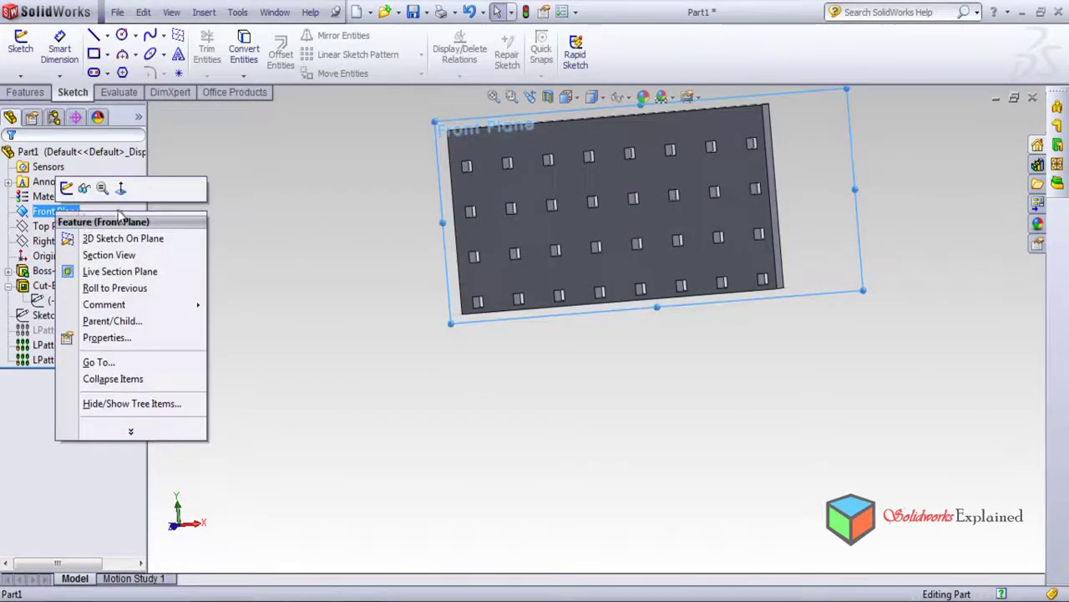
click(120, 188)
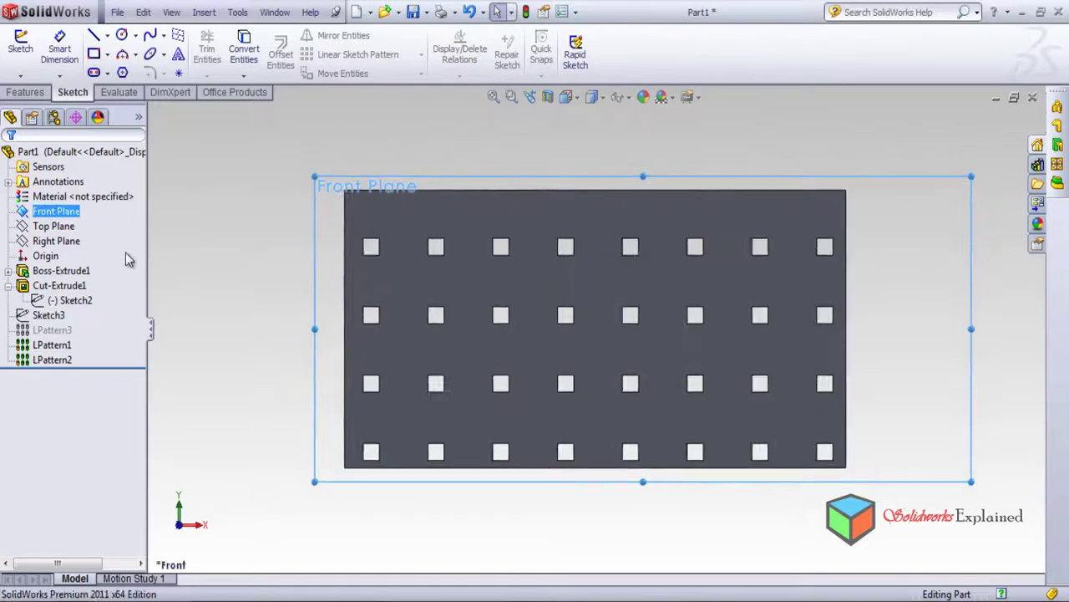